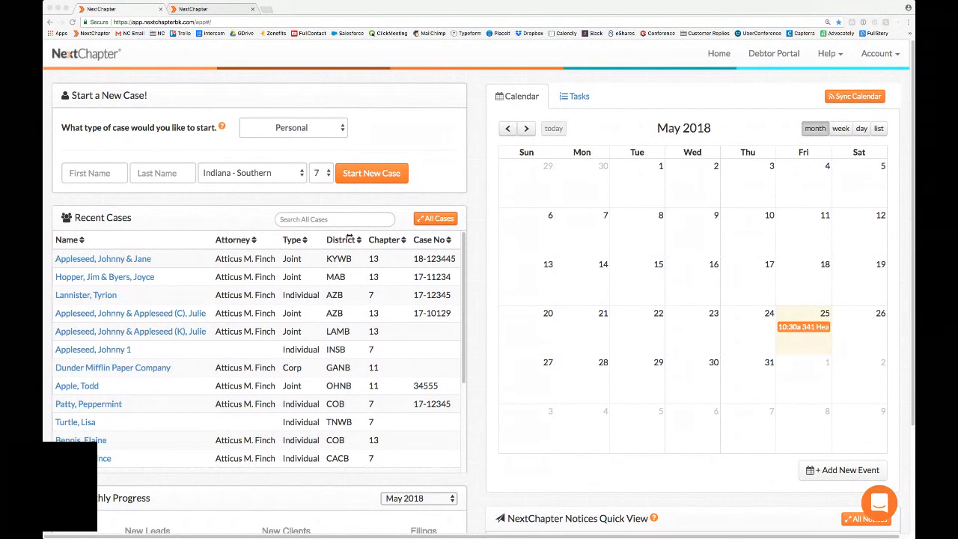
Step: Open the joint Chapter 13 case in the KYWB district and go to its list of real properties owned
{"action": "left_click", "coordinate": [126, 259]}
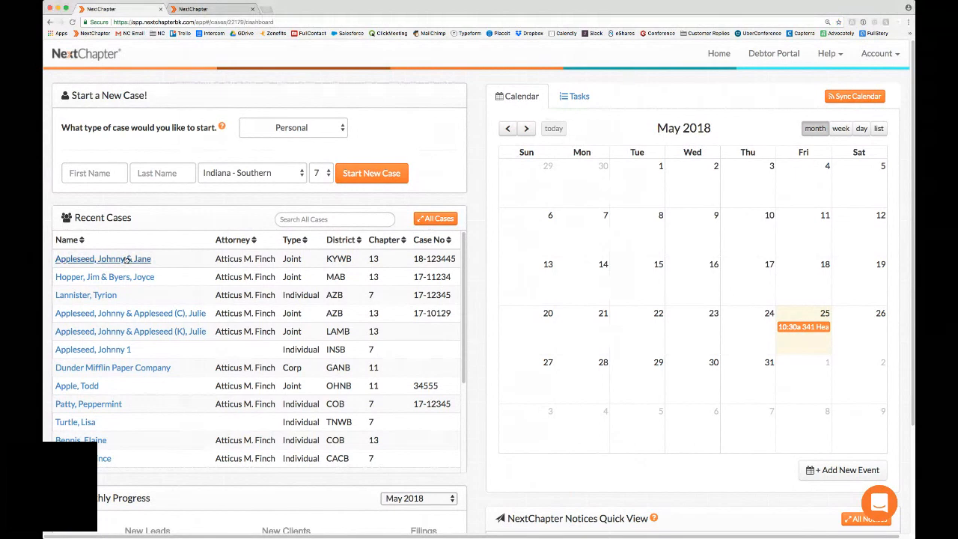
{"action": "left_click", "coordinate": [125, 258]}
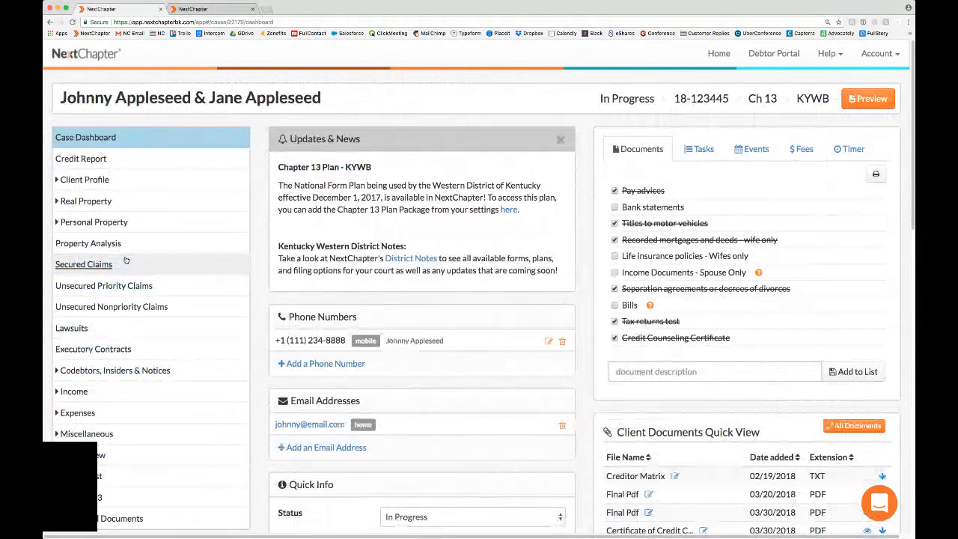
{"action": "scroll", "coordinate": [112, 224], "scroll_direction": "down", "scroll_amount": 1}
{"action": "left_click", "coordinate": [106, 200]}
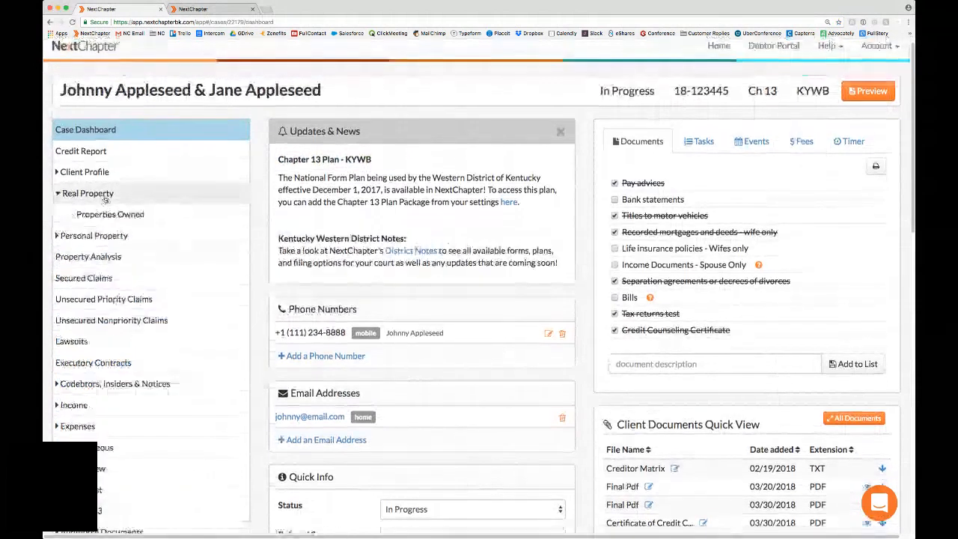
{"action": "left_click", "coordinate": [109, 214]}
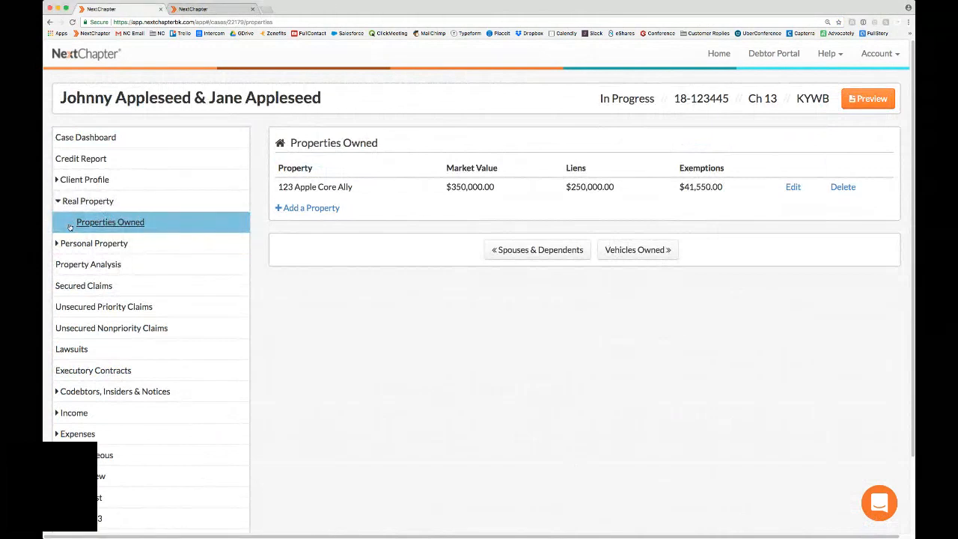
Step: Open the listed property for editing and review its mortgage lien's arrearage amount and intent
{"action": "left_click", "coordinate": [793, 187]}
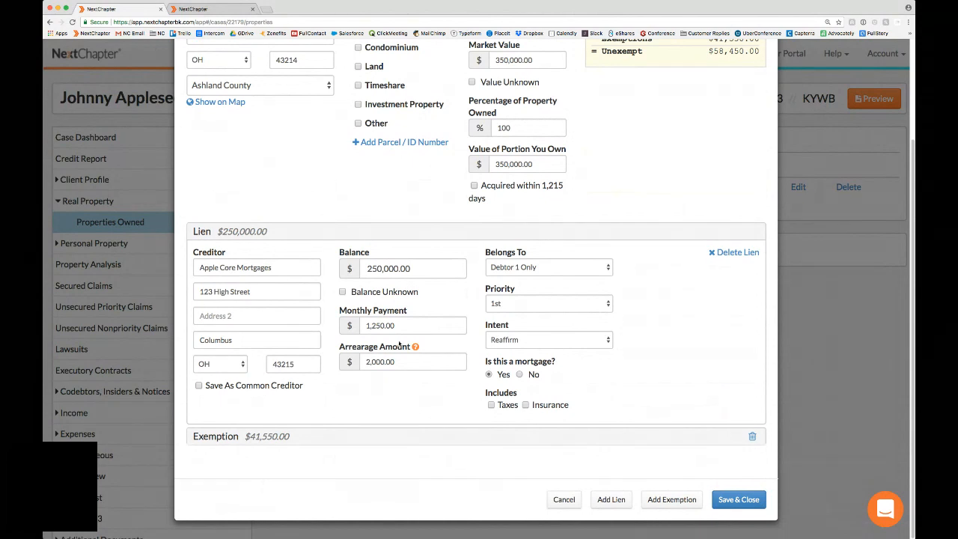
{"action": "left_click_drag", "start_coordinate": [366, 361], "coordinate": [404, 362]}
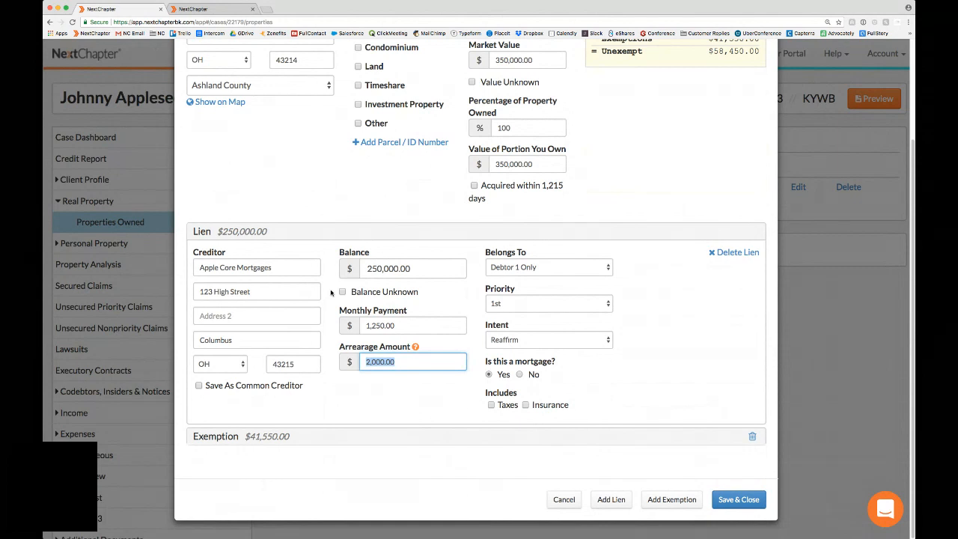
{"action": "left_click", "coordinate": [412, 360]}
{"action": "left_click", "coordinate": [733, 490]}
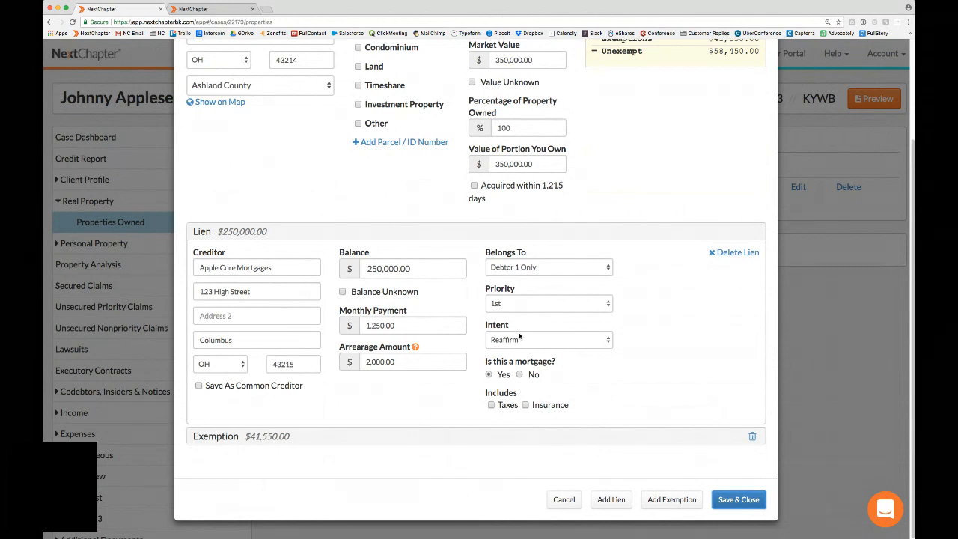
{"action": "left_click", "coordinate": [519, 338]}
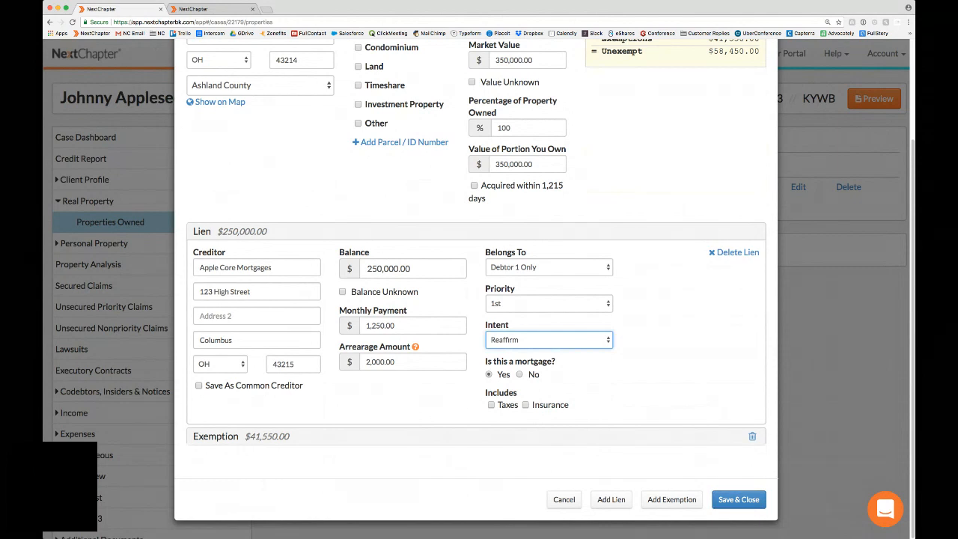
{"action": "left_click", "coordinate": [531, 326]}
{"action": "left_click", "coordinate": [510, 363]}
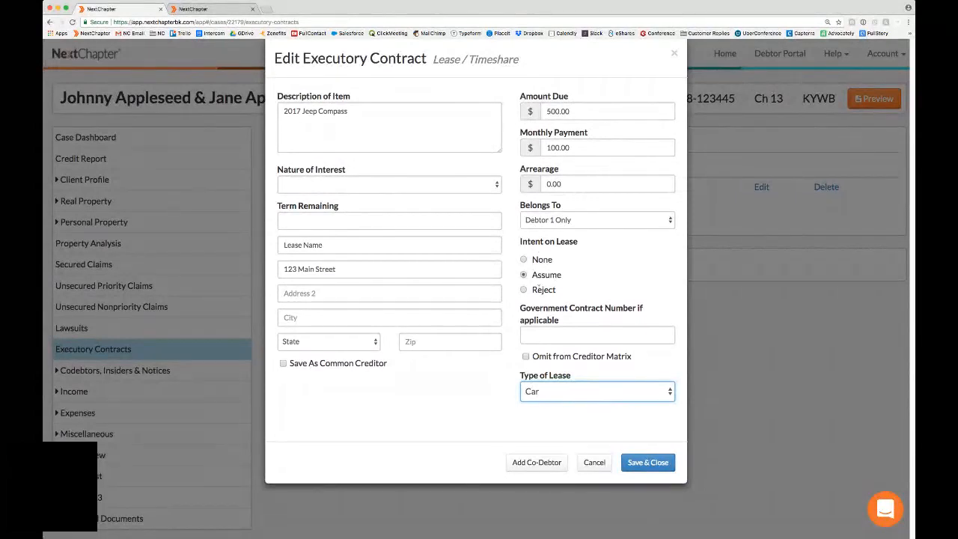
Step: Review the intent on lease for the 2017 Jeep Compass executory contract and close it without saving
{"action": "left_click_drag", "start_coordinate": [531, 274], "coordinate": [562, 277]}
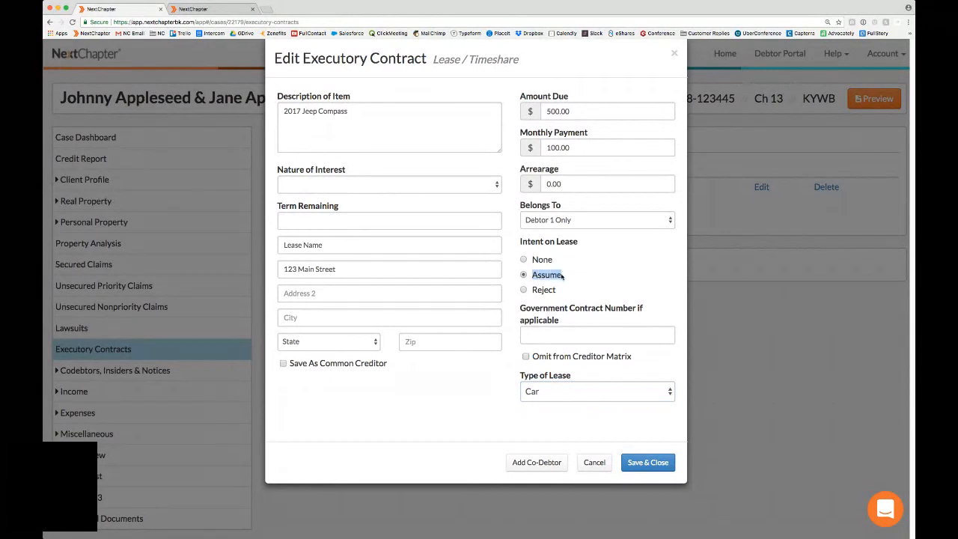
{"action": "left_click", "coordinate": [562, 276]}
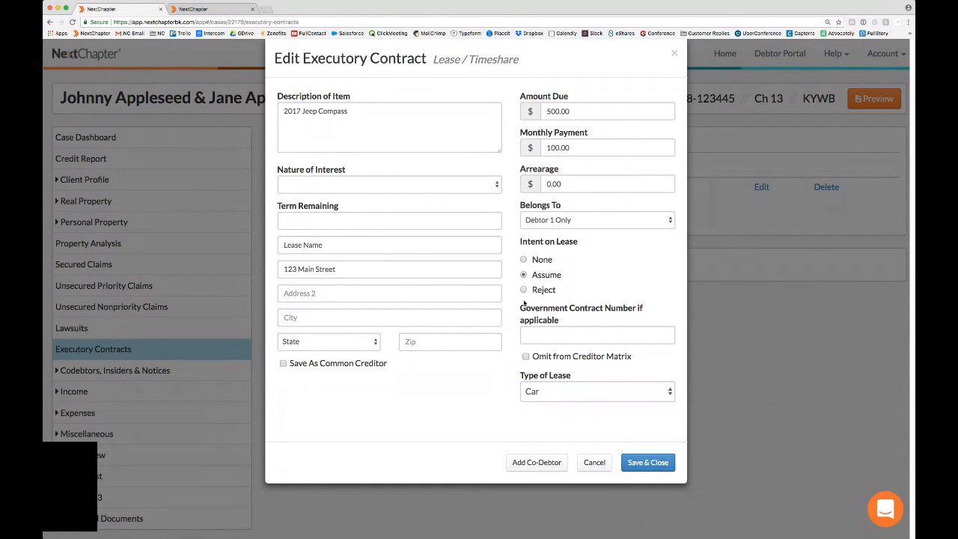
{"action": "left_click", "coordinate": [594, 462]}
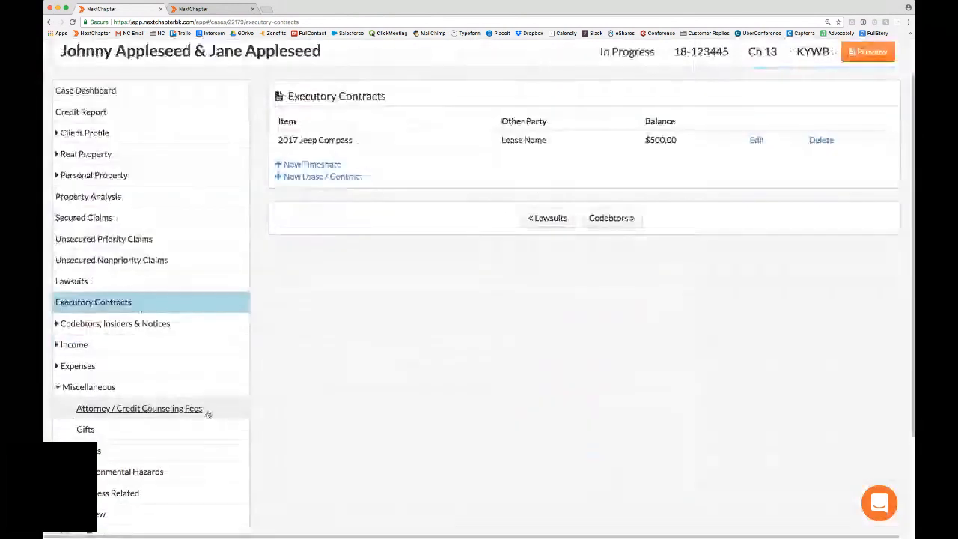
Step: Open the case's Attorney / Credit Counseling Fees and review the attorney's fee disclosure
{"action": "left_click", "coordinate": [200, 410]}
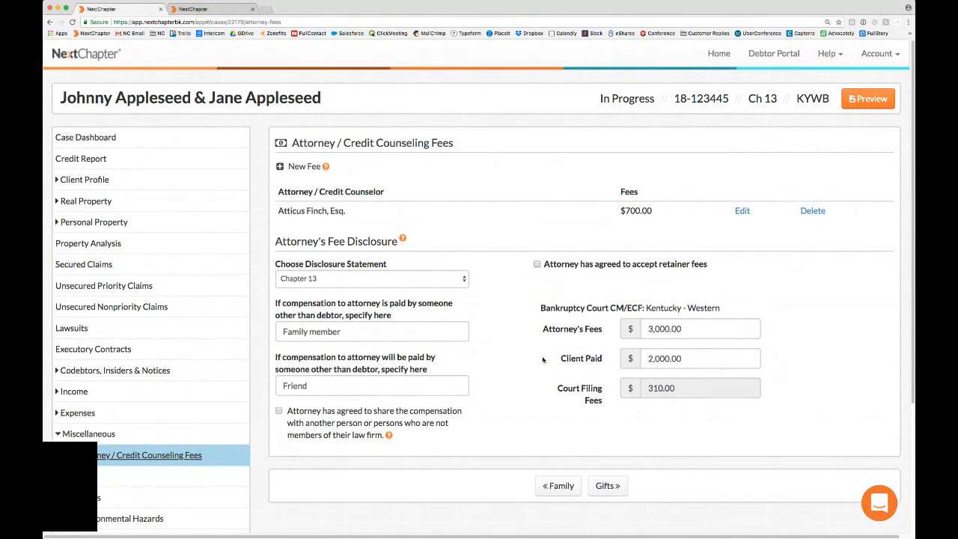
{"action": "scroll", "coordinate": [543, 360], "scroll_direction": "down", "scroll_amount": 1}
{"action": "scroll", "coordinate": [542, 359], "scroll_direction": "up", "scroll_amount": 1}
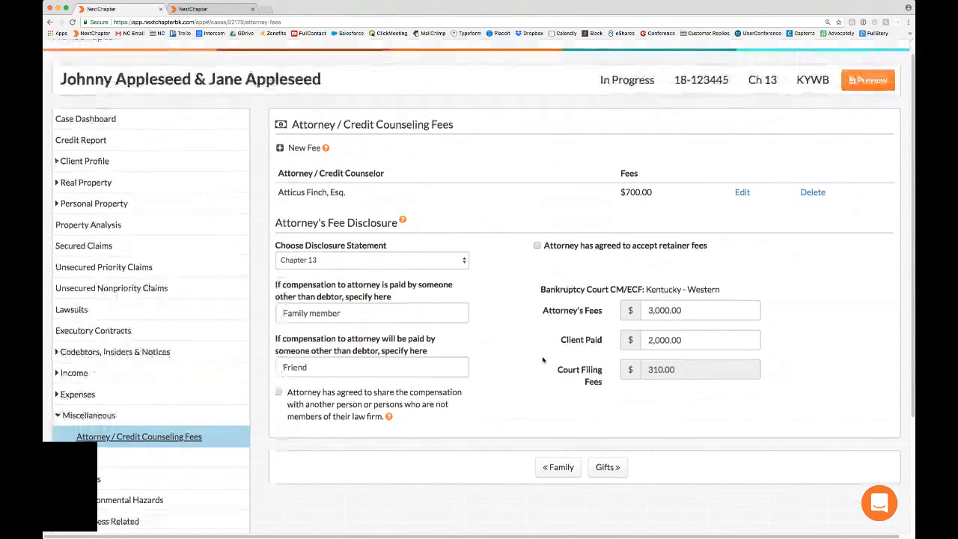
{"action": "scroll", "coordinate": [542, 360], "scroll_direction": "down", "scroll_amount": 3}
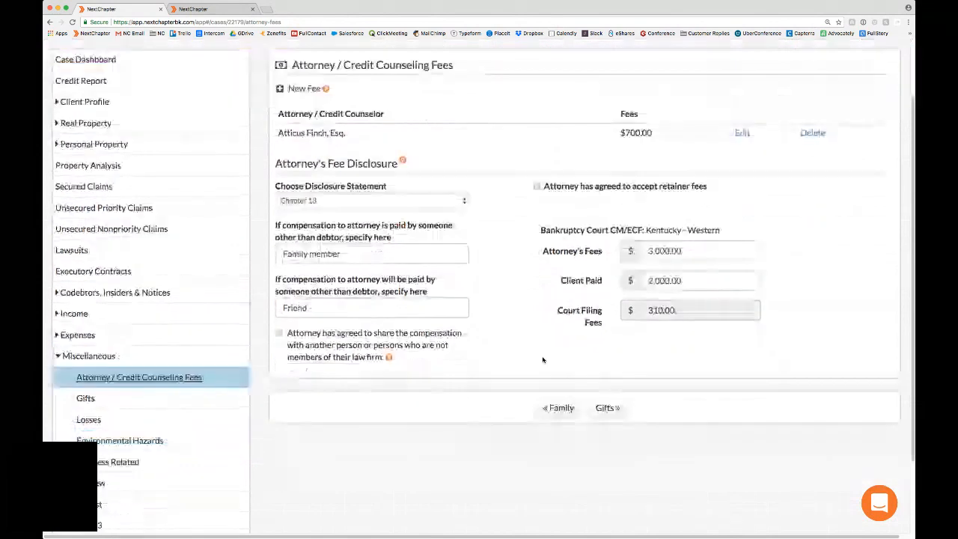
Step: Open the case's Chapter 13 Plan Calculator
{"action": "left_click", "coordinate": [183, 356]}
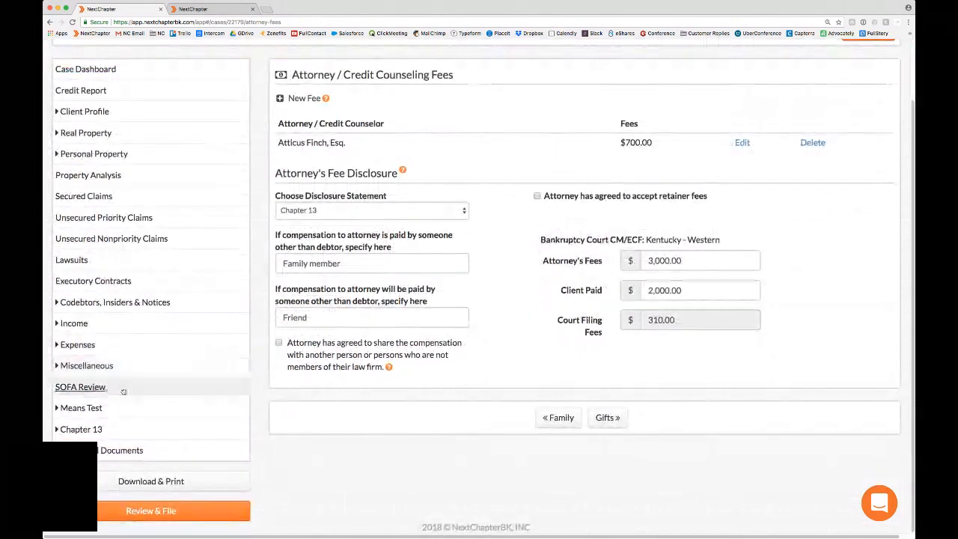
{"action": "left_click", "coordinate": [127, 434]}
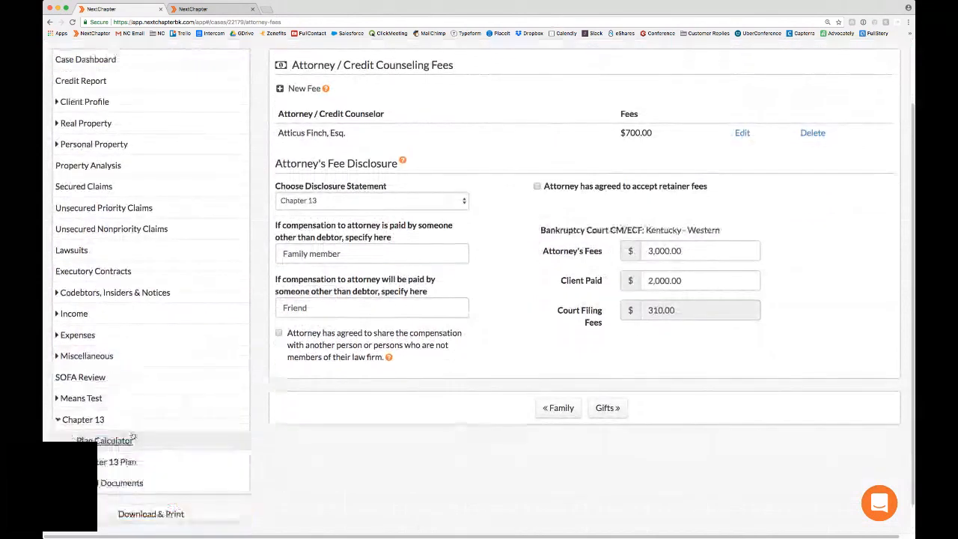
{"action": "left_click", "coordinate": [132, 436]}
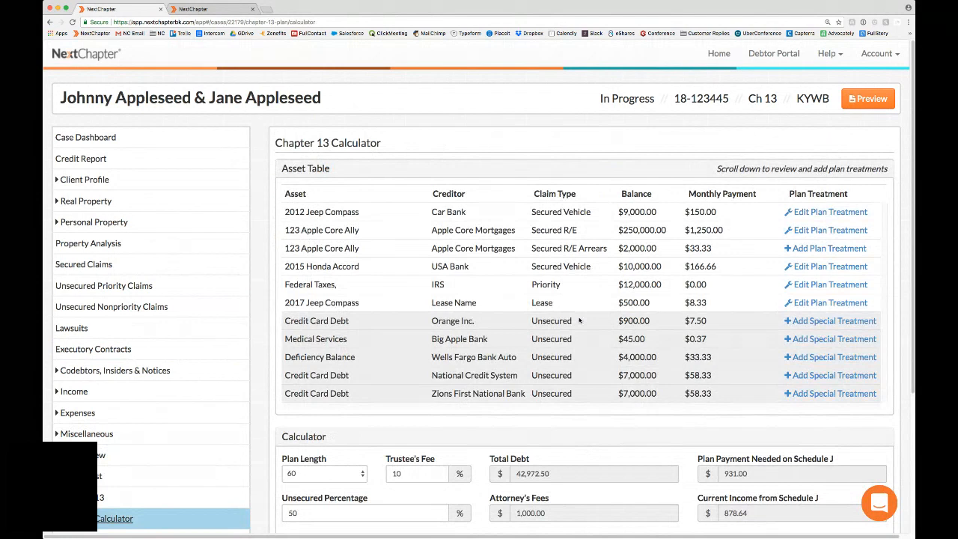
Step: Examine the calculator's asset table, including the plan treatment options and the balance of the Apple Core Mortgages Secured R/E claim
{"action": "scroll", "coordinate": [579, 320], "scroll_direction": "down", "scroll_amount": 1}
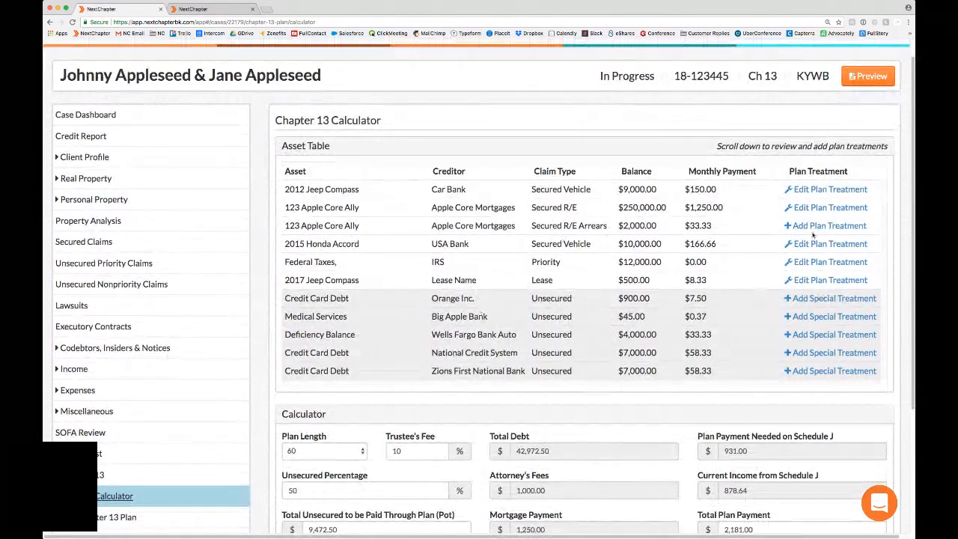
{"action": "scroll", "coordinate": [799, 165], "scroll_direction": "down", "scroll_amount": 1}
{"action": "scroll", "coordinate": [799, 163], "scroll_direction": "up", "scroll_amount": 1}
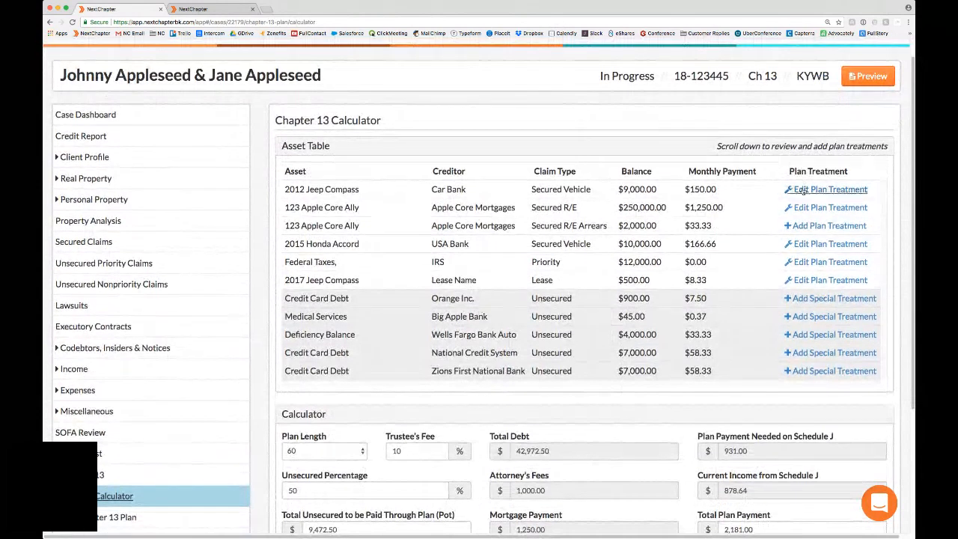
{"action": "scroll", "coordinate": [804, 191], "scroll_direction": "up", "scroll_amount": 1}
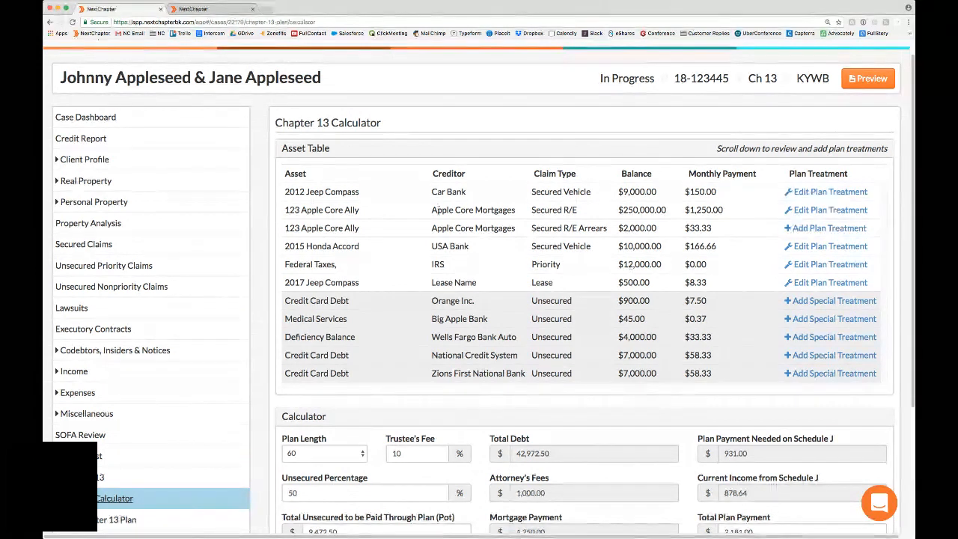
{"action": "left_click_drag", "start_coordinate": [531, 210], "coordinate": [667, 210]}
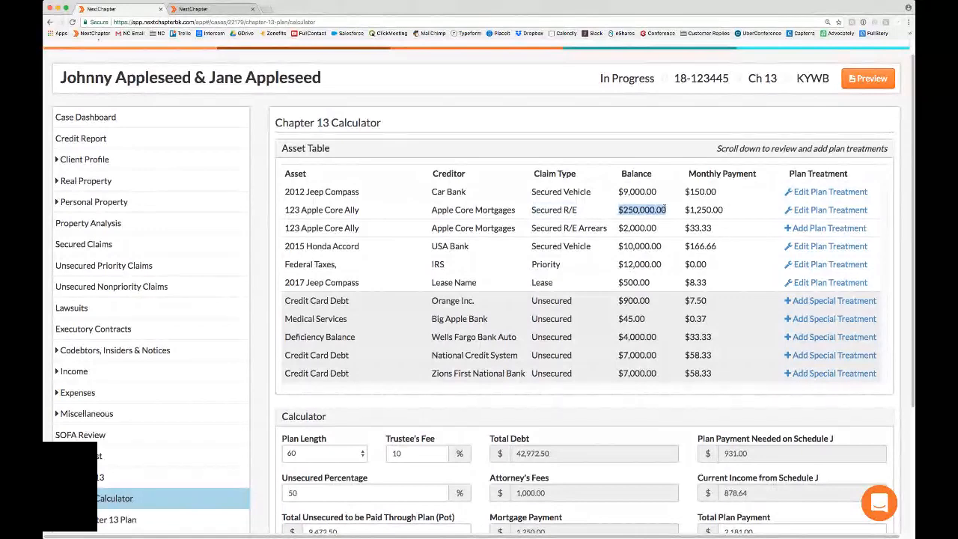
{"action": "left_click", "coordinate": [664, 211]}
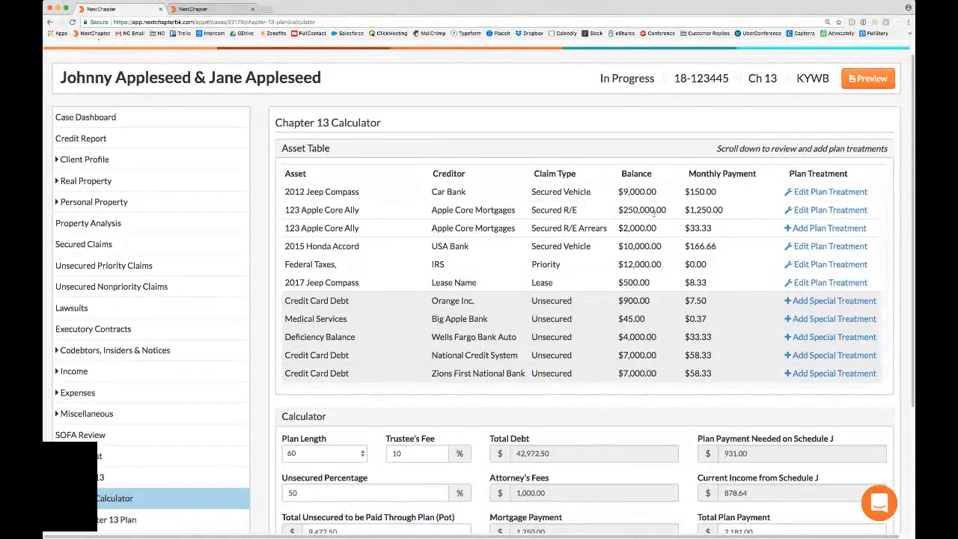
{"action": "left_click_drag", "start_coordinate": [664, 210], "coordinate": [632, 210]}
{"action": "left_click", "coordinate": [682, 231]}
Step: Open the plan treatment of the Apple Core Mortgages Secured R/E claim and review its intent and secured balance
{"action": "left_click", "coordinate": [806, 213]}
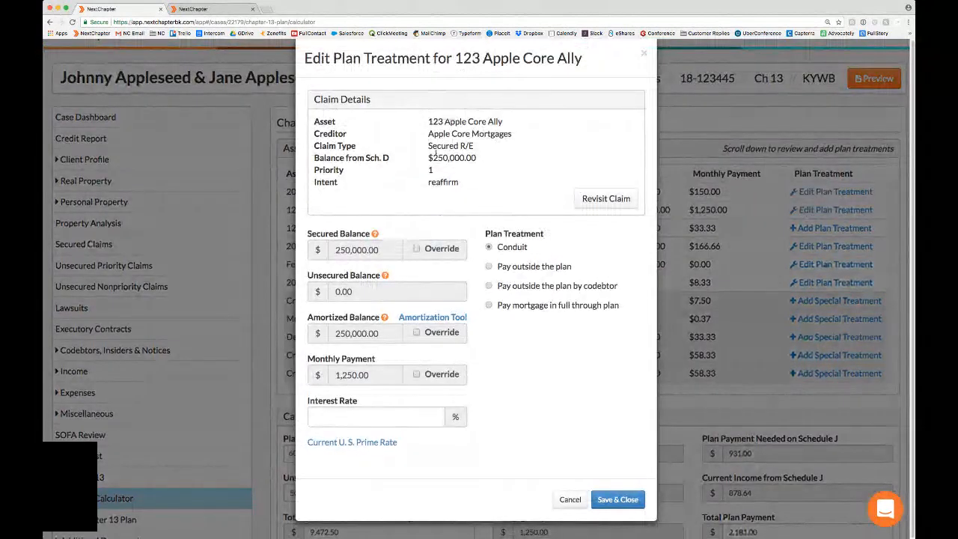
{"action": "left_click_drag", "start_coordinate": [426, 187], "coordinate": [457, 184]}
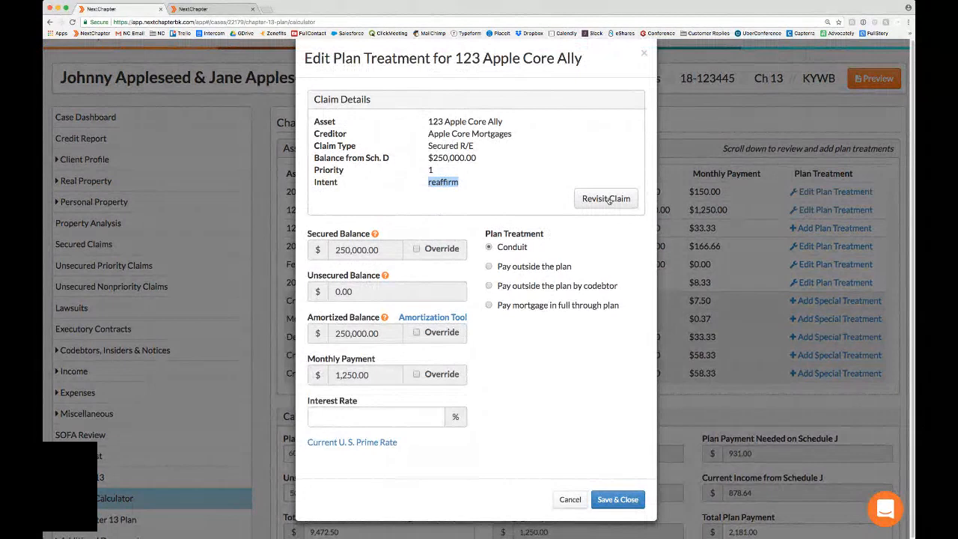
{"action": "left_click", "coordinate": [457, 178]}
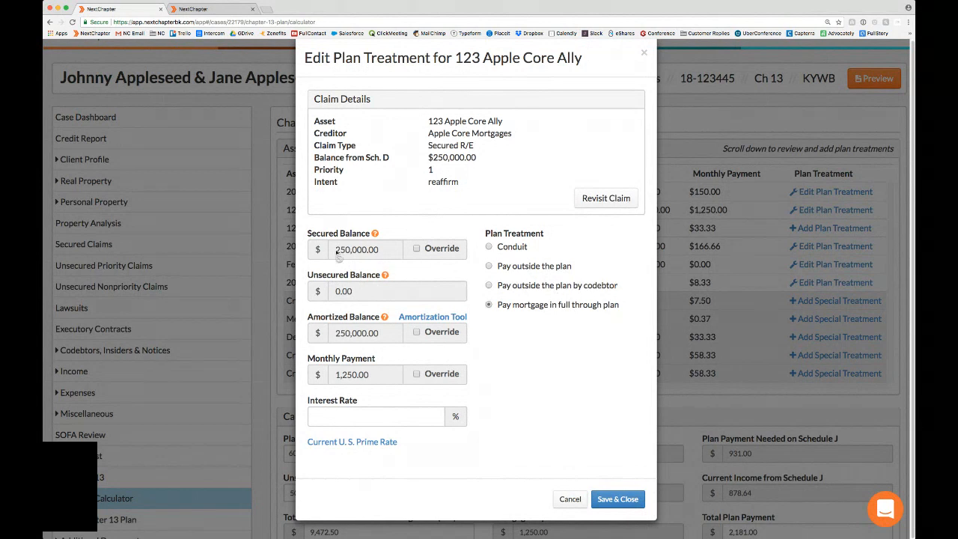
{"action": "left_click_drag", "start_coordinate": [336, 253], "coordinate": [375, 252]}
{"action": "left_click", "coordinate": [384, 252]}
{"action": "left_click", "coordinate": [494, 248]}
Step: Override the mortgage claim's secured balance with 200,000
{"action": "left_click", "coordinate": [417, 248]}
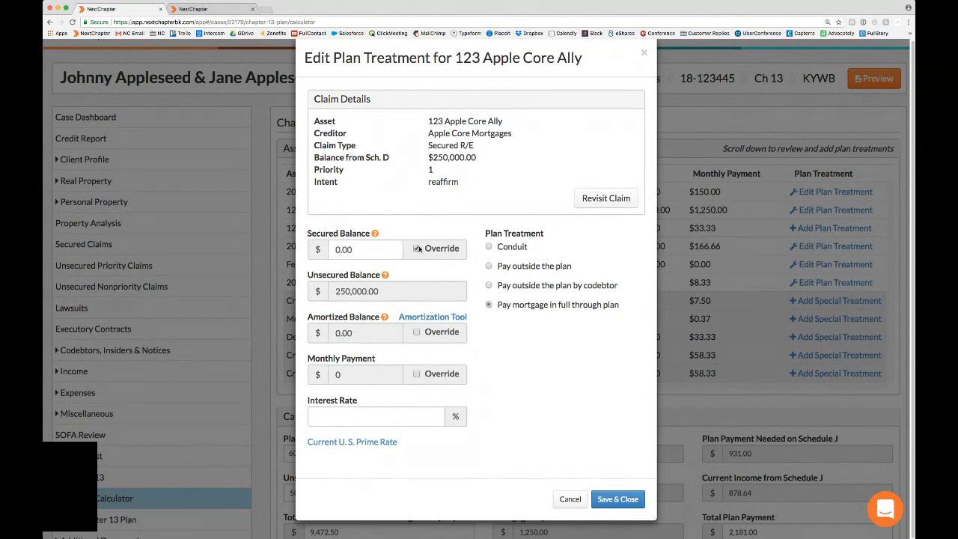
{"action": "left_click_drag", "start_coordinate": [355, 249], "coordinate": [309, 249]}
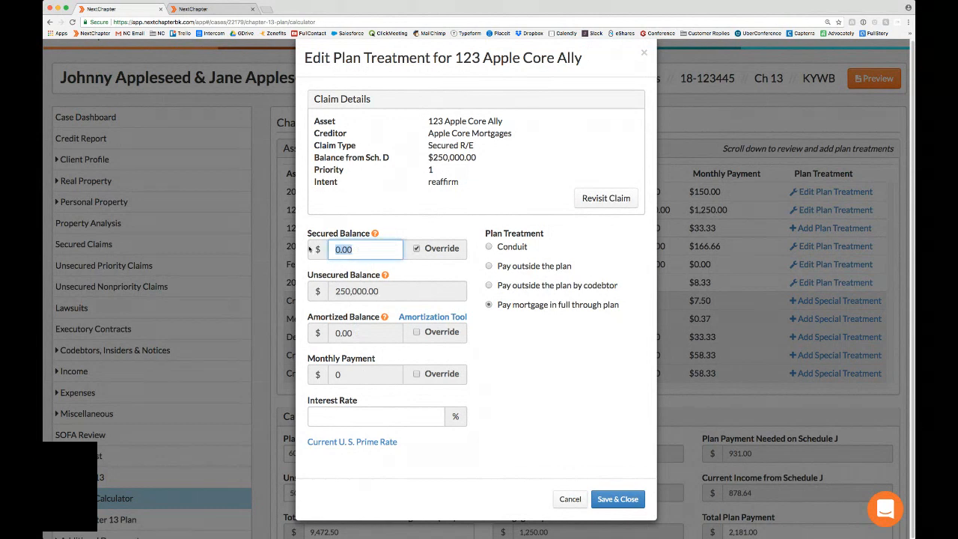
{"action": "type", "text": "2000000"}
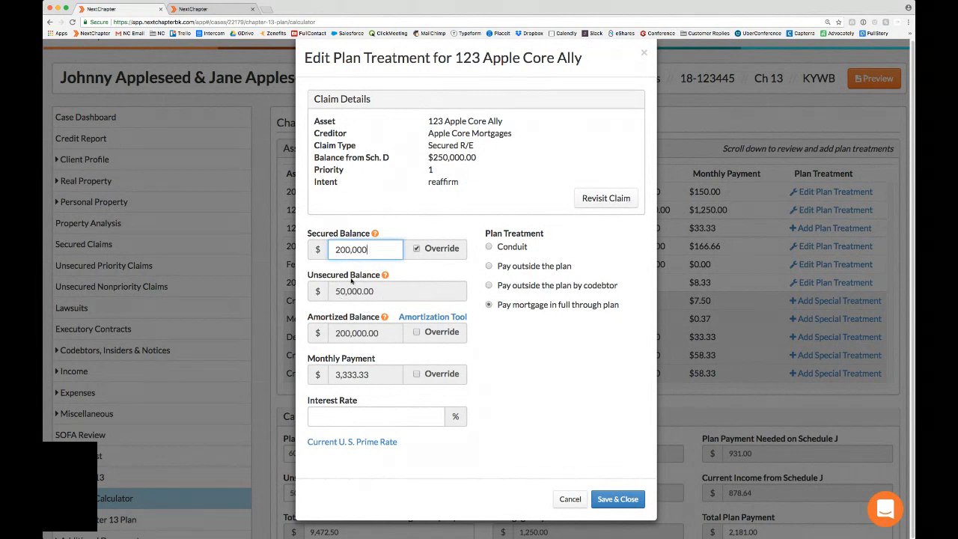
Step: Clear the entered secured balance and turn off its override
{"action": "left_click", "coordinate": [417, 250]}
{"action": "left_click", "coordinate": [417, 250]}
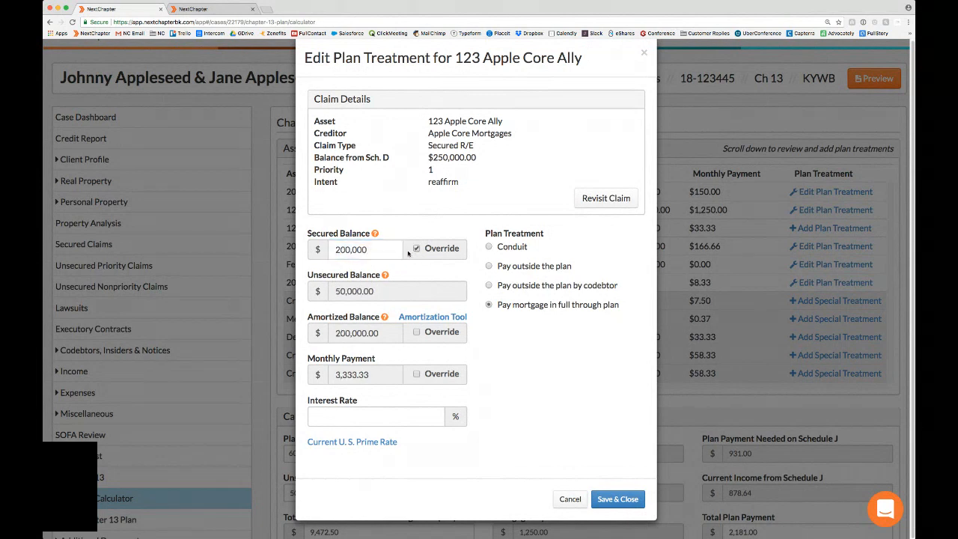
{"action": "left_click_drag", "start_coordinate": [374, 249], "coordinate": [326, 248]}
{"action": "key", "text": "BackSpace"}
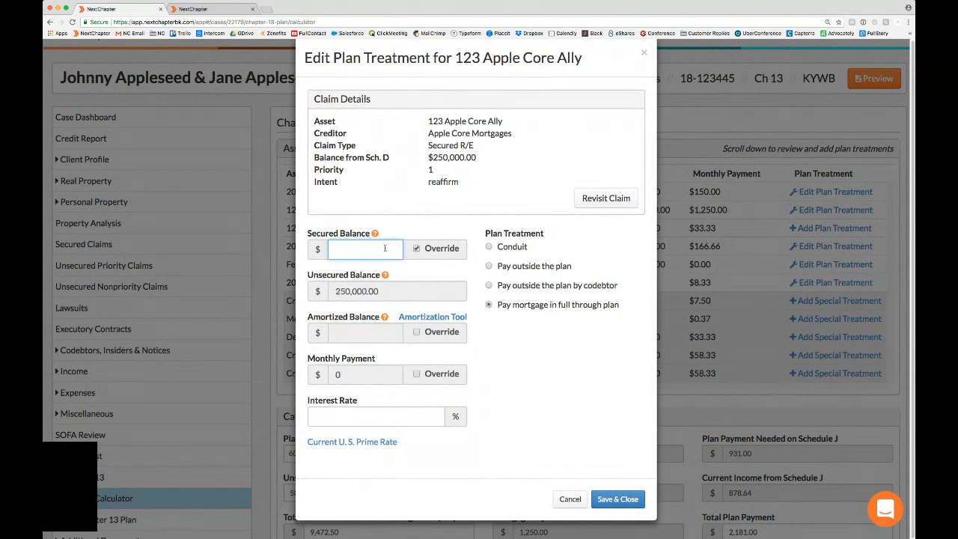
{"action": "left_click", "coordinate": [416, 250]}
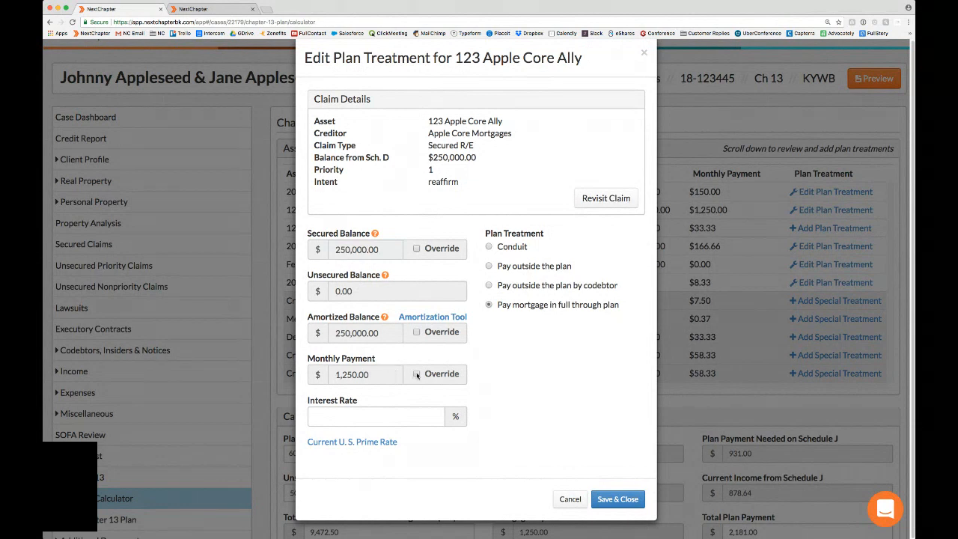
Step: Override the mortgage claim's monthly payment with 1,300, then remove that override
{"action": "left_click", "coordinate": [417, 375]}
{"action": "left_click_drag", "start_coordinate": [370, 374], "coordinate": [319, 372]}
{"action": "type", "text": "1300"}
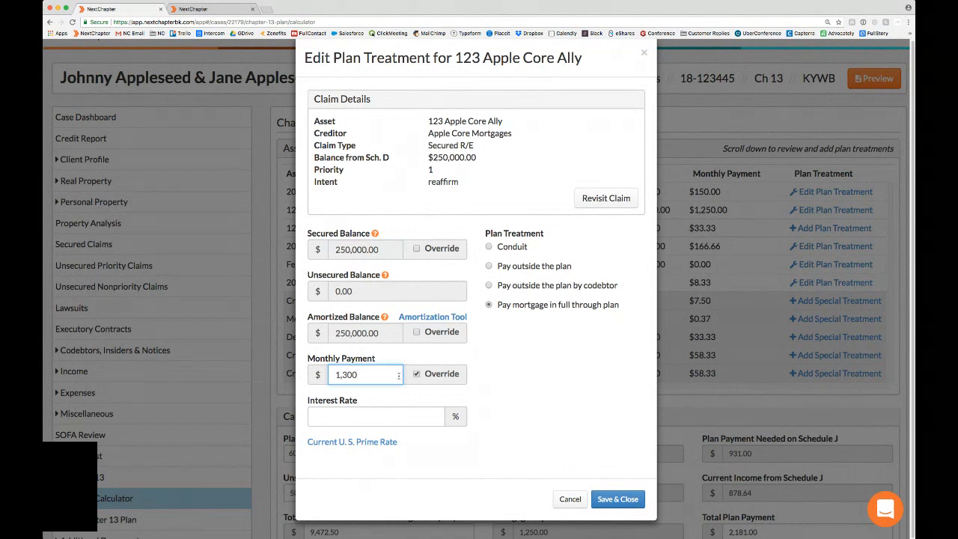
{"action": "left_click", "coordinate": [418, 375]}
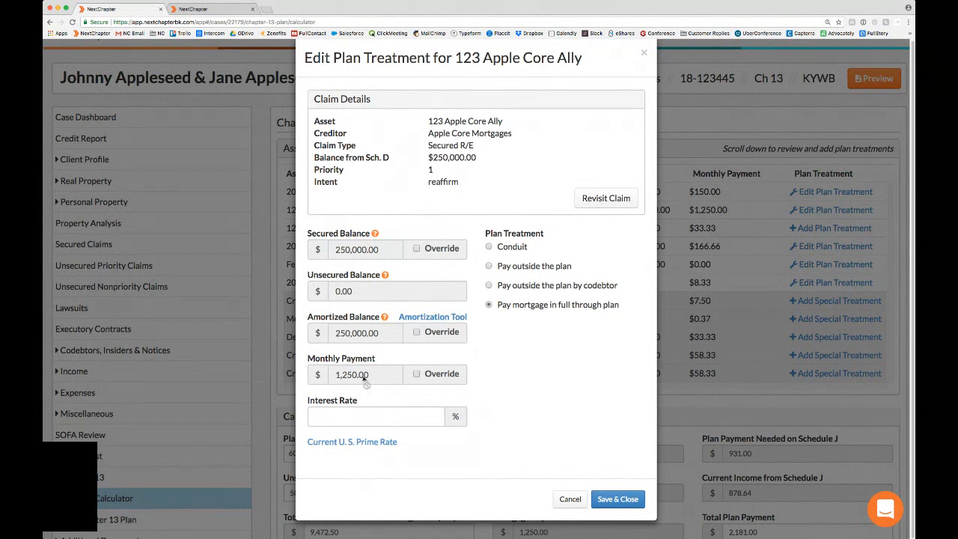
Step: Set the mortgage claim's plan treatment to Conduit
{"action": "left_click", "coordinate": [490, 247]}
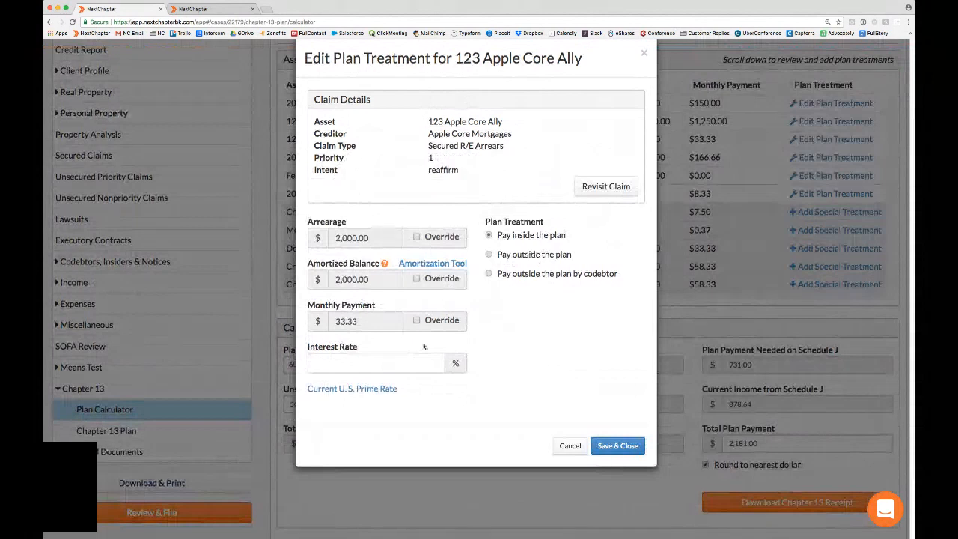
Step: Override the 123 Apple Core Ally arrears claim's amortized balance with 2,013.12, set its interest rate to 3.4%, and save
{"action": "left_click", "coordinate": [417, 279]}
{"action": "left_click", "coordinate": [369, 280]}
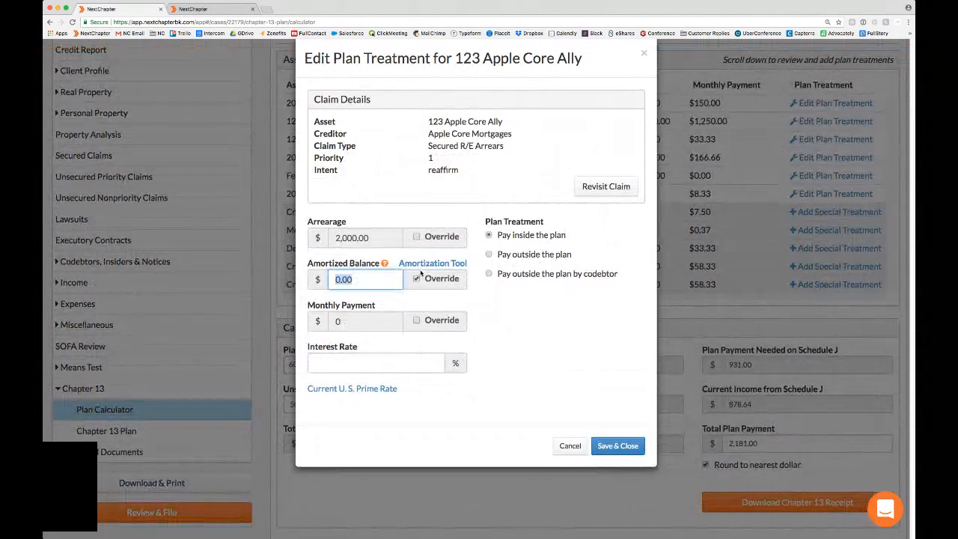
{"action": "left_click", "coordinate": [401, 364]}
{"action": "type", "text": "3.4"}
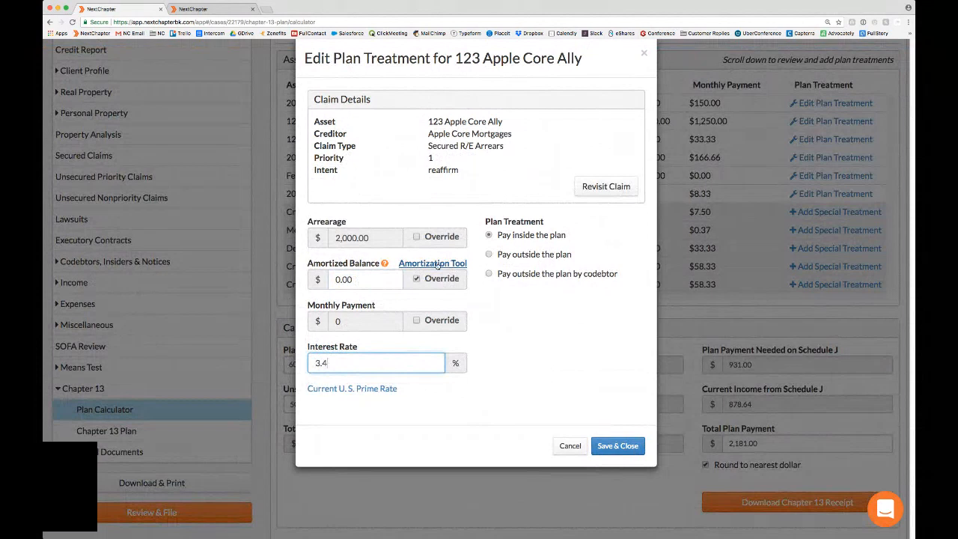
{"action": "left_click_drag", "start_coordinate": [396, 279], "coordinate": [326, 278]}
{"action": "type", "text": "2013.12"}
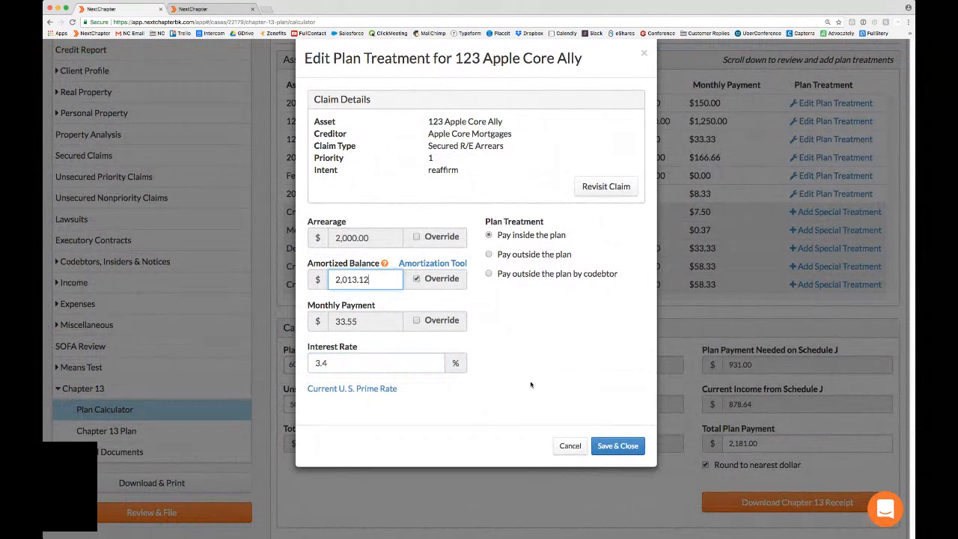
{"action": "left_click", "coordinate": [609, 446]}
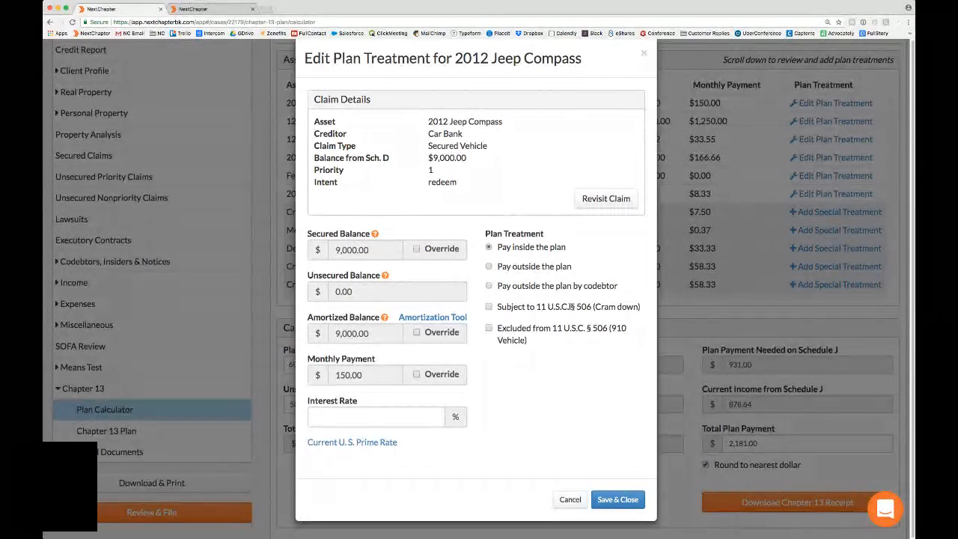
Step: Mark the 2012 Jeep Compass claim as excluded from 11 U.S.C. § 506 (910 Vehicle)
{"action": "left_click", "coordinate": [488, 328]}
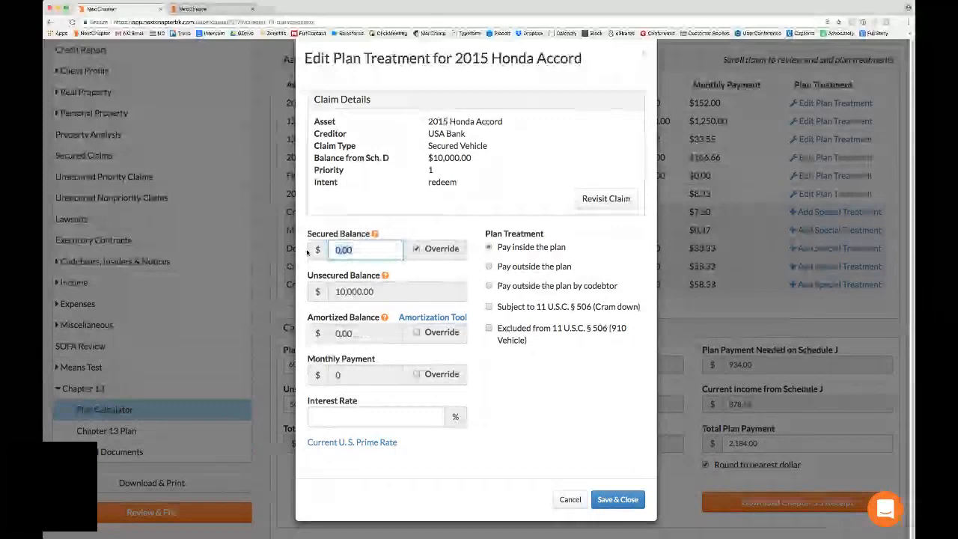
Step: Override the 2015 Honda Accord claim's secured balance with 8,000 and its amortized balance with 8,230.20
{"action": "type", "text": "8000"}
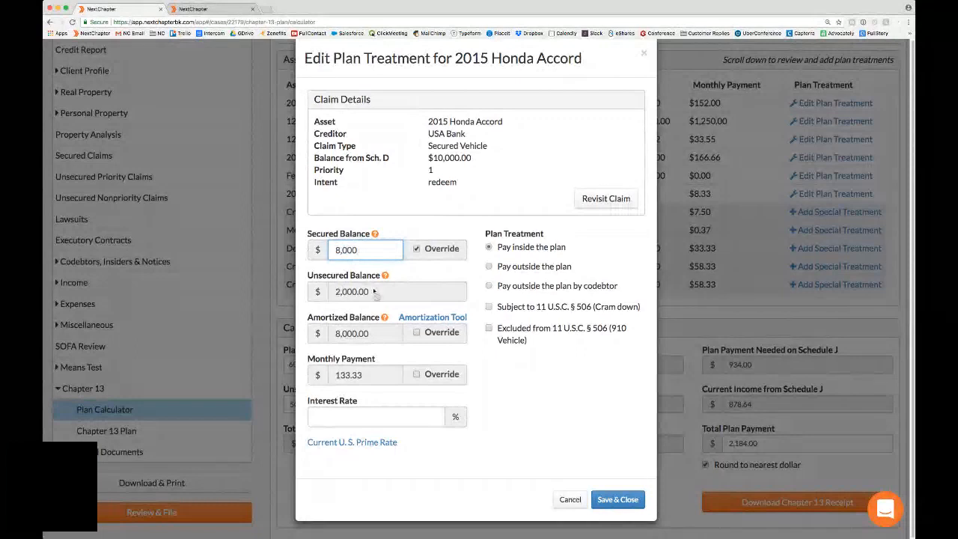
{"action": "left_click", "coordinate": [417, 333]}
{"action": "left_click_drag", "start_coordinate": [353, 333], "coordinate": [309, 334]}
{"action": "type", "text": "8"}
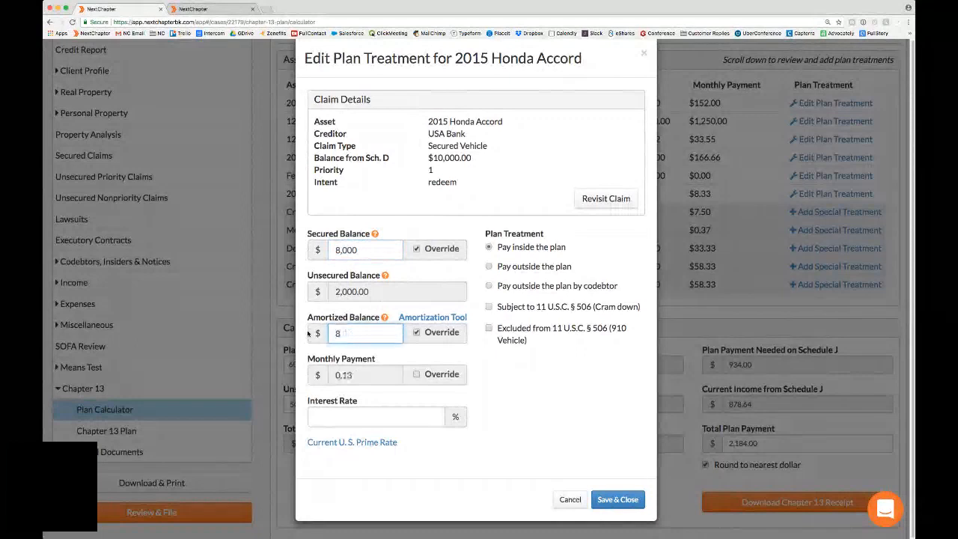
{"action": "type", "text": ",230.20"}
{"action": "triple_click", "coordinate": [342, 318]}
Step: Set the Honda Accord claim's interest rate to 3.2%, mark it subject to 11 U.S.C. § 506 (Cram down), and save
{"action": "left_click", "coordinate": [347, 416]}
{"action": "type", "text": "3.2"}
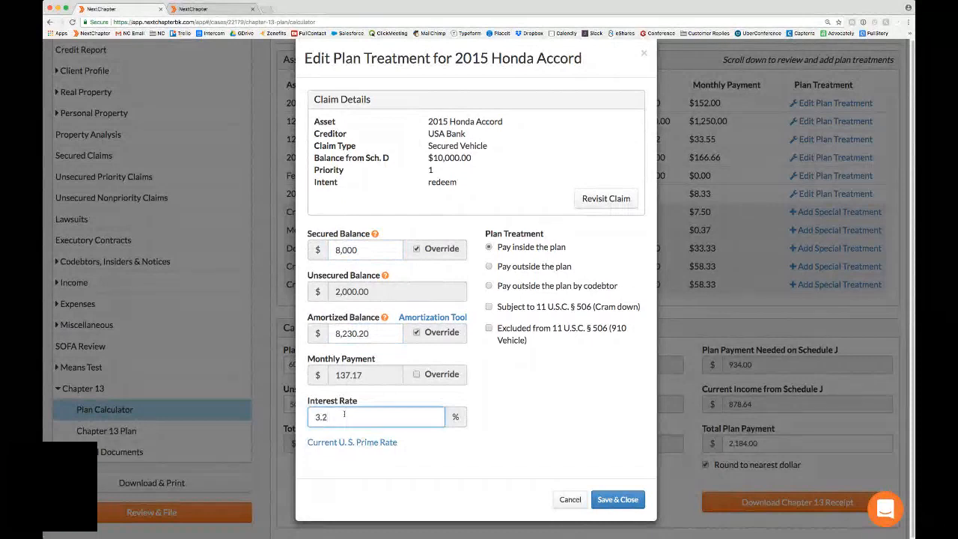
{"action": "left_click", "coordinate": [489, 307]}
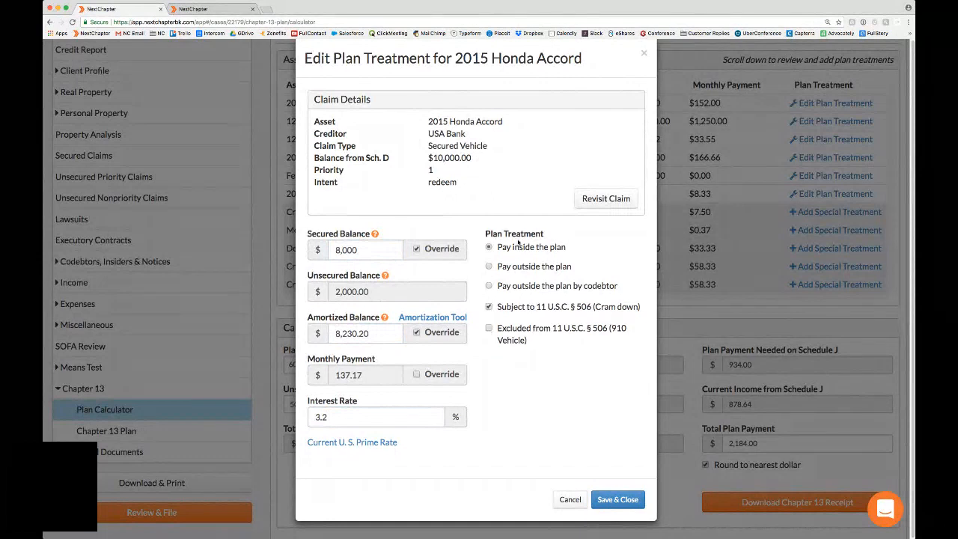
{"action": "left_click", "coordinate": [617, 499]}
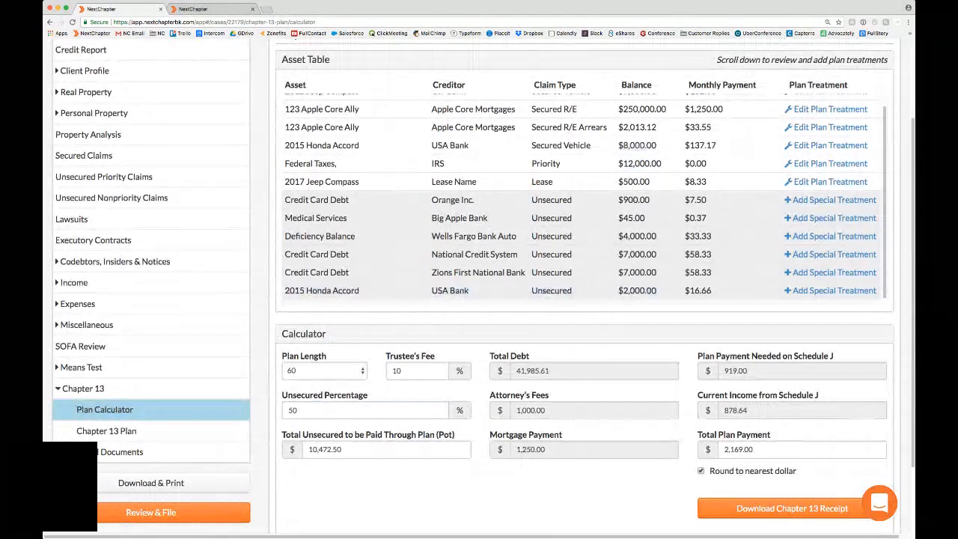
Step: Save the Federal Taxes priority claim's plan treatment as paid inside the plan
{"action": "scroll", "coordinate": [512, 196], "scroll_direction": "up", "scroll_amount": 1}
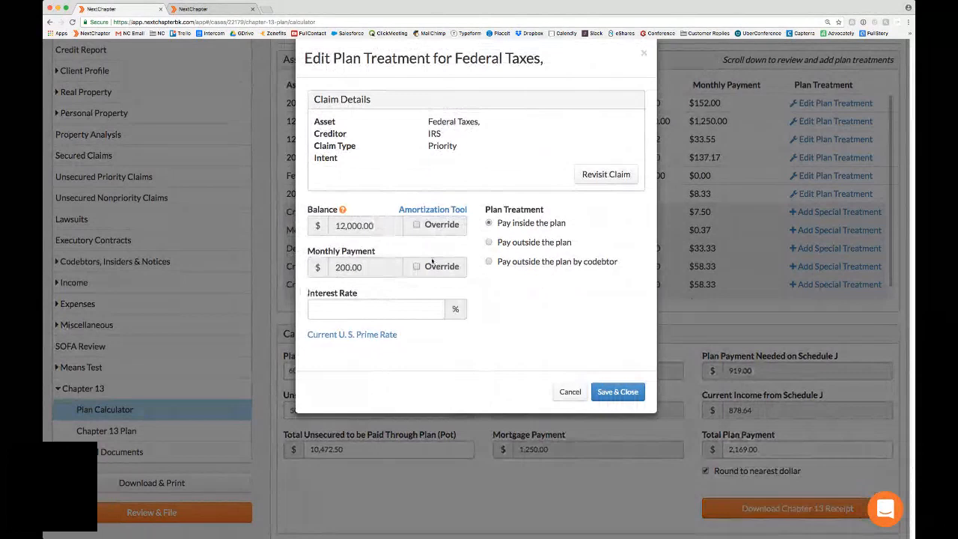
{"action": "left_click", "coordinate": [618, 391]}
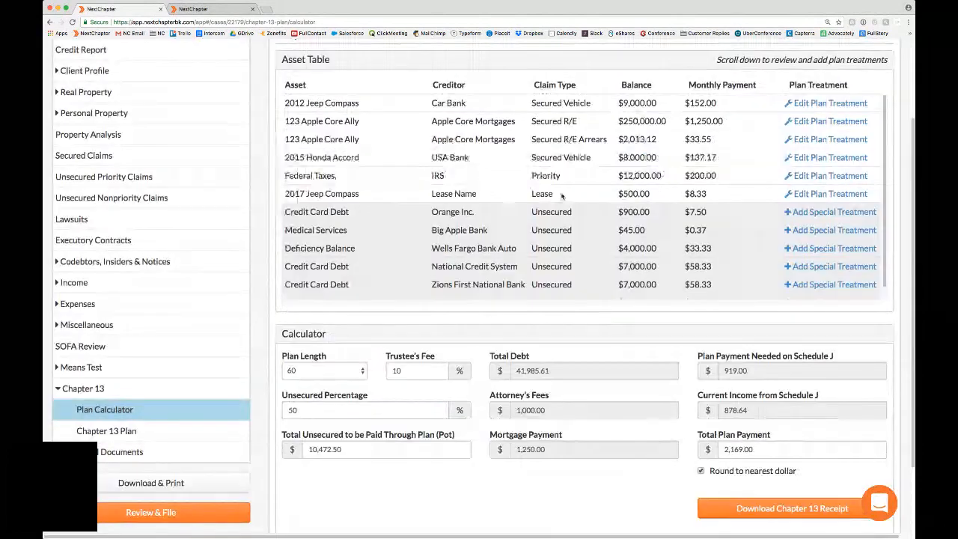
Step: Revisit the 2017 Jeep Compass lease claim from its plan treatment and set the lease's arrearage to 3,000
{"action": "left_click", "coordinate": [795, 197]}
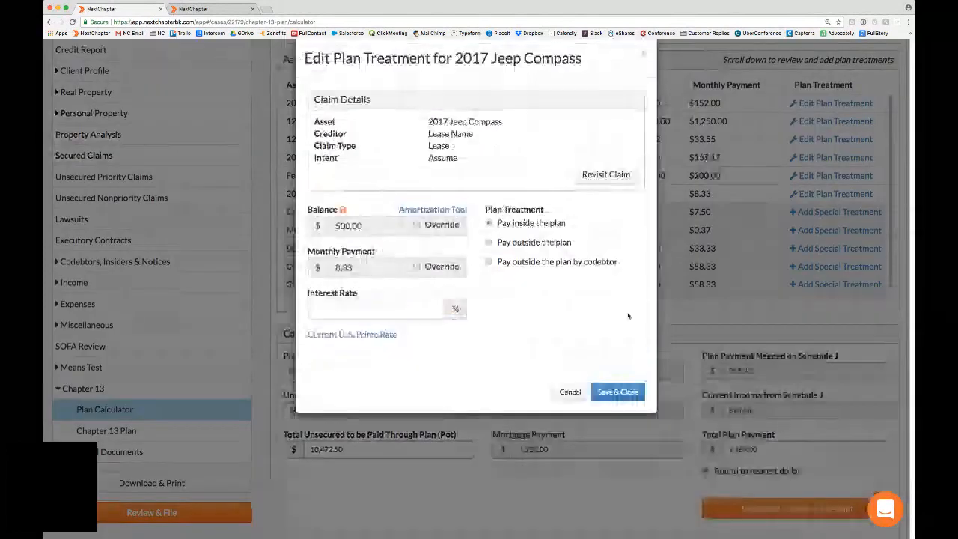
{"action": "left_click", "coordinate": [81, 308]}
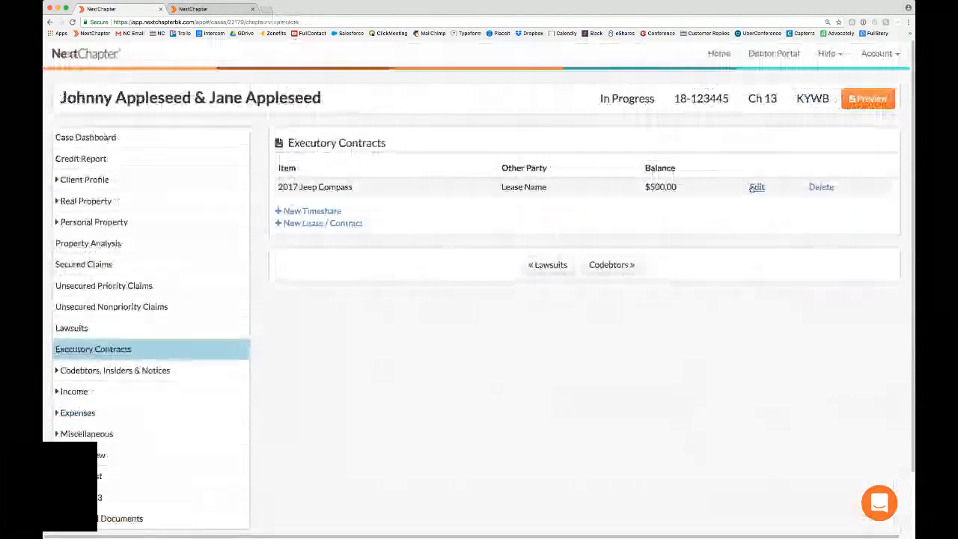
{"action": "left_click", "coordinate": [754, 188]}
{"action": "left_click_drag", "start_coordinate": [564, 185], "coordinate": [538, 187]}
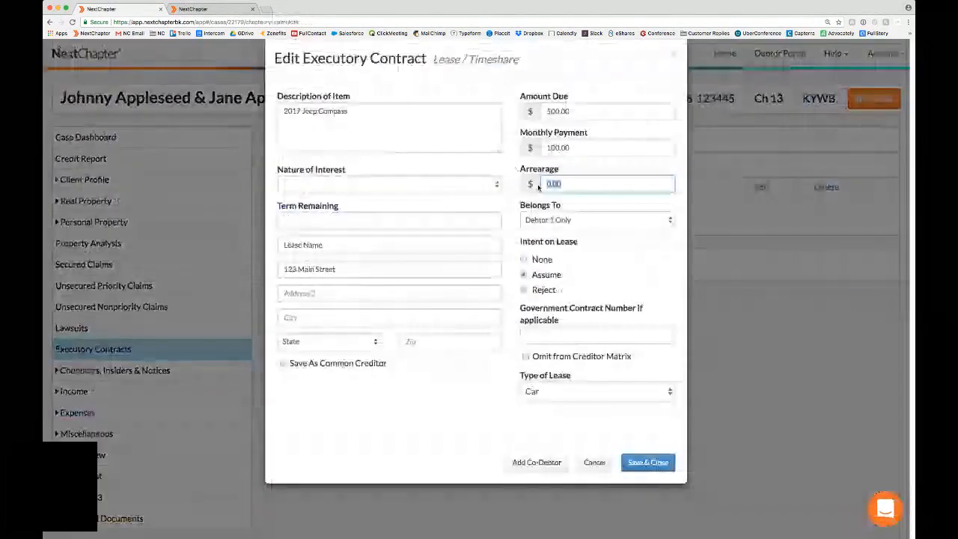
{"action": "type", "text": "3000"}
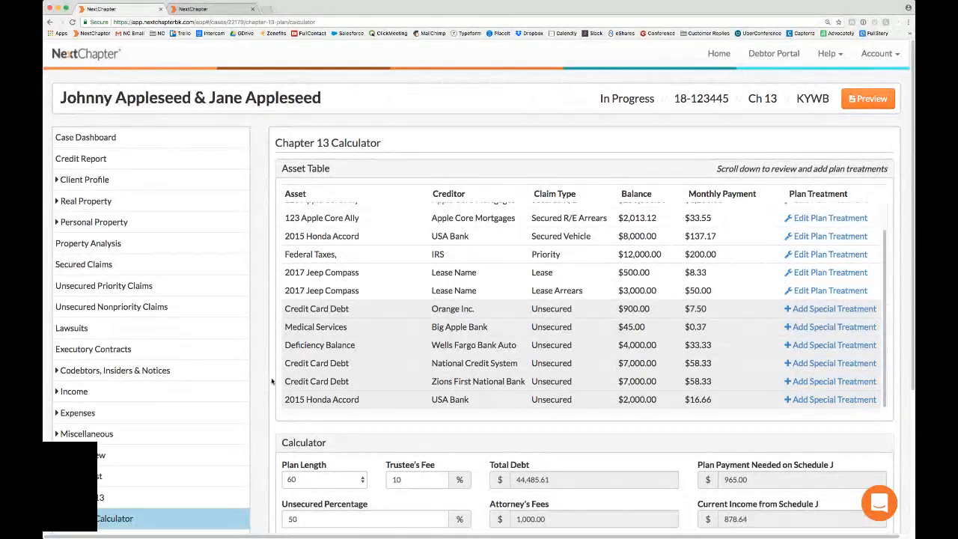
Step: Examine the calculator's unsecured percentage and the total unsecured amount to be paid through the plan (pot)
{"action": "scroll", "coordinate": [272, 382], "scroll_direction": "down", "scroll_amount": 3}
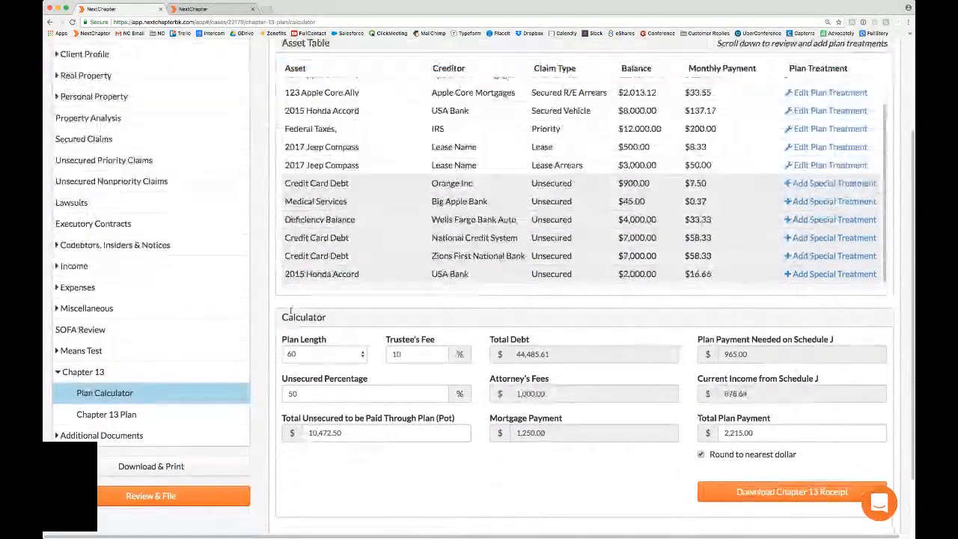
{"action": "left_click", "coordinate": [318, 394]}
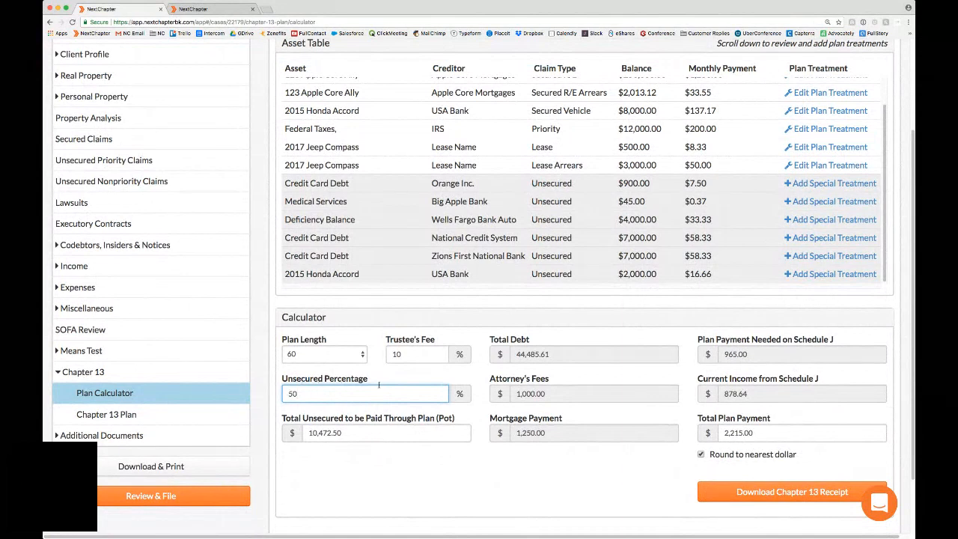
{"action": "left_click", "coordinate": [353, 431]}
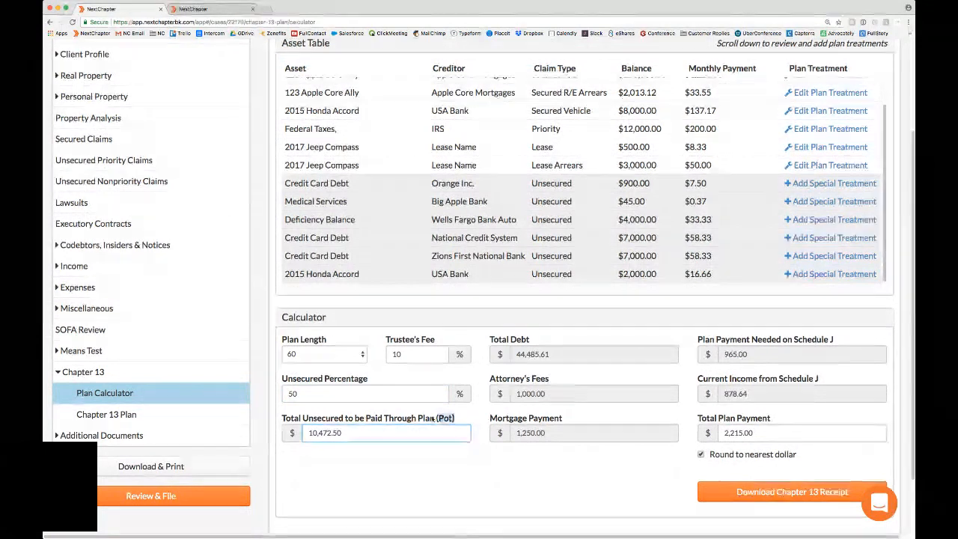
{"action": "left_click_drag", "start_coordinate": [432, 420], "coordinate": [285, 420]}
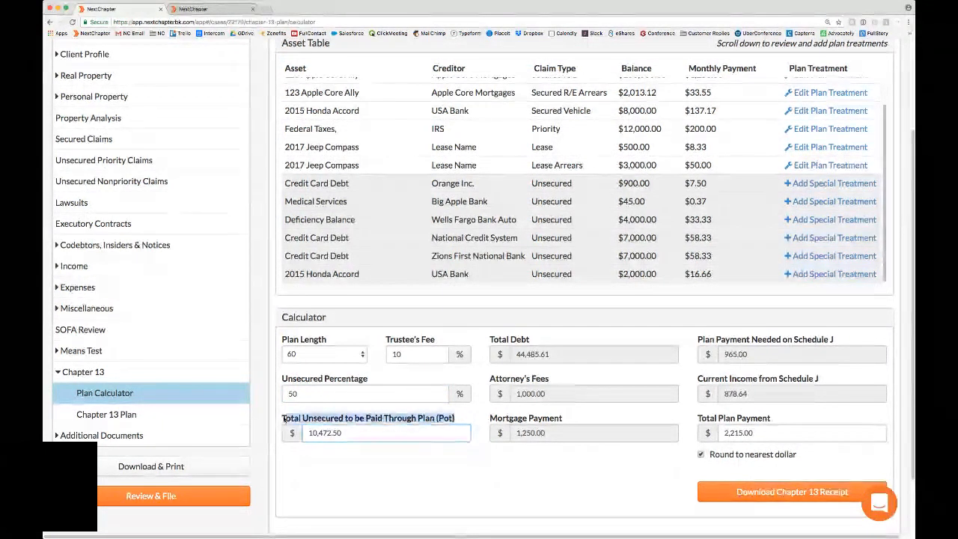
{"action": "left_click", "coordinate": [285, 420]}
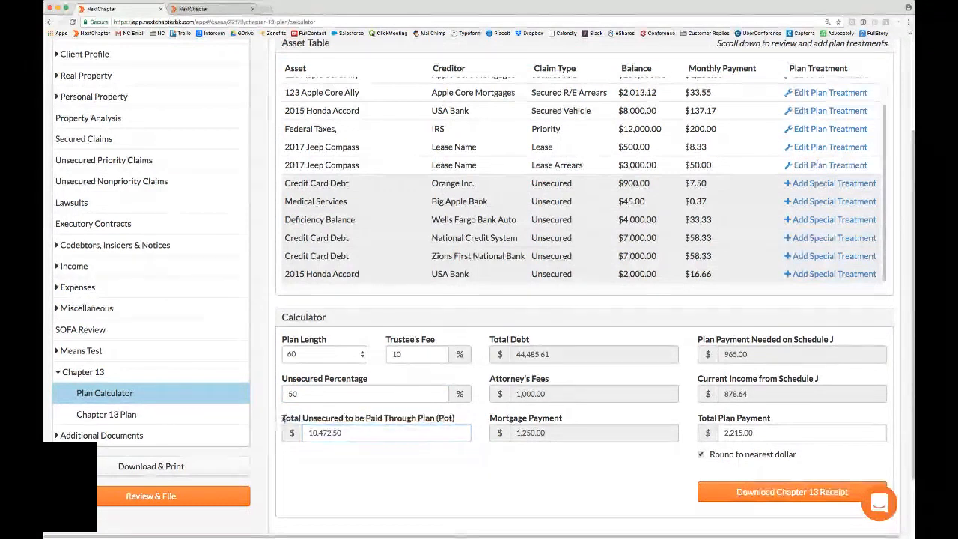
{"action": "double_click", "coordinate": [443, 420]}
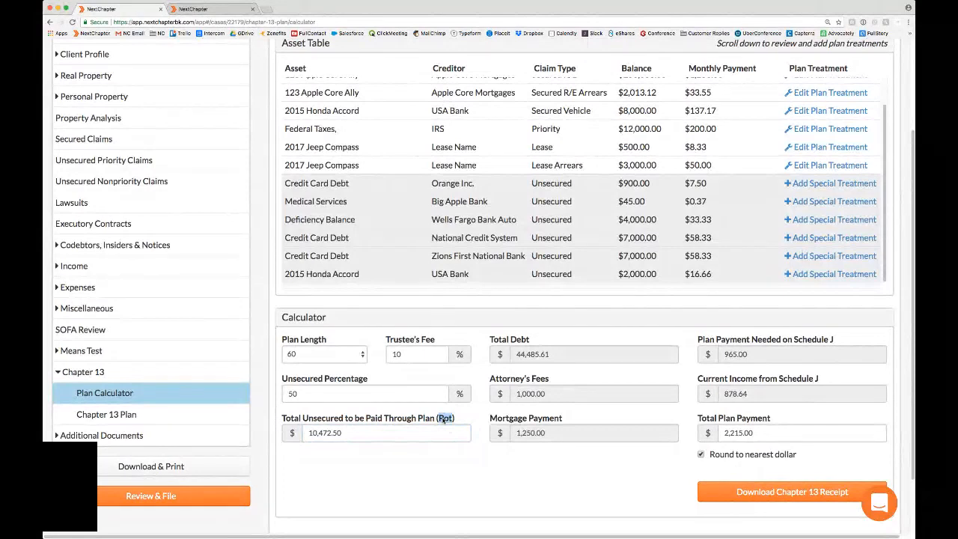
{"action": "left_click", "coordinate": [341, 469]}
{"action": "left_click", "coordinate": [308, 397]}
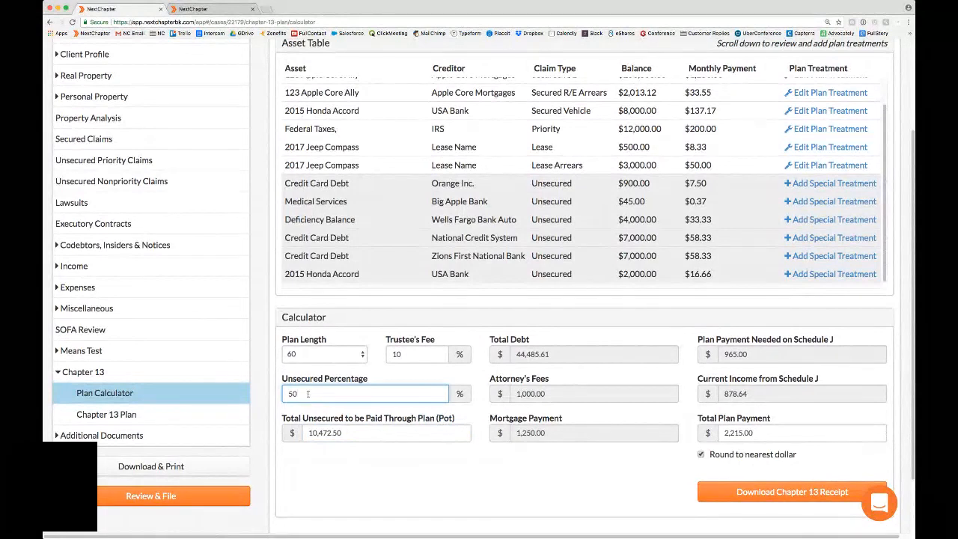
{"action": "left_click_drag", "start_coordinate": [282, 380], "coordinate": [372, 379]}
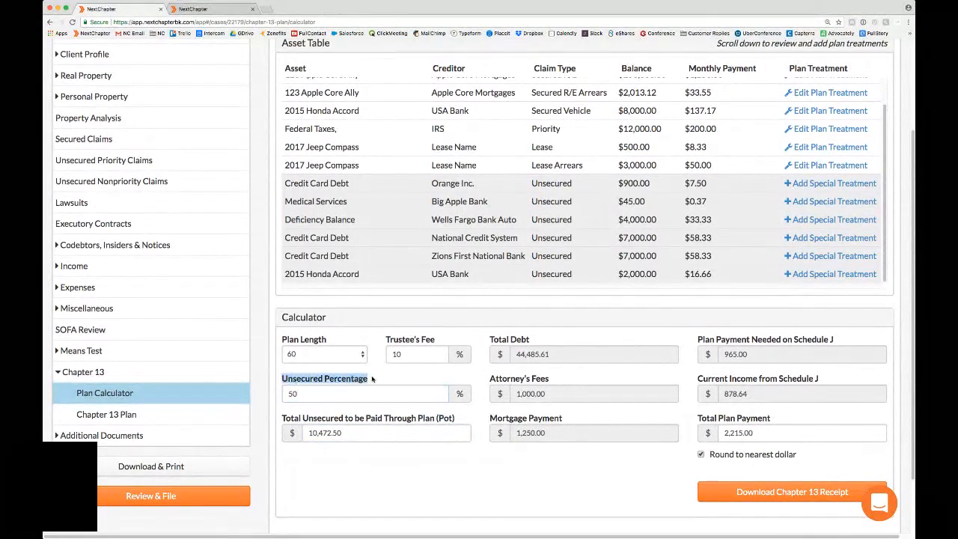
{"action": "left_click", "coordinate": [363, 420]}
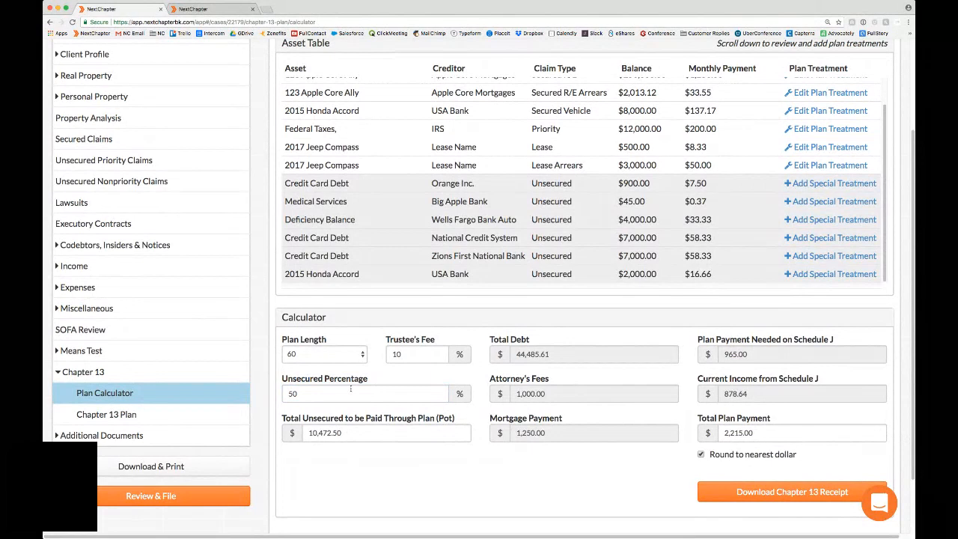
{"action": "left_click_drag", "start_coordinate": [341, 434], "coordinate": [308, 434]}
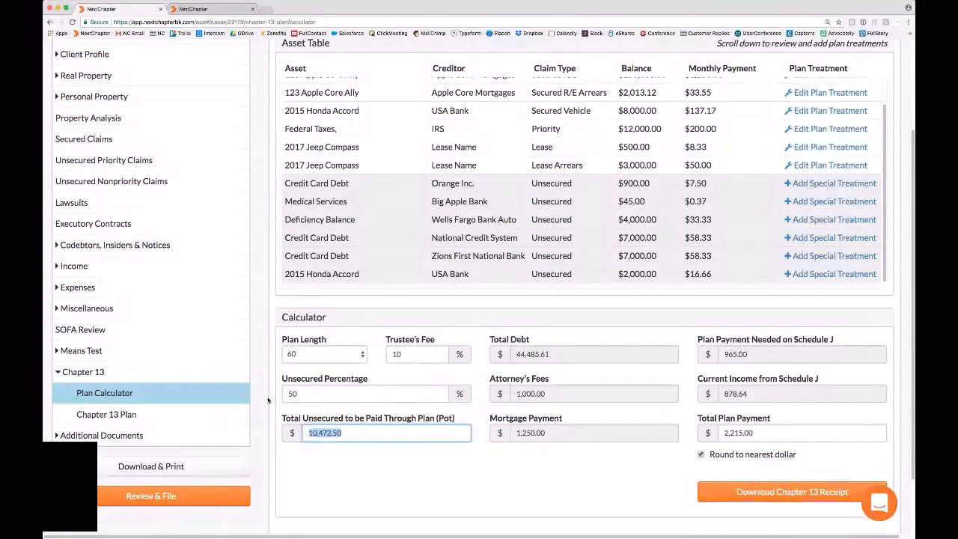
Step: Set the unsecured percentage in the calculator to 100%
{"action": "left_click", "coordinate": [324, 396]}
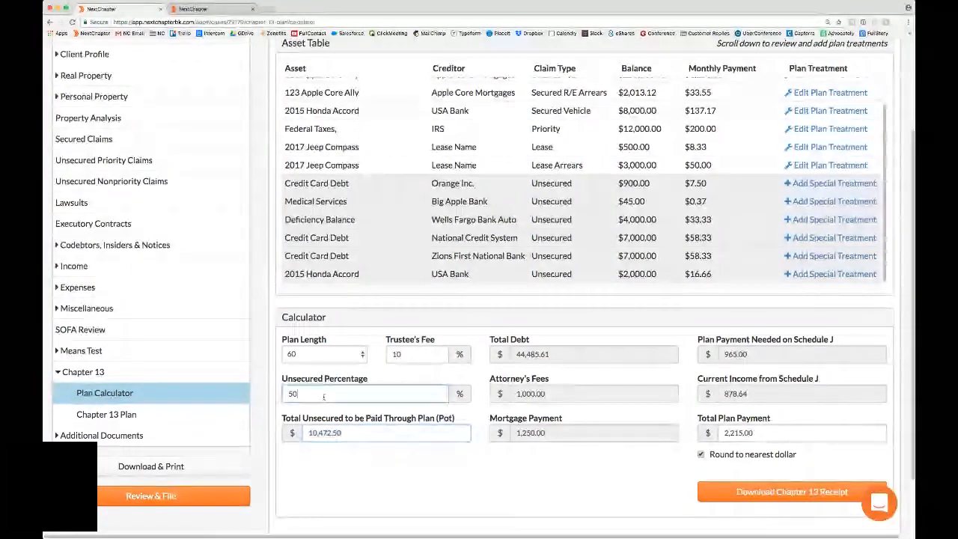
{"action": "key", "text": "BackSpace"}
{"action": "key", "text": "BackSpace"}
{"action": "type", "text": "100"}
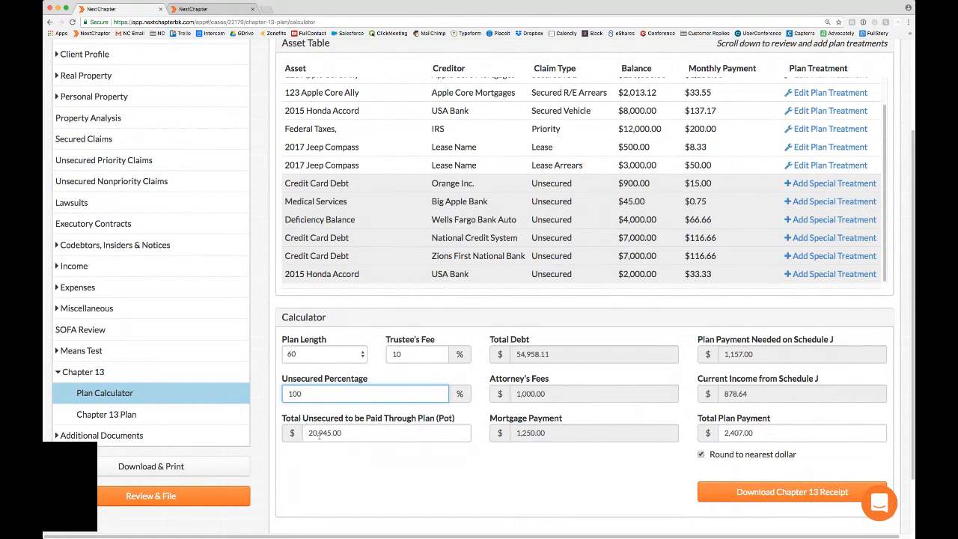
{"action": "left_click", "coordinate": [404, 434]}
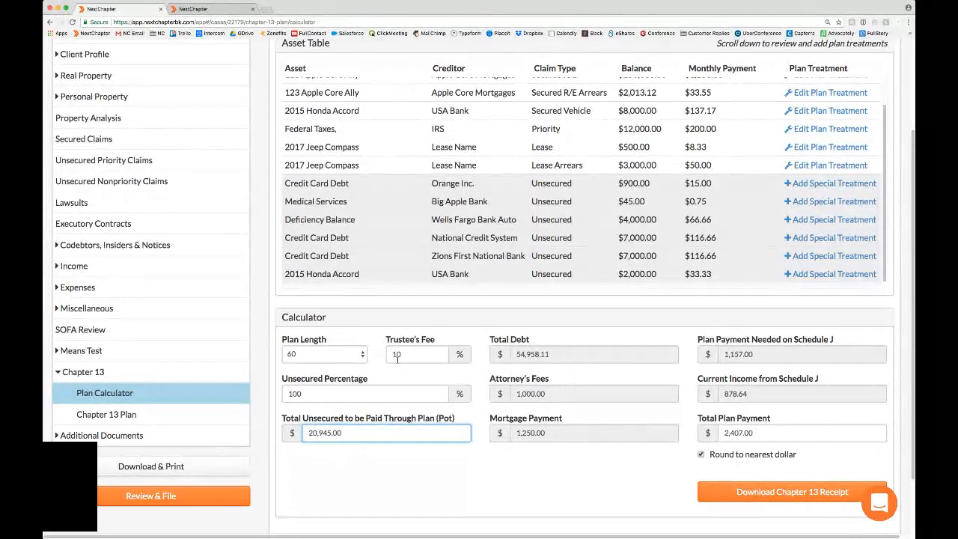
Step: Try a plan length of 36 in the calculator, then set it back to 60
{"action": "left_click", "coordinate": [321, 356]}
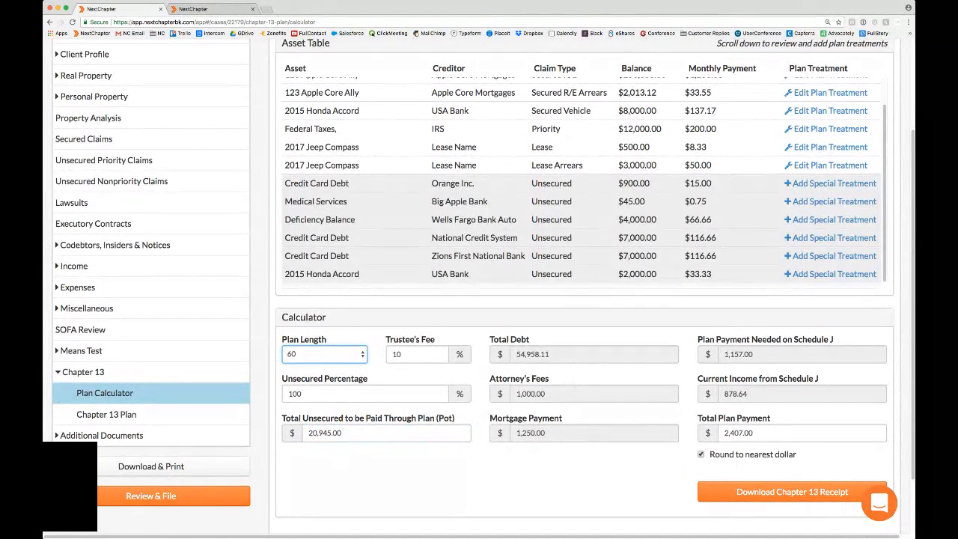
{"action": "left_click", "coordinate": [342, 128]}
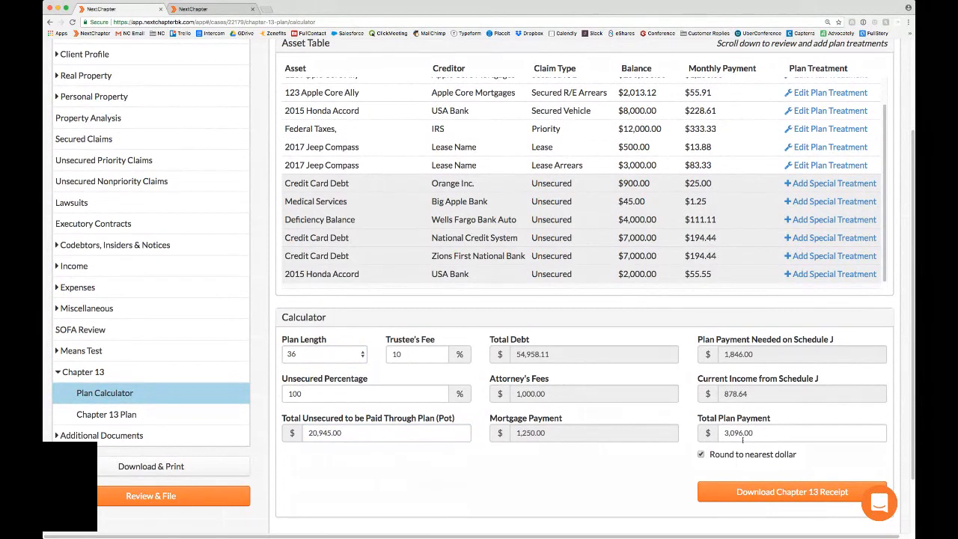
{"action": "left_click", "coordinate": [351, 352]}
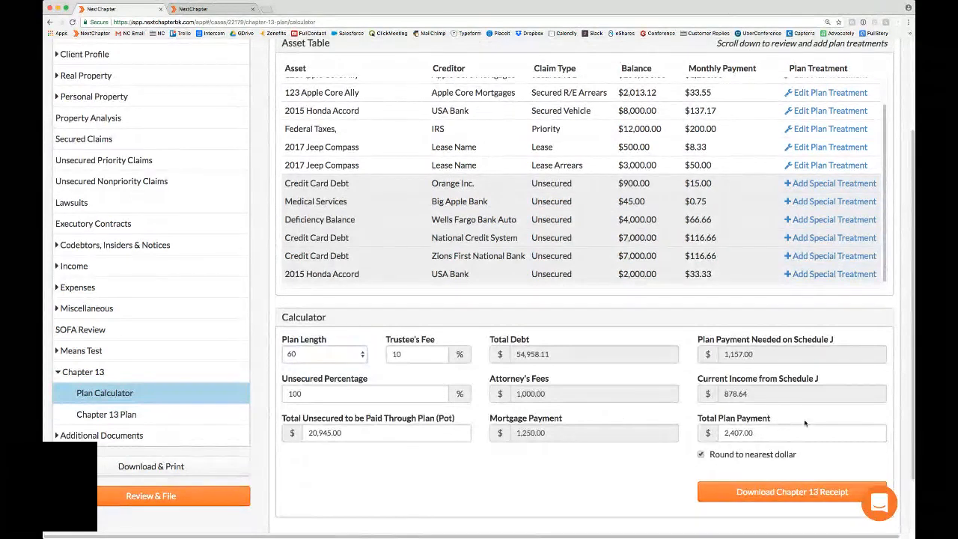
Step: Check the current income from Schedule J and open the Home expenses of the case
{"action": "left_click_drag", "start_coordinate": [697, 380], "coordinate": [825, 380]}
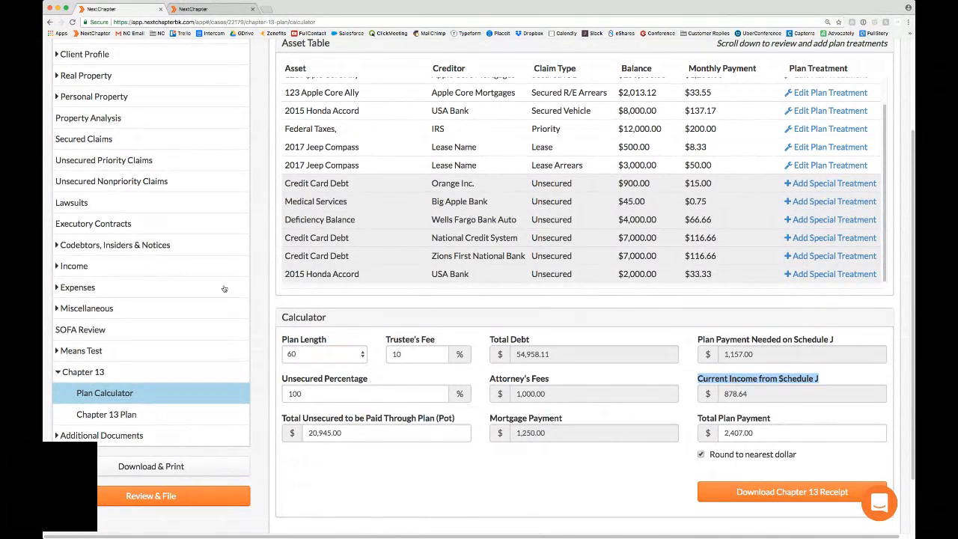
{"action": "left_click", "coordinate": [167, 292]}
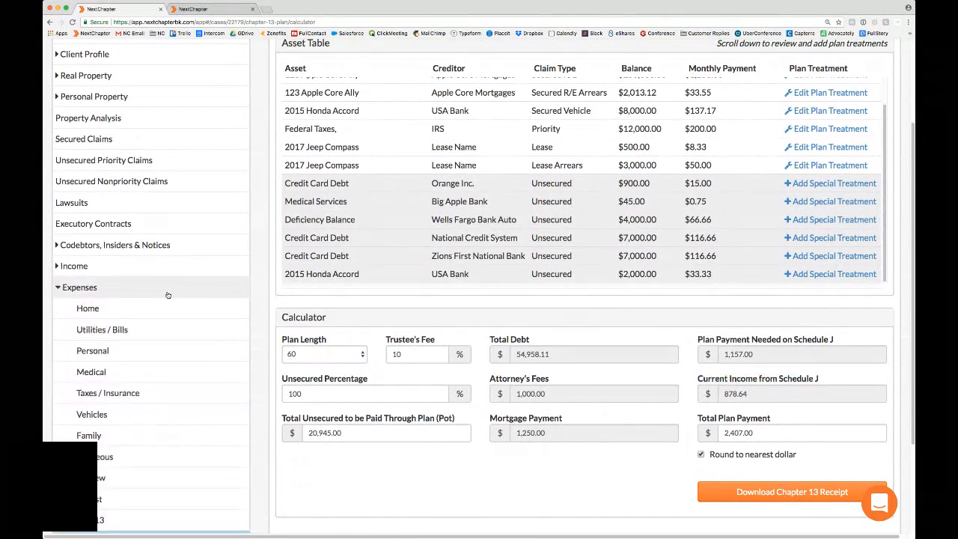
{"action": "left_click", "coordinate": [123, 306]}
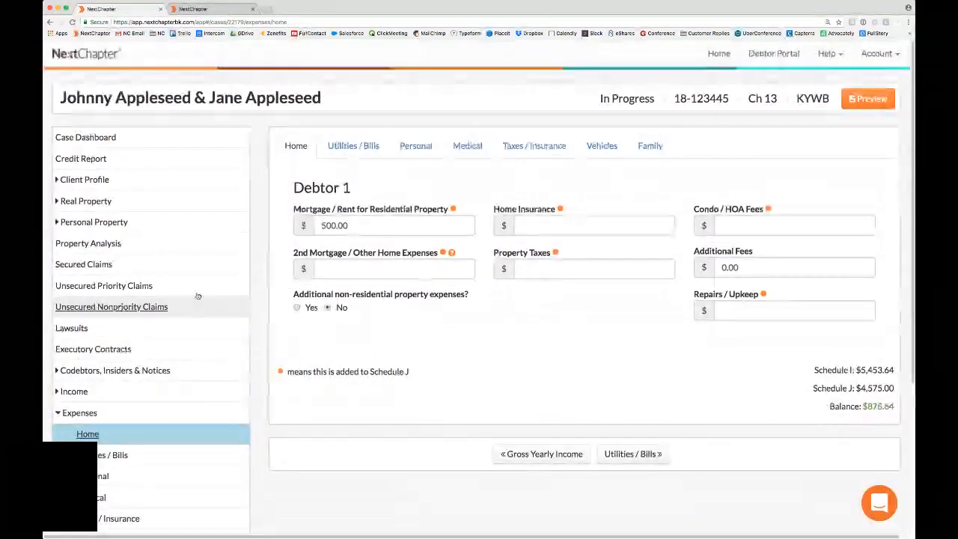
Step: Check the Schedule I and Schedule J totals on the Home expenses and return to the Plan Calculator
{"action": "left_click_drag", "start_coordinate": [813, 370], "coordinate": [898, 372]}
{"action": "left_click_drag", "start_coordinate": [812, 387], "coordinate": [895, 390]}
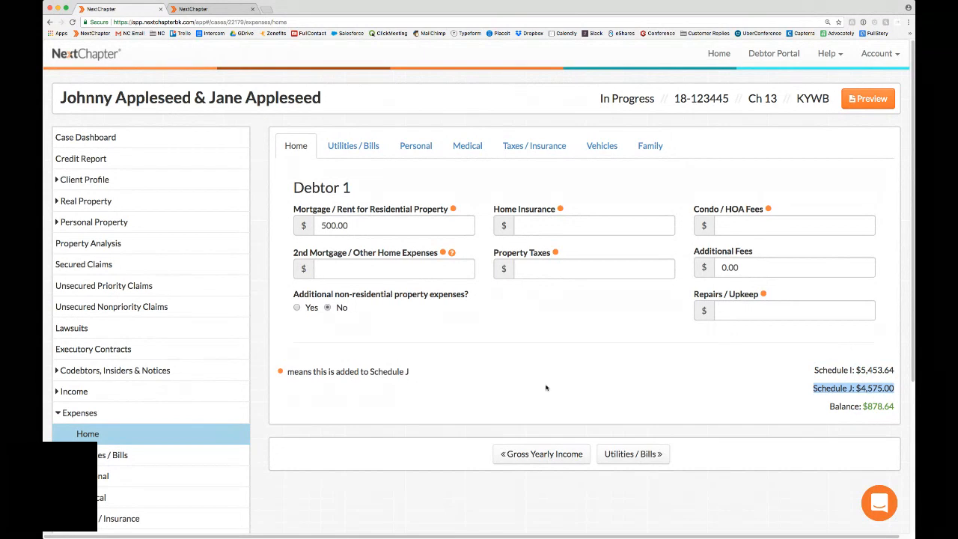
{"action": "left_click", "coordinate": [211, 414]}
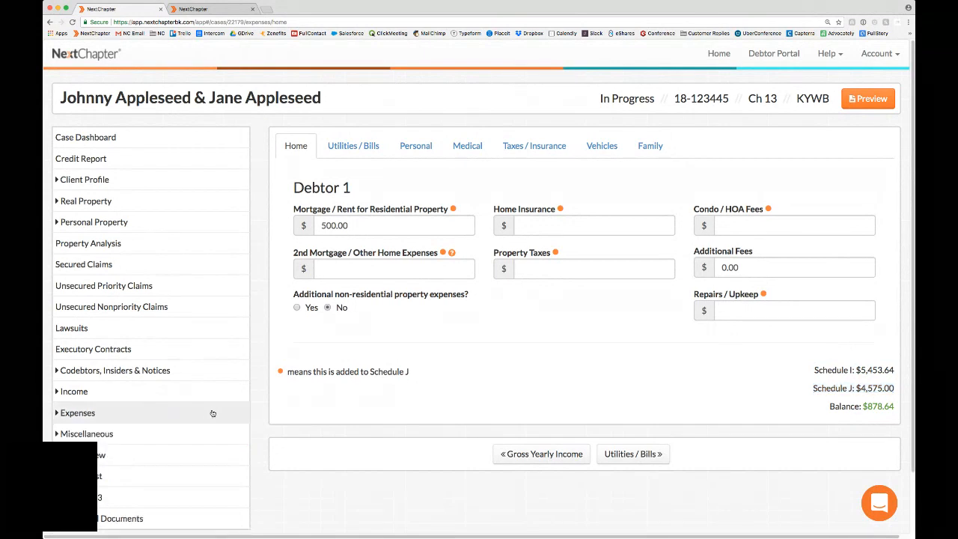
{"action": "scroll", "coordinate": [212, 412], "scroll_direction": "down", "scroll_amount": 2}
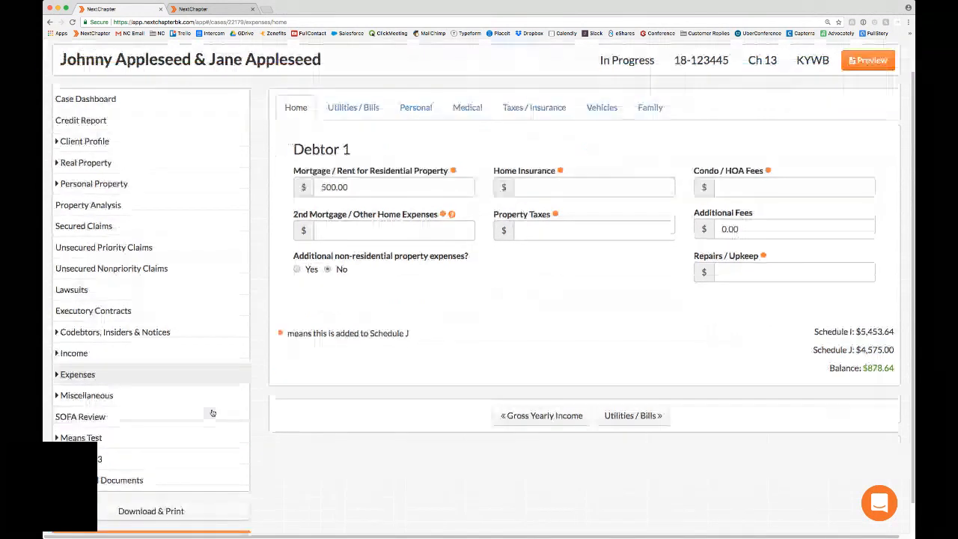
{"action": "scroll", "coordinate": [211, 412], "scroll_direction": "down", "scroll_amount": 1}
{"action": "left_click", "coordinate": [145, 446]}
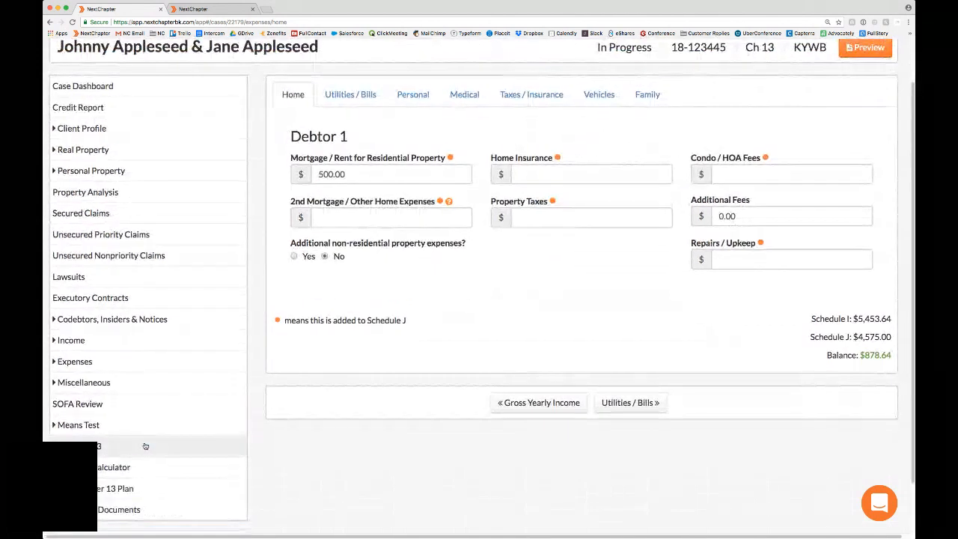
{"action": "left_click", "coordinate": [112, 469]}
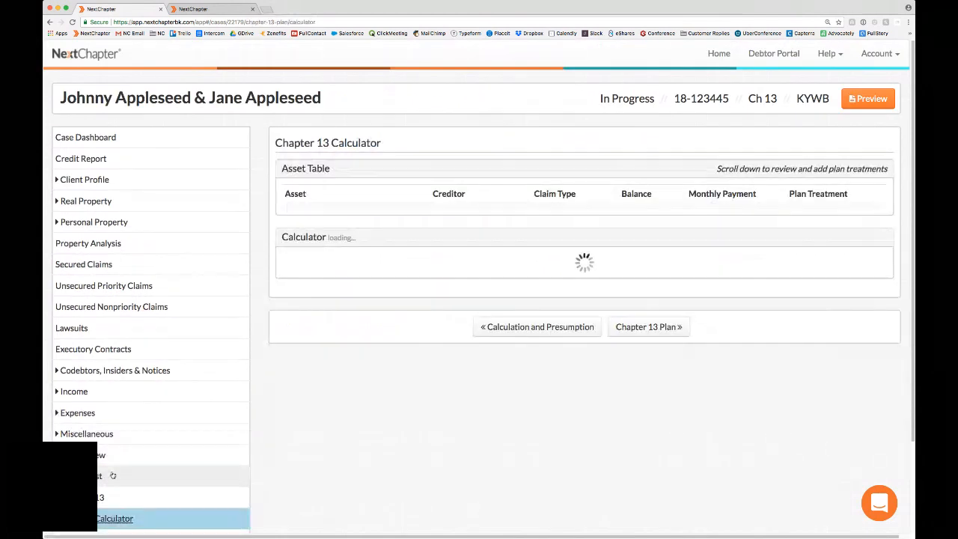
Step: Examine the plan payment needed on Schedule J in the calculator against the current income from Schedule J
{"action": "scroll", "coordinate": [260, 439], "scroll_direction": "down", "scroll_amount": 5}
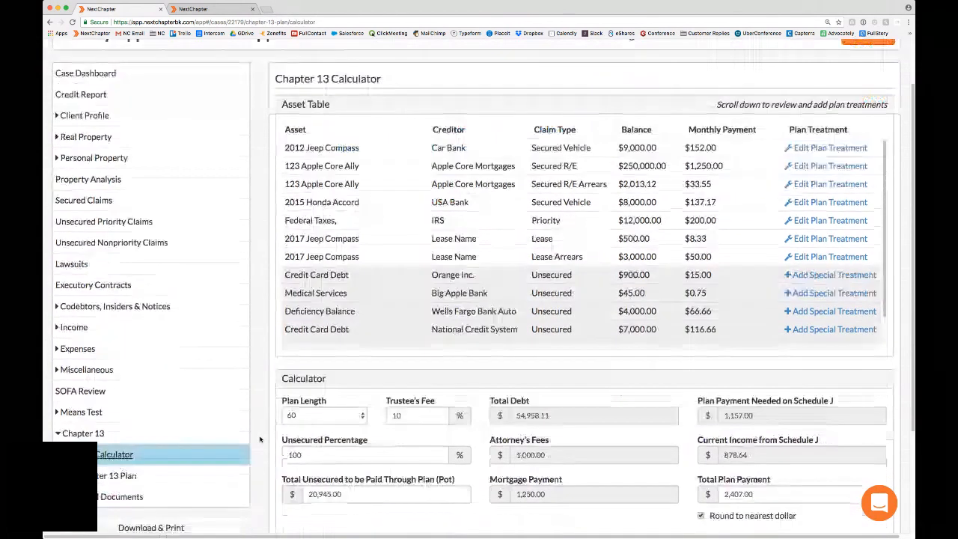
{"action": "scroll", "coordinate": [352, 443], "scroll_direction": "down", "scroll_amount": 3}
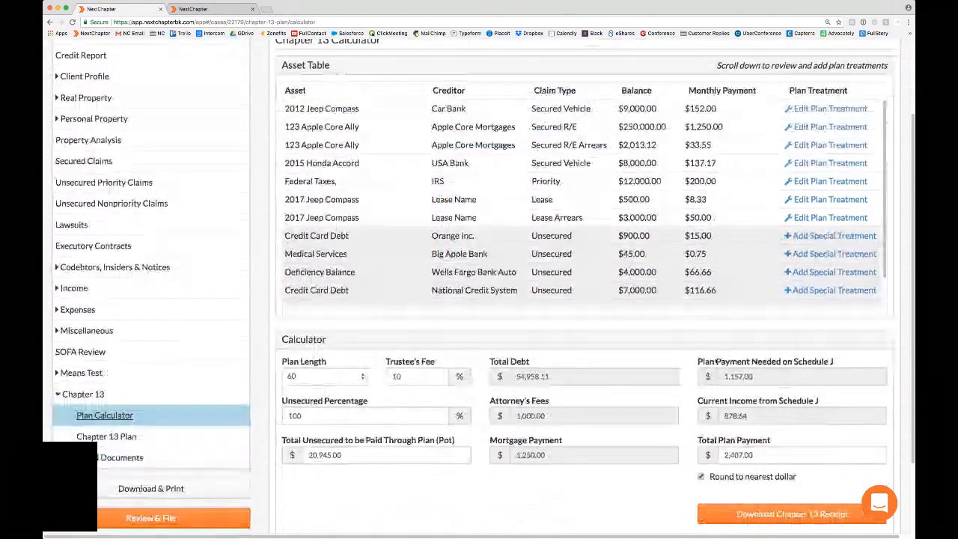
{"action": "left_click_drag", "start_coordinate": [698, 361], "coordinate": [828, 365]}
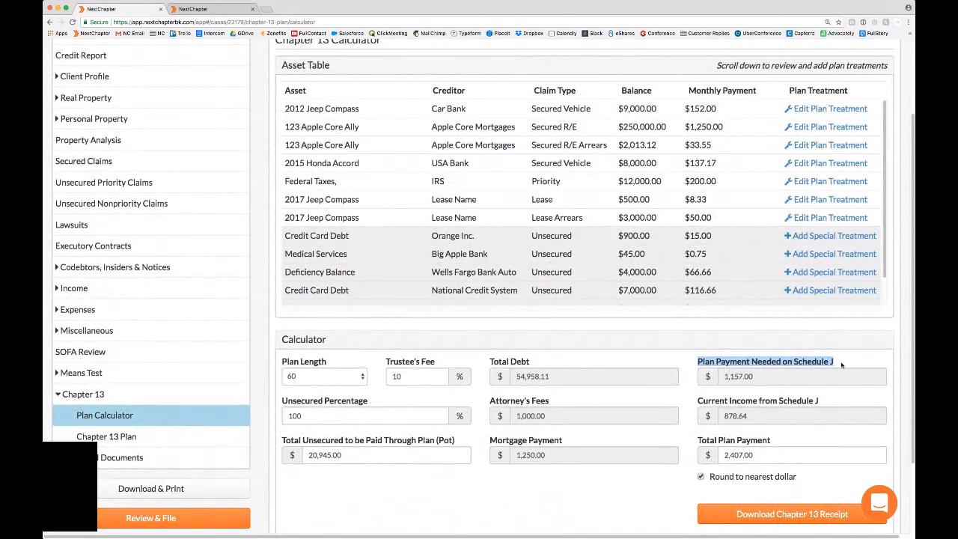
{"action": "left_click", "coordinate": [757, 380]}
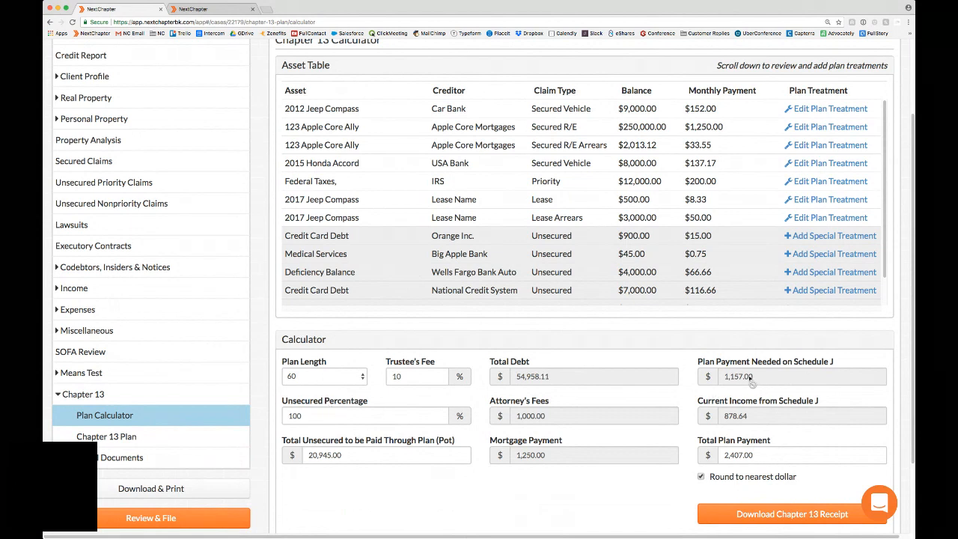
{"action": "left_click_drag", "start_coordinate": [725, 377], "coordinate": [755, 379]}
{"action": "left_click", "coordinate": [757, 378]}
Step: Set the plan treatment of the 123 Apple Core Ally Secured R/E claim to Pay outside the plan and save it
{"action": "scroll", "coordinate": [586, 164], "scroll_direction": "up", "scroll_amount": 1}
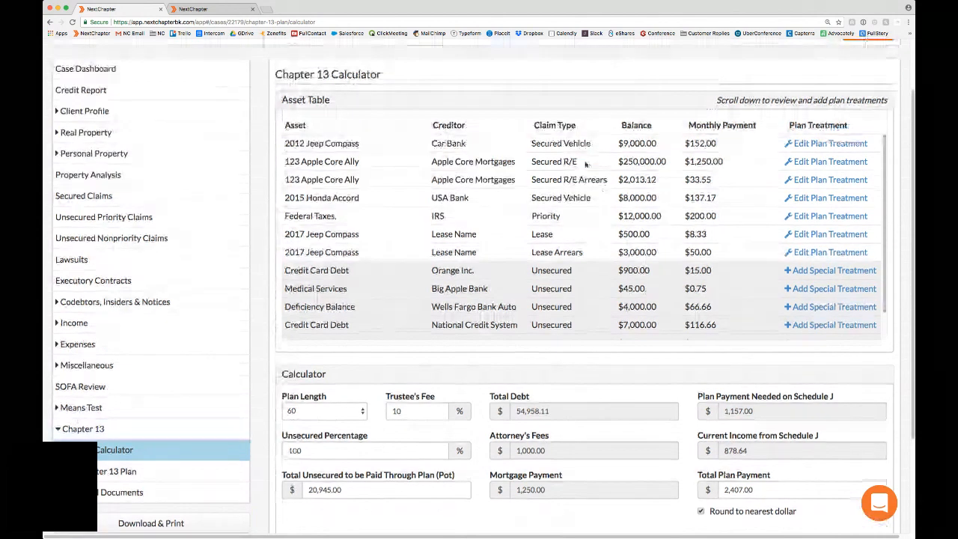
{"action": "left_click", "coordinate": [586, 164]}
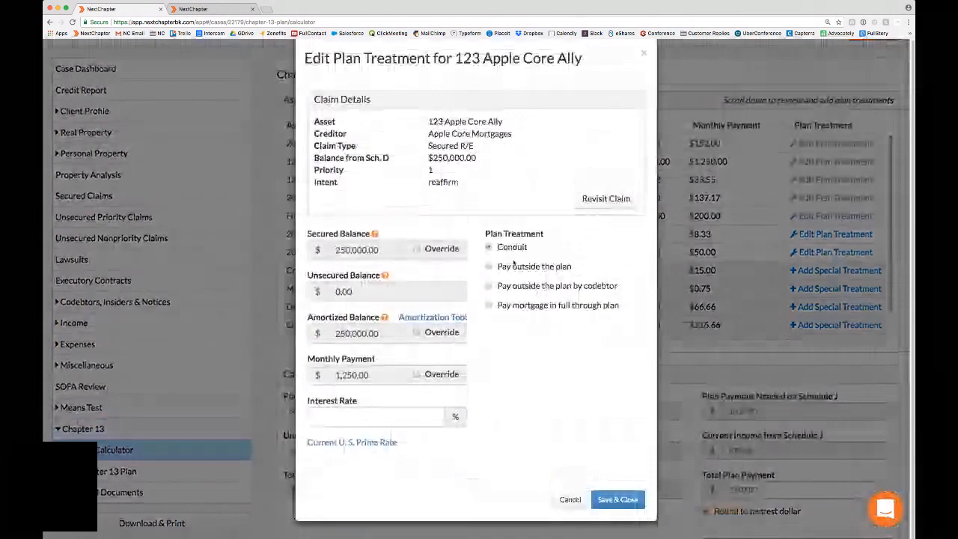
{"action": "left_click", "coordinate": [618, 499]}
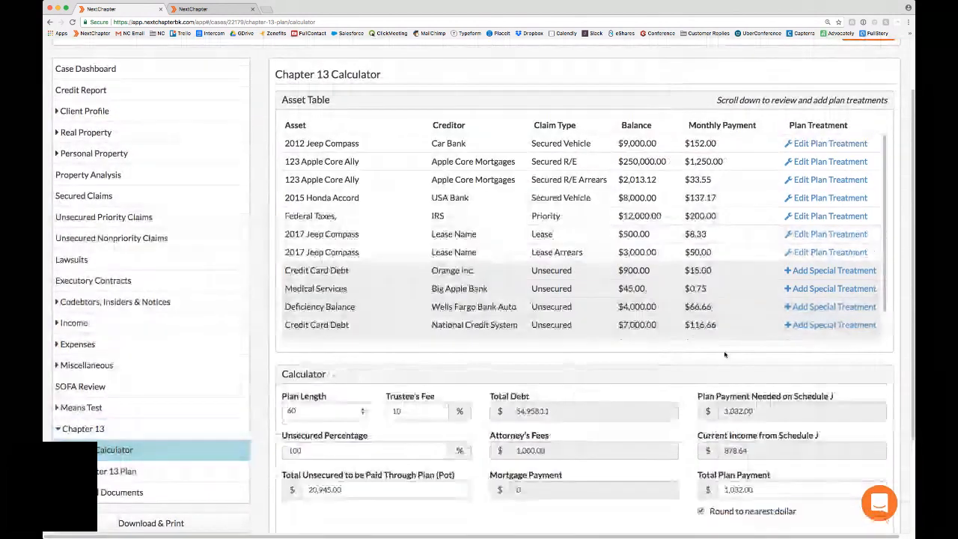
Step: Examine the recalculated plan payment needed on Schedule J, the total plan payment and the unsecured percentage
{"action": "scroll", "coordinate": [725, 354], "scroll_direction": "down", "scroll_amount": 2}
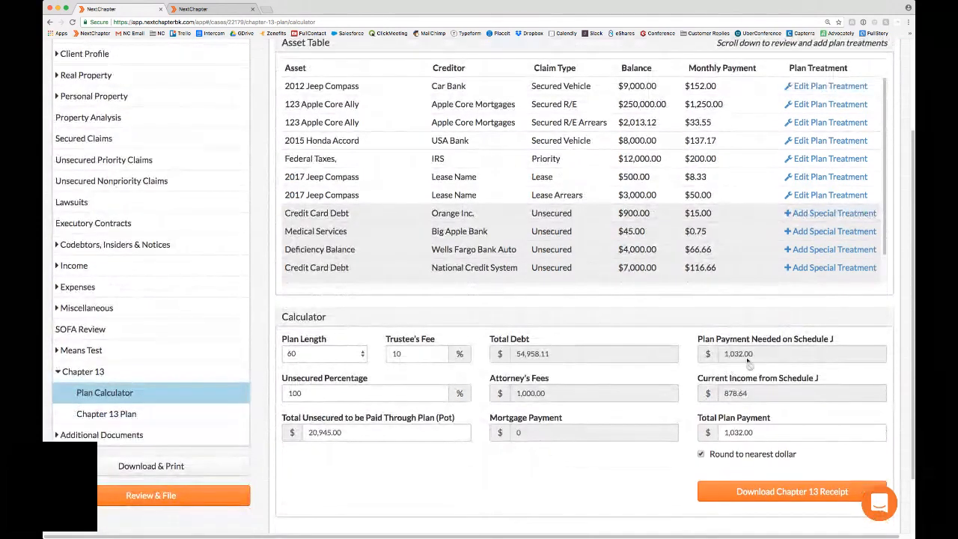
{"action": "left_click_drag", "start_coordinate": [698, 339], "coordinate": [838, 342]}
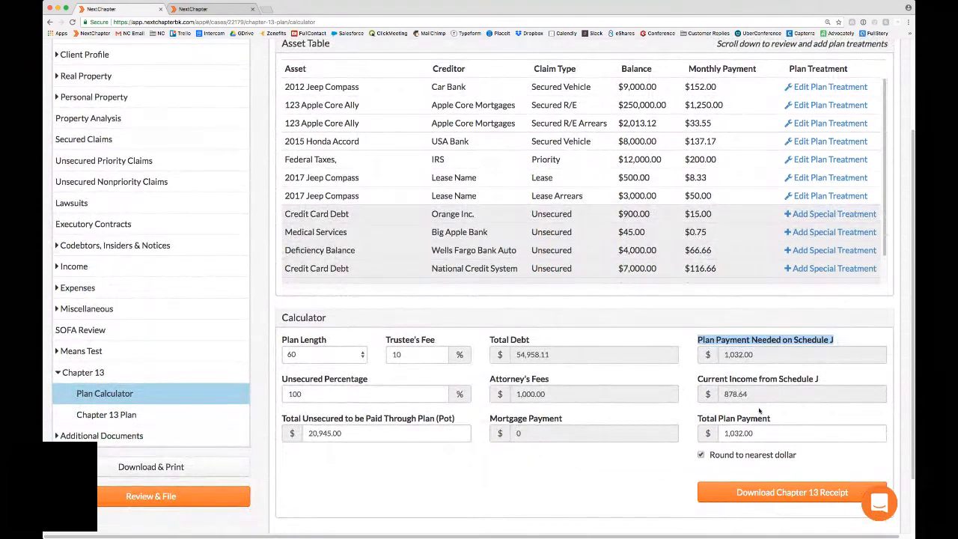
{"action": "left_click_drag", "start_coordinate": [699, 419], "coordinate": [782, 420]}
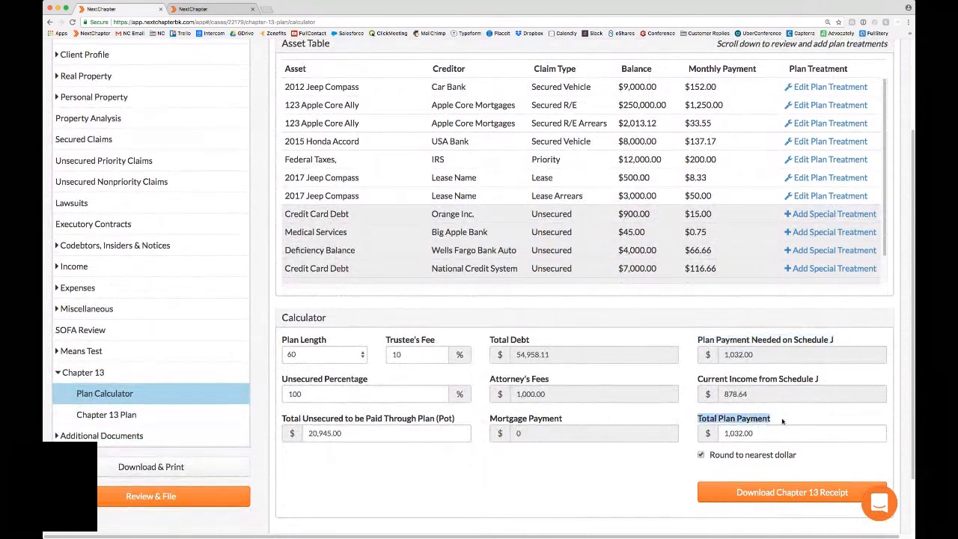
{"action": "left_click", "coordinate": [782, 420]}
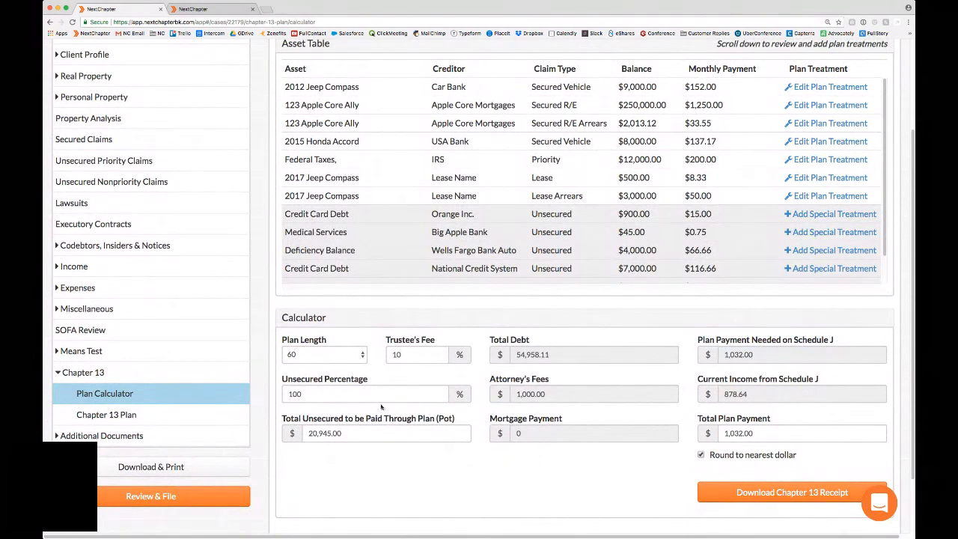
{"action": "left_click", "coordinate": [309, 397]}
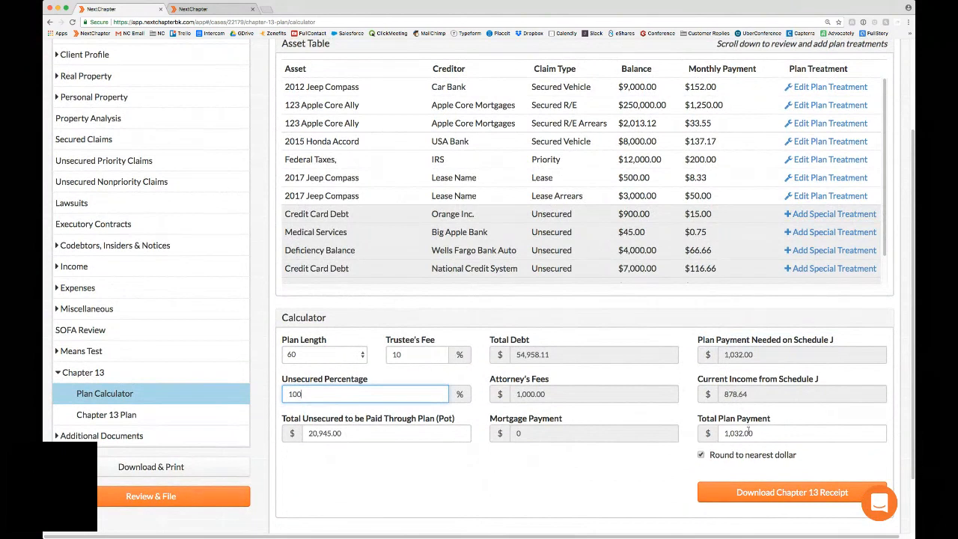
{"action": "left_click", "coordinate": [762, 433]}
{"action": "left_click", "coordinate": [762, 394]}
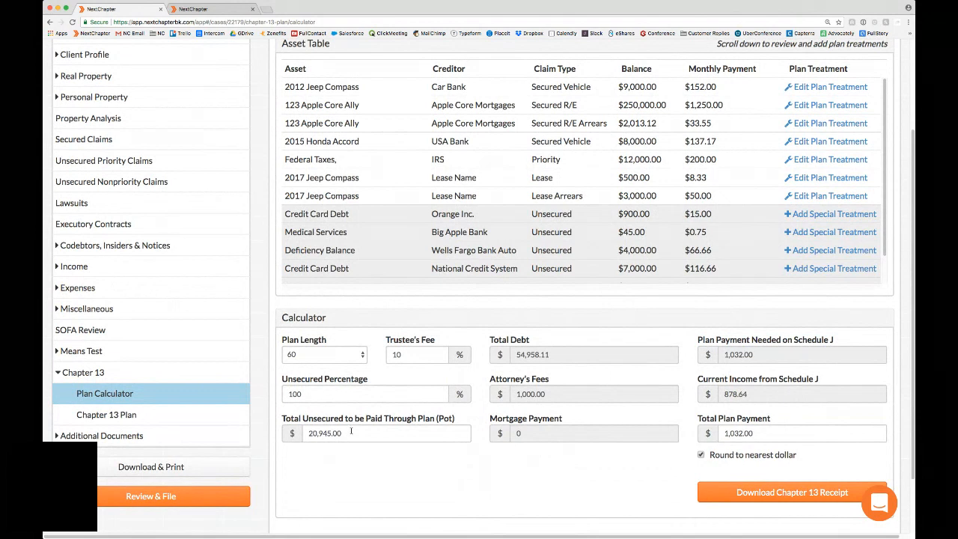
Step: Try a total unsecured amount (pot) of 15,000 in the calculator, followed by an unsecured percentage of 72%
{"action": "left_click", "coordinate": [316, 400]}
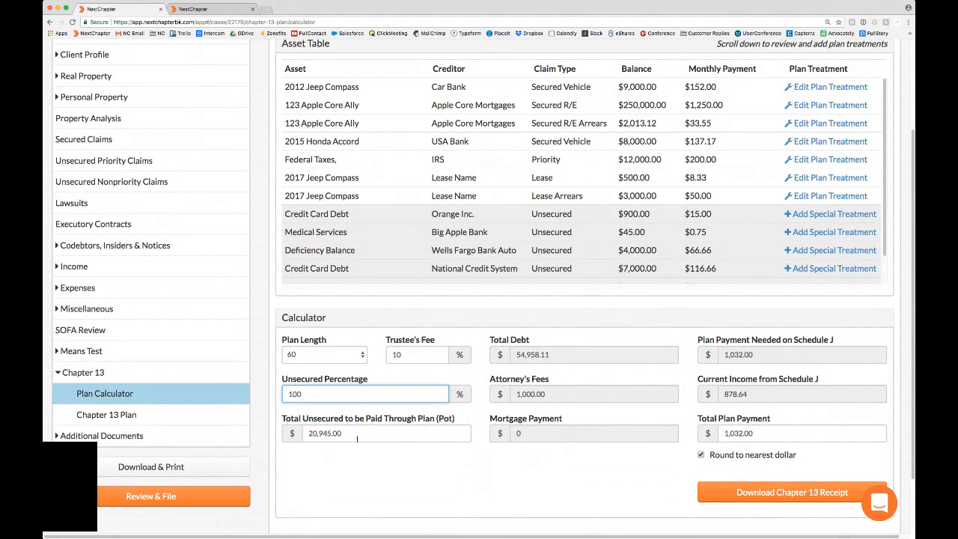
{"action": "left_click", "coordinate": [357, 438]}
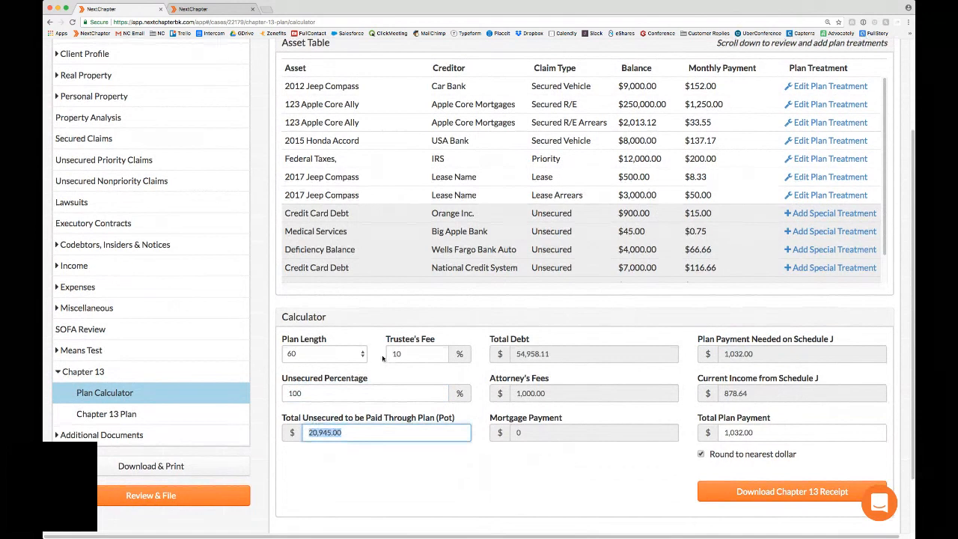
{"action": "type", "text": "150000"}
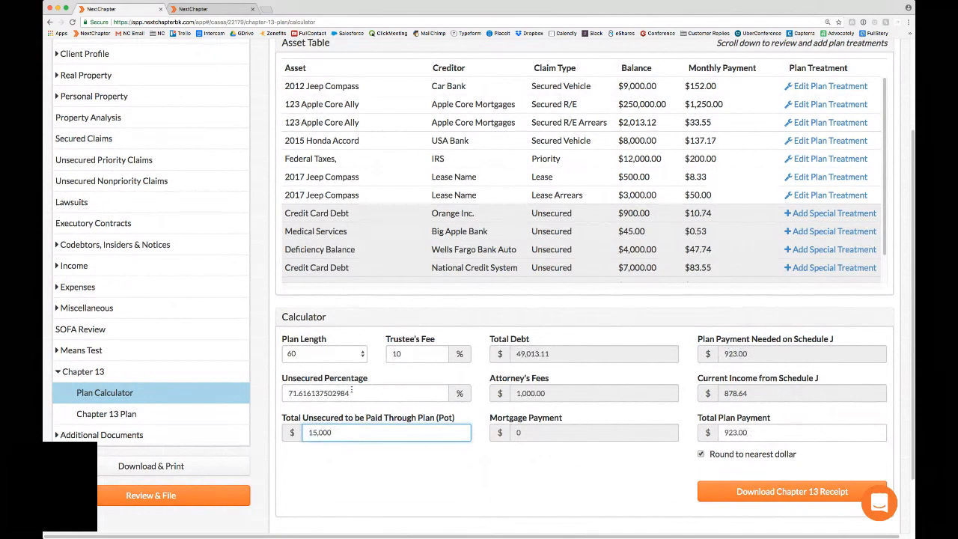
{"action": "left_click_drag", "start_coordinate": [348, 393], "coordinate": [281, 397]}
{"action": "type", "text": "72"}
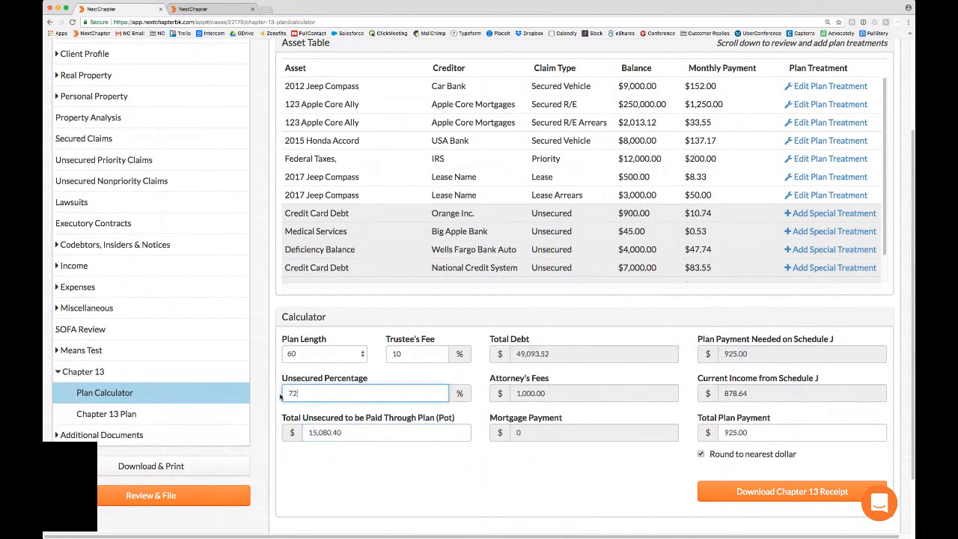
{"action": "left_click", "coordinate": [396, 460]}
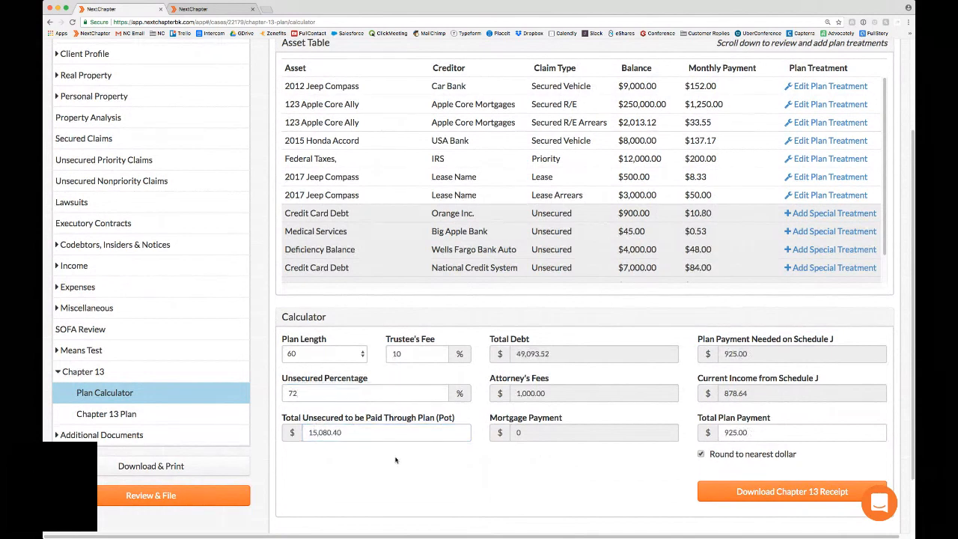
Step: Set the unsecured percentage to 50% and have the total plan payment rounded to the nearest dollar
{"action": "left_click_drag", "start_coordinate": [388, 398], "coordinate": [267, 388]}
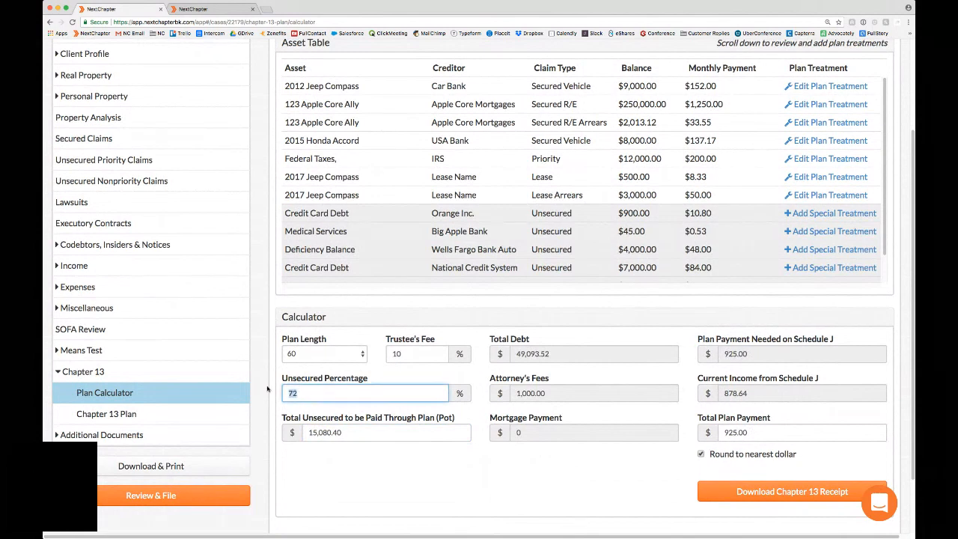
{"action": "type", "text": "50"}
{"action": "left_click", "coordinate": [553, 477]}
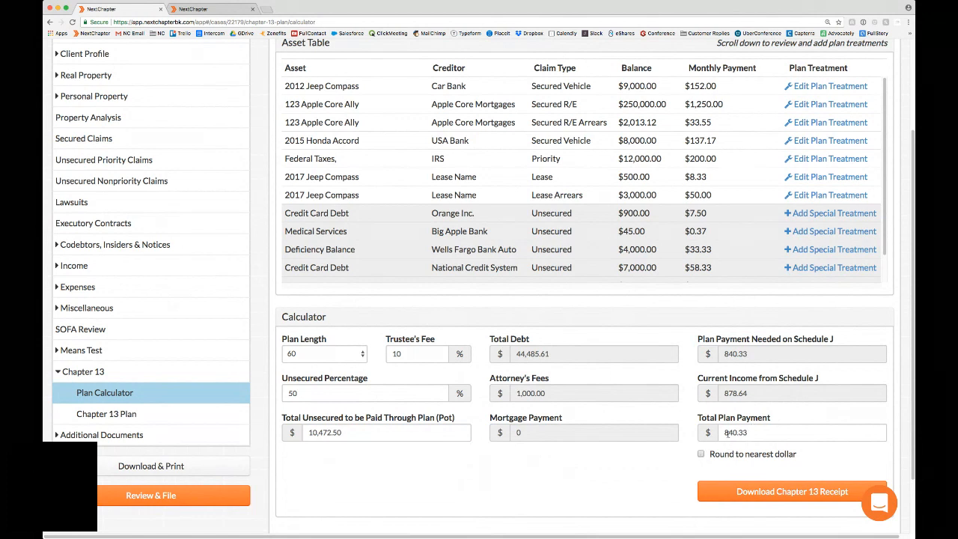
{"action": "left_click", "coordinate": [702, 454]}
Step: Open the Chapter 13 receipt and review its plan summary and secured claims
{"action": "scroll", "coordinate": [499, 385], "scroll_direction": "down", "scroll_amount": 1}
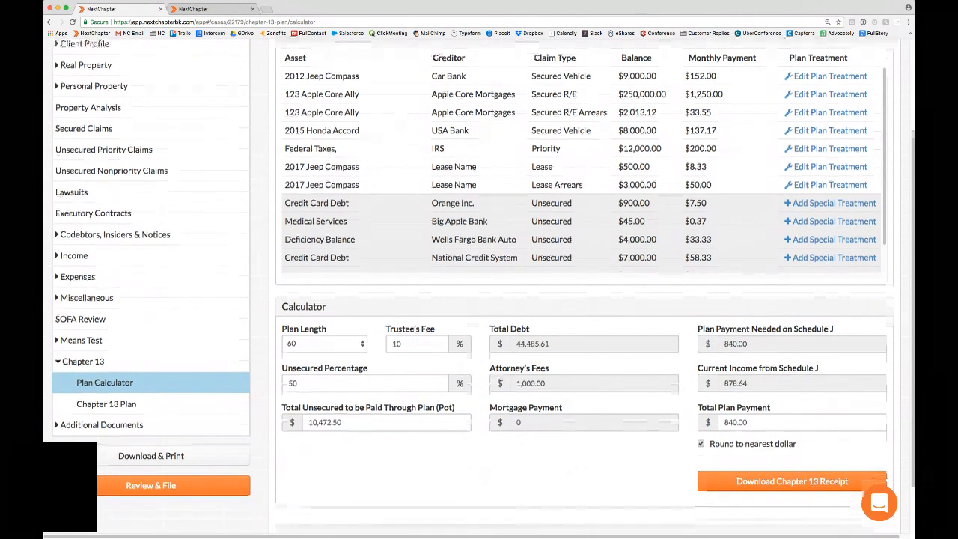
{"action": "scroll", "coordinate": [499, 300], "scroll_direction": "up", "scroll_amount": 3}
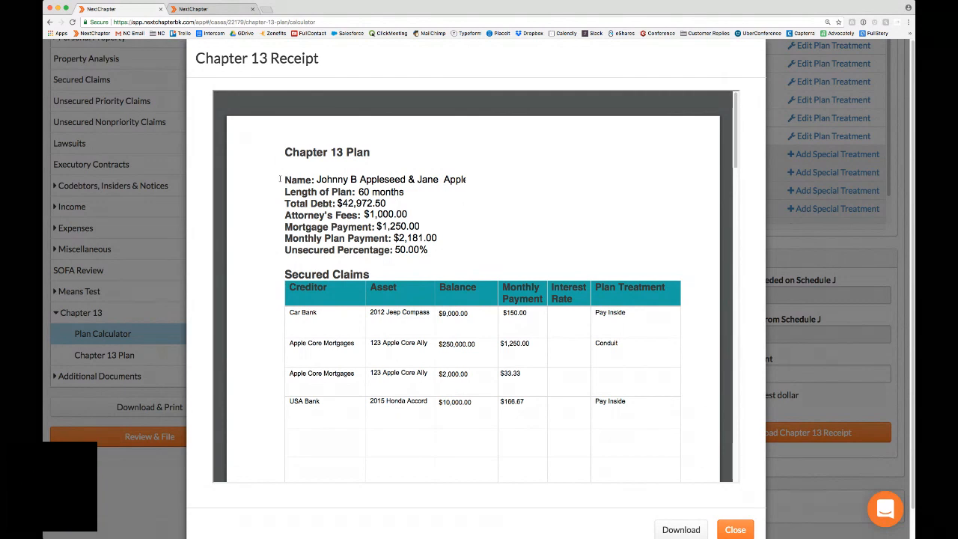
{"action": "left_click_drag", "start_coordinate": [289, 180], "coordinate": [412, 226]}
{"action": "left_click", "coordinate": [413, 226]}
{"action": "scroll", "coordinate": [456, 313], "scroll_direction": "down", "scroll_amount": 1}
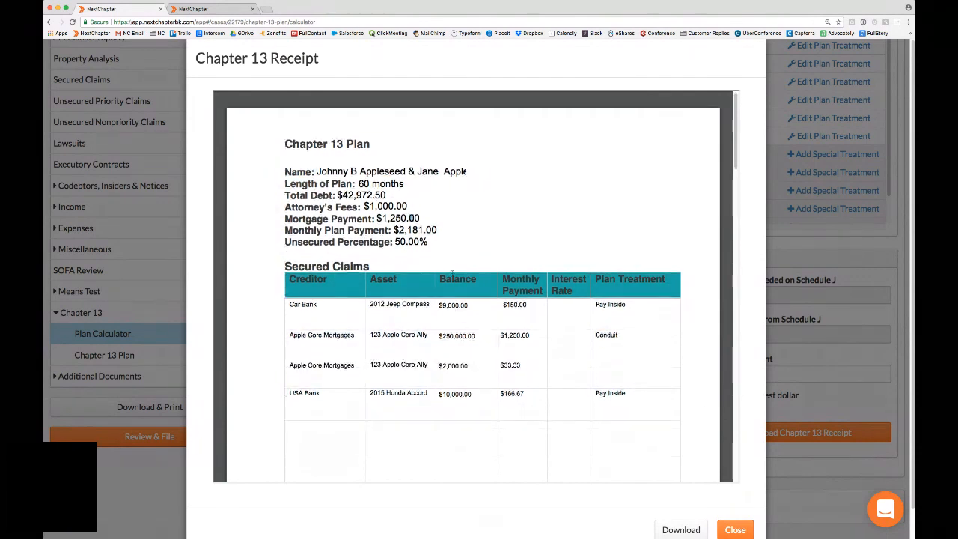
{"action": "scroll", "coordinate": [434, 312], "scroll_direction": "down", "scroll_amount": 1}
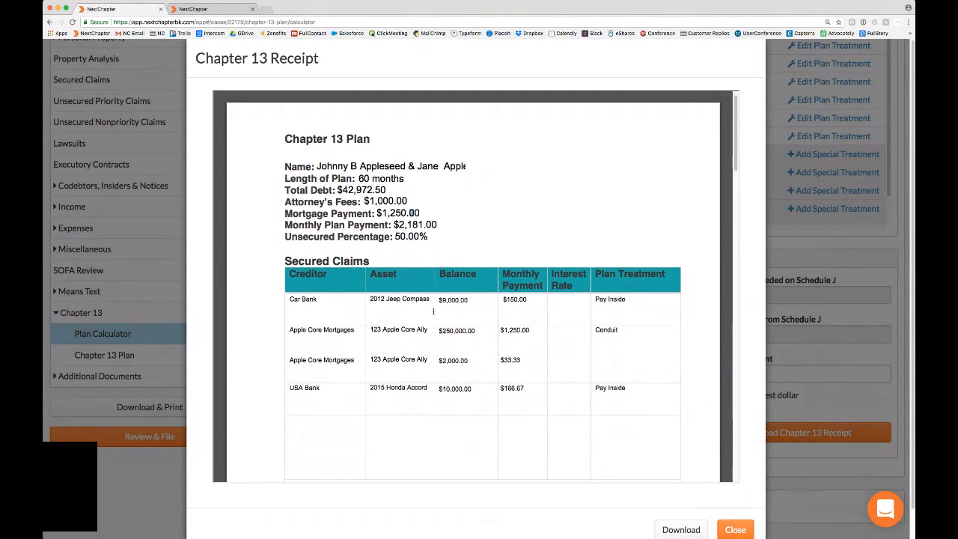
Step: Read through the receipt's priority and unsecured nonpriority claims and the closing note about the proposed plan amount
{"action": "scroll", "coordinate": [433, 311], "scroll_direction": "down", "scroll_amount": 10}
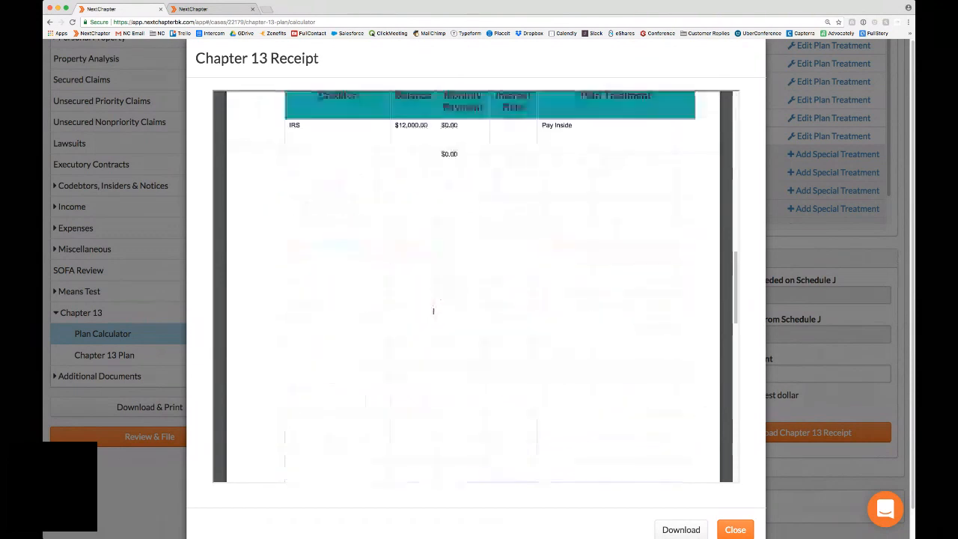
{"action": "scroll", "coordinate": [434, 311], "scroll_direction": "down", "scroll_amount": 3}
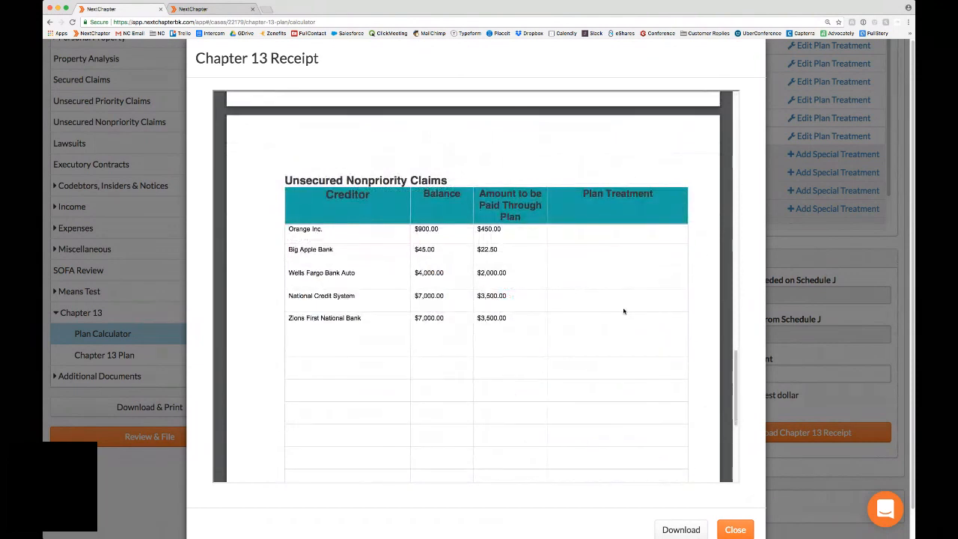
{"action": "scroll", "coordinate": [623, 310], "scroll_direction": "down", "scroll_amount": 5}
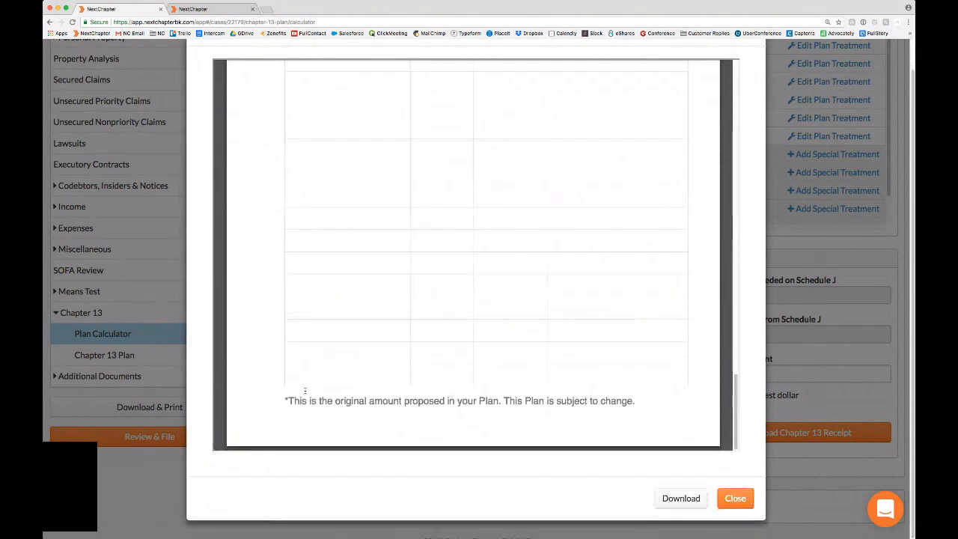
{"action": "left_click_drag", "start_coordinate": [284, 398], "coordinate": [640, 396]}
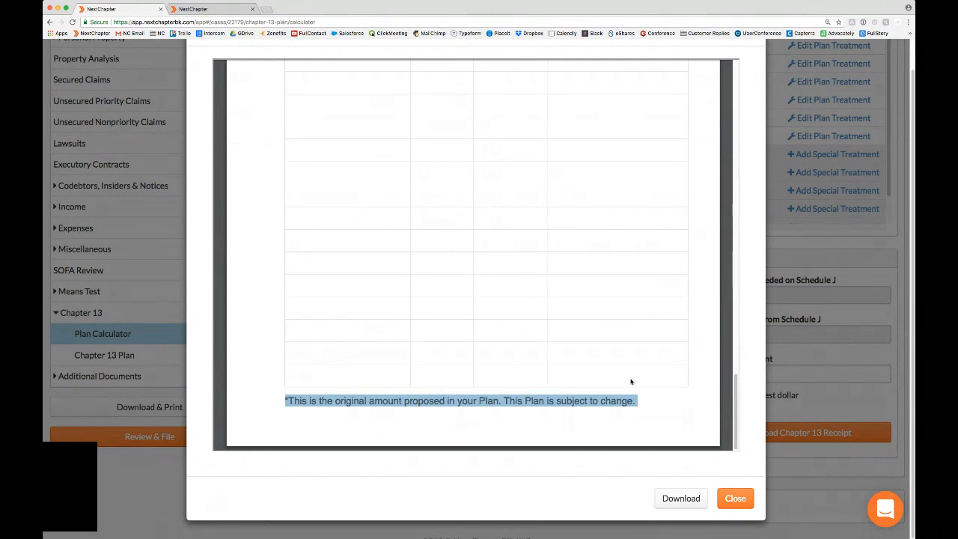
{"action": "left_click", "coordinate": [631, 381]}
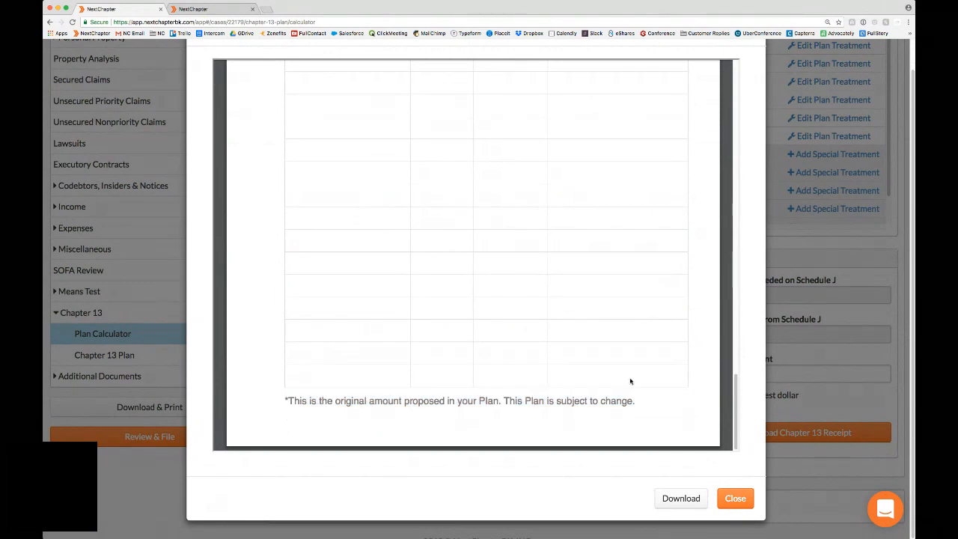
{"action": "scroll", "coordinate": [630, 382], "scroll_direction": "up", "scroll_amount": 15}
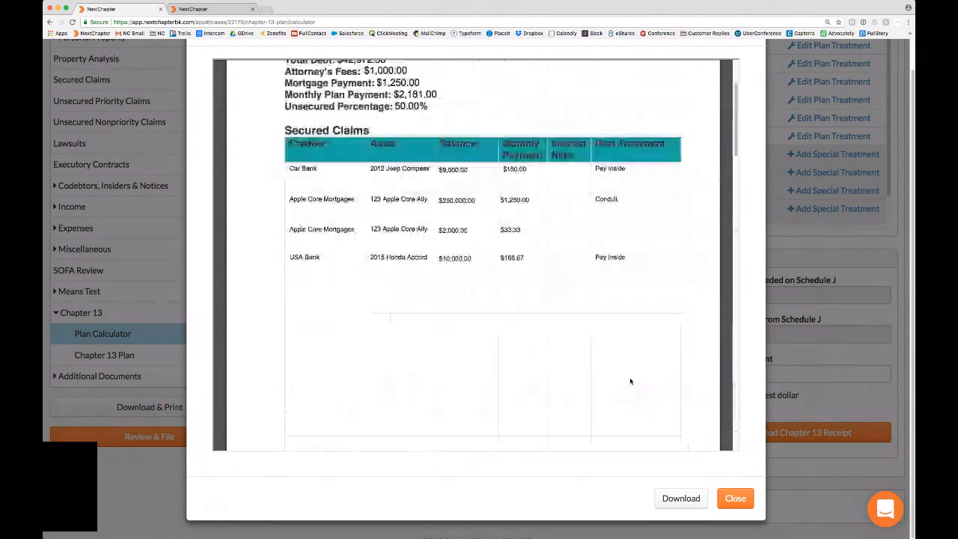
Step: Close the Chapter 13 receipt and return to the Plan Calculator's asset table
{"action": "scroll", "coordinate": [630, 381], "scroll_direction": "up", "scroll_amount": 4}
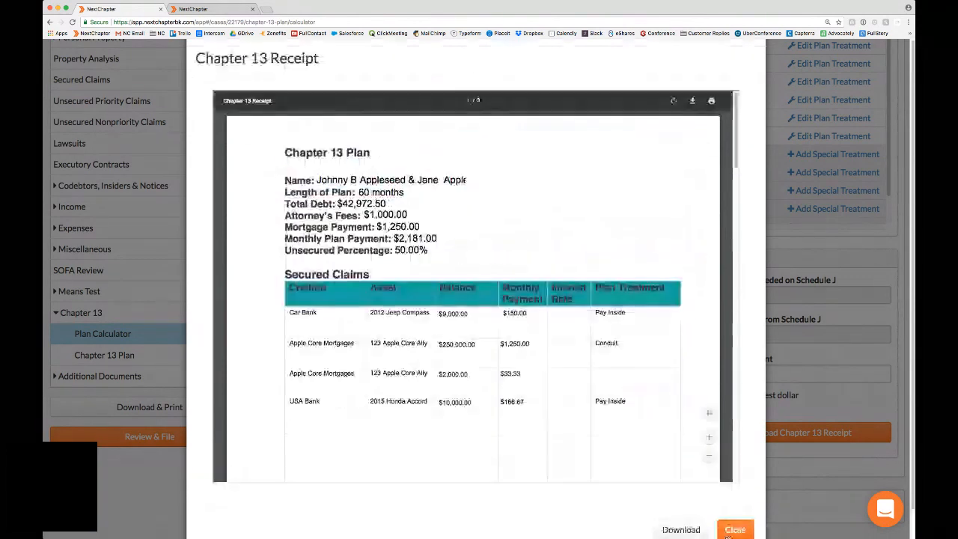
{"action": "left_click", "coordinate": [735, 529]}
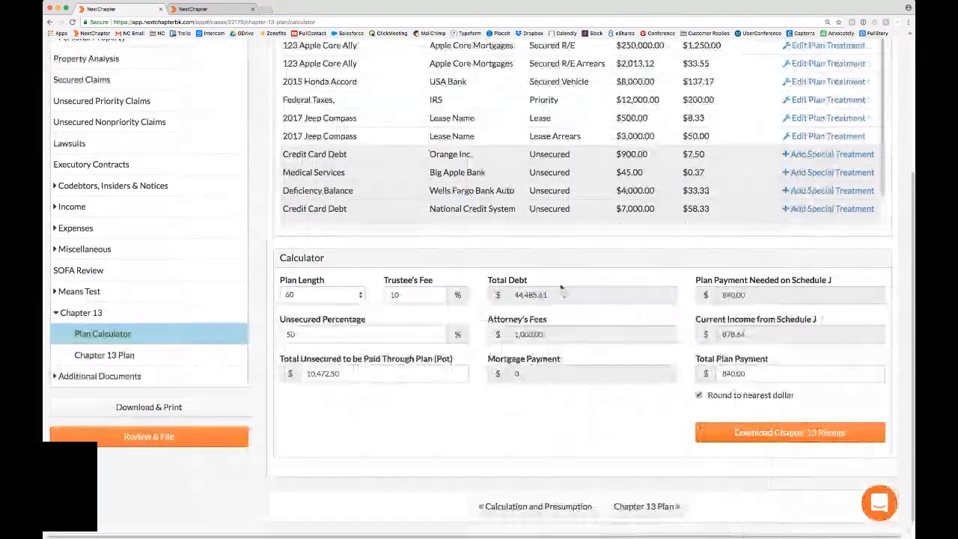
{"action": "scroll", "coordinate": [489, 241], "scroll_direction": "up", "scroll_amount": 1}
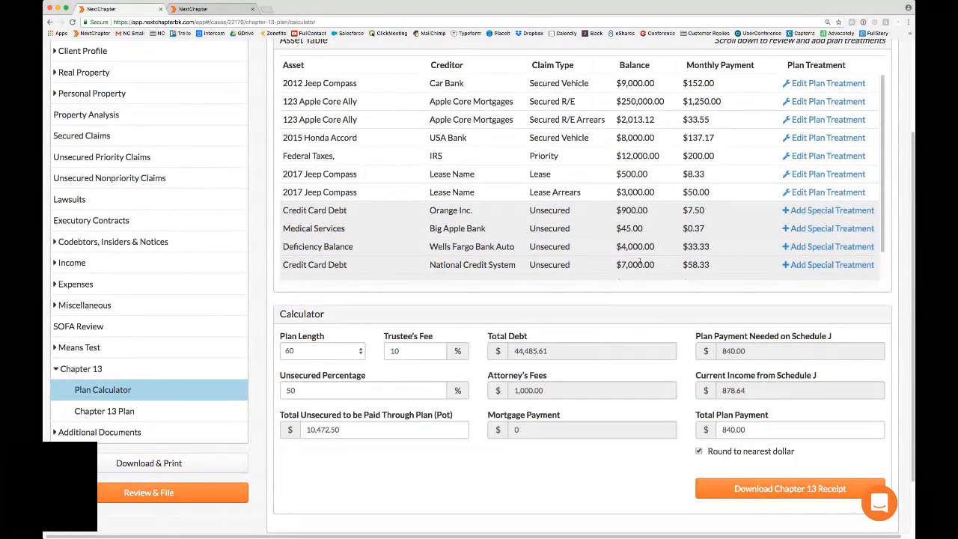
Step: Try the long-term claim treatments in a special treatment for the unsecured Zions First National Bank credit card debt
{"action": "scroll", "coordinate": [823, 268], "scroll_direction": "down", "scroll_amount": 2}
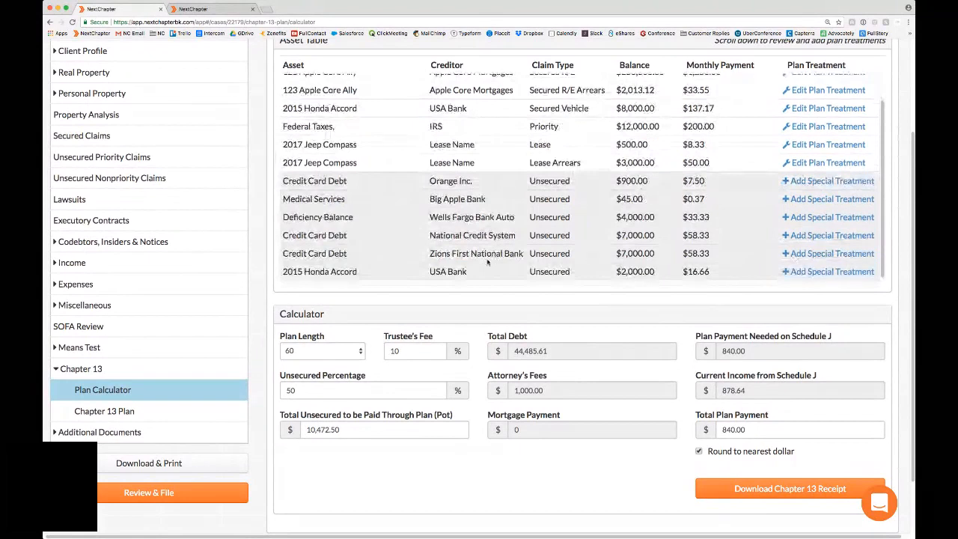
{"action": "left_click", "coordinate": [817, 254]}
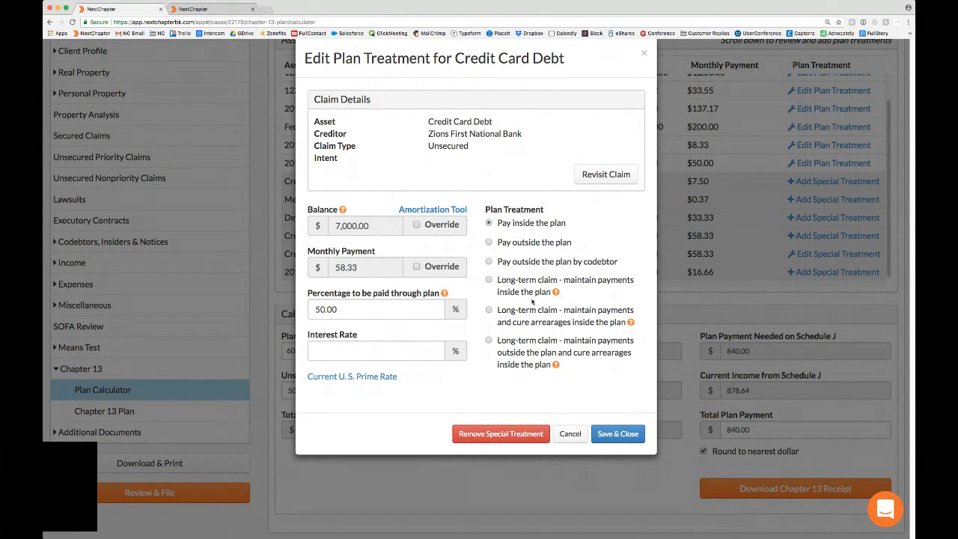
{"action": "mouse_move", "coordinate": [556, 297]}
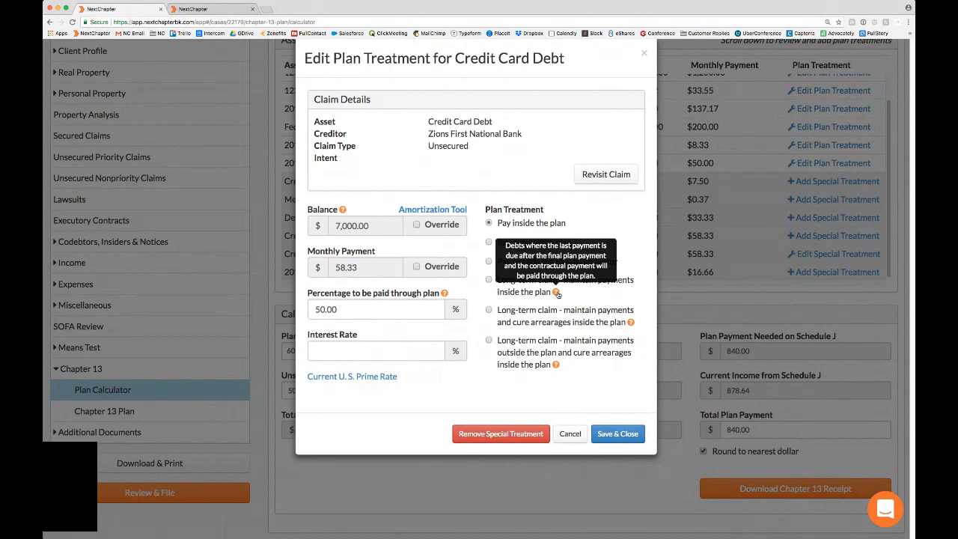
{"action": "left_click", "coordinate": [488, 280]}
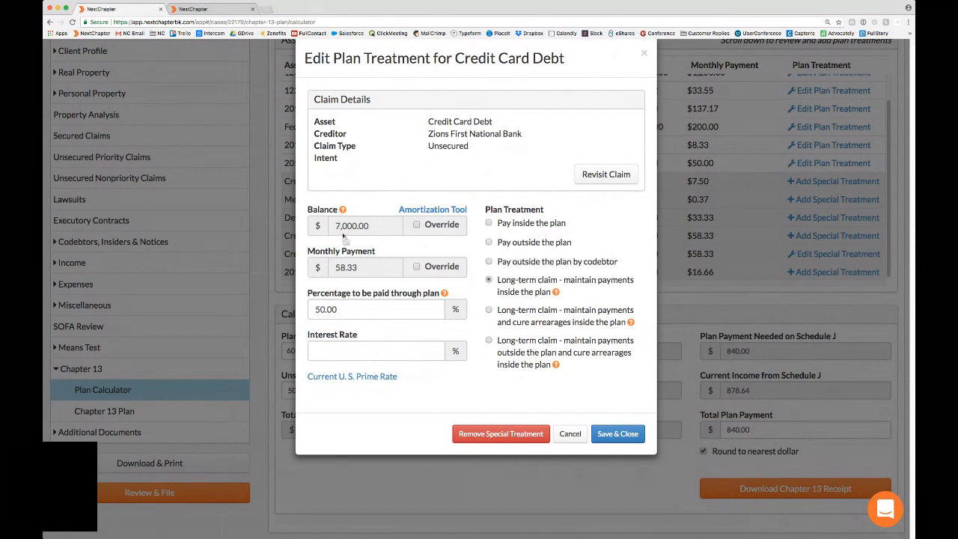
{"action": "left_click_drag", "start_coordinate": [362, 267], "coordinate": [337, 270]}
{"action": "left_click", "coordinate": [488, 310]}
{"action": "left_click", "coordinate": [489, 340]}
{"action": "left_click_drag", "start_coordinate": [498, 353], "coordinate": [549, 366]}
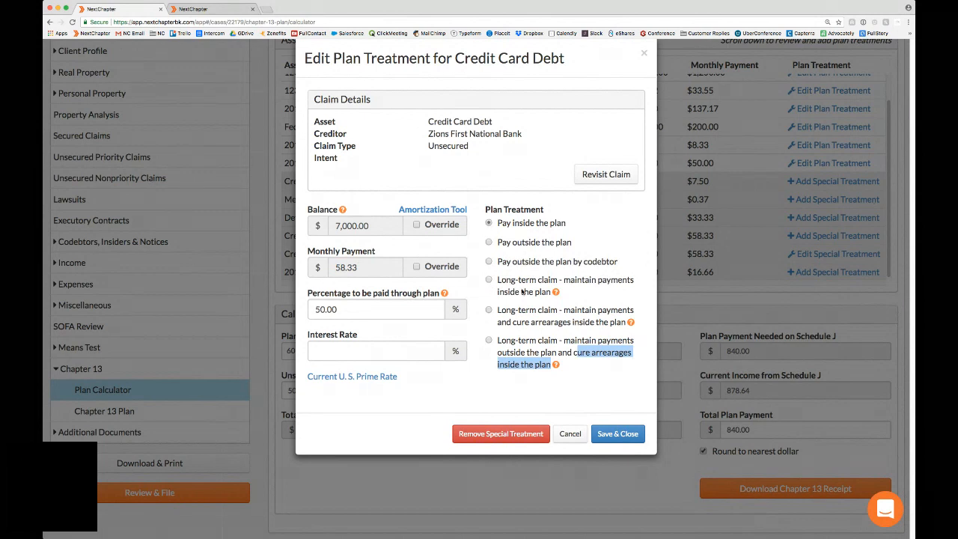
{"action": "left_click", "coordinate": [526, 356]}
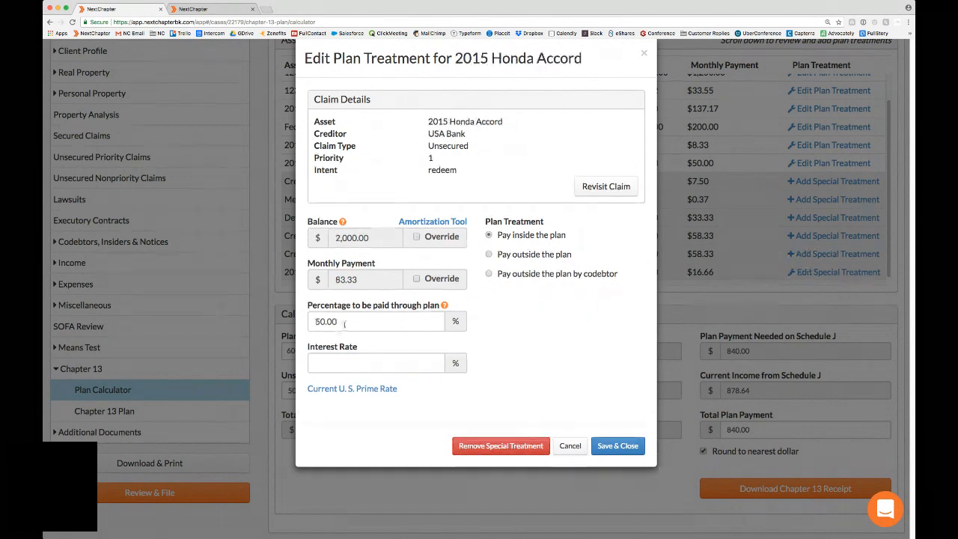
Step: Try a special treatment paying 100% of USA Bank's unsecured 2015 Honda Accord claim through the plan
{"action": "left_click_drag", "start_coordinate": [344, 321], "coordinate": [279, 320]}
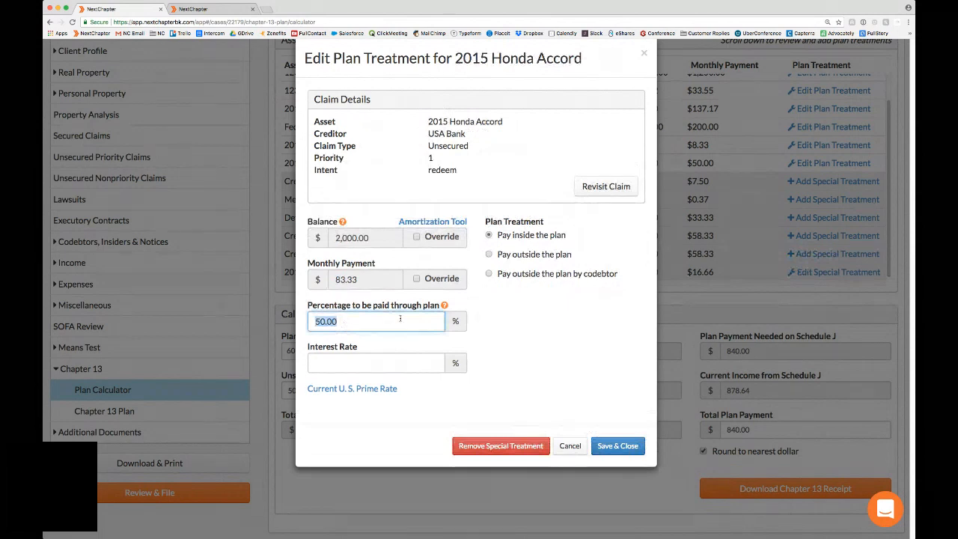
{"action": "type", "text": "100"}
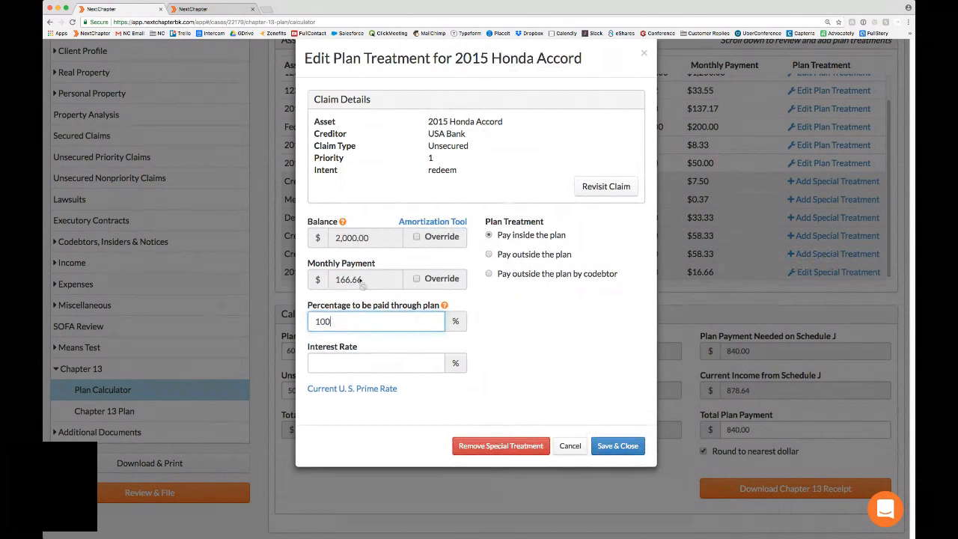
{"action": "left_click", "coordinate": [611, 445]}
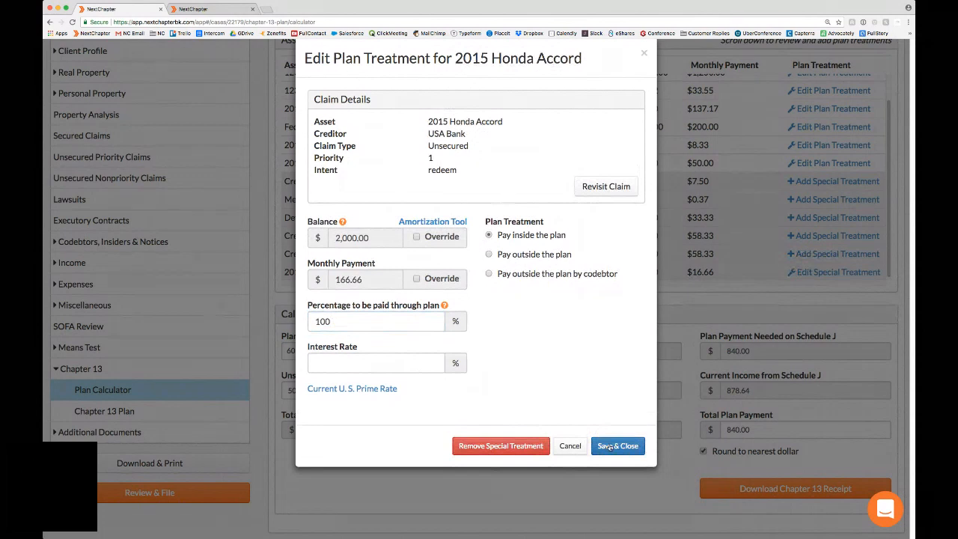
{"action": "left_click", "coordinate": [609, 446]}
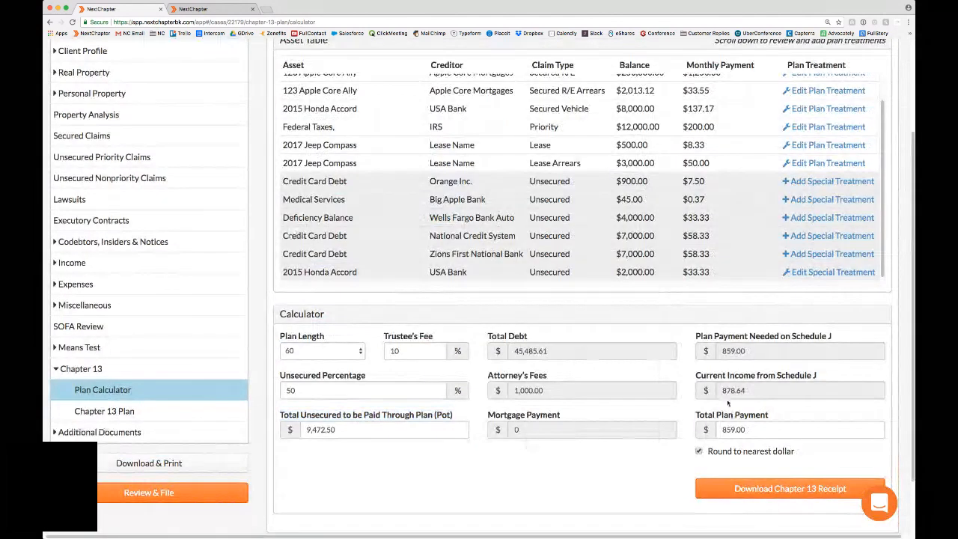
{"action": "scroll", "coordinate": [808, 275], "scroll_direction": "up", "scroll_amount": 1}
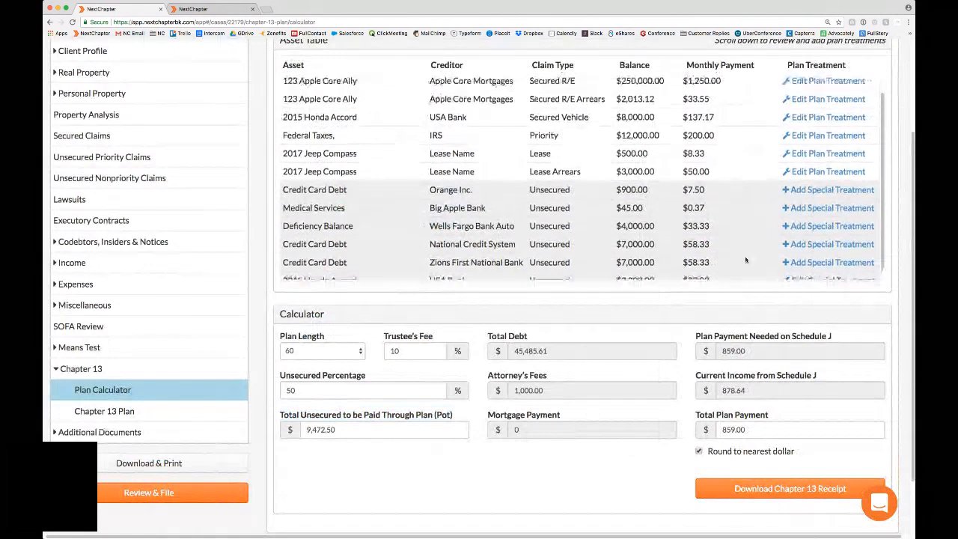
{"action": "scroll", "coordinate": [746, 260], "scroll_direction": "down", "scroll_amount": 1}
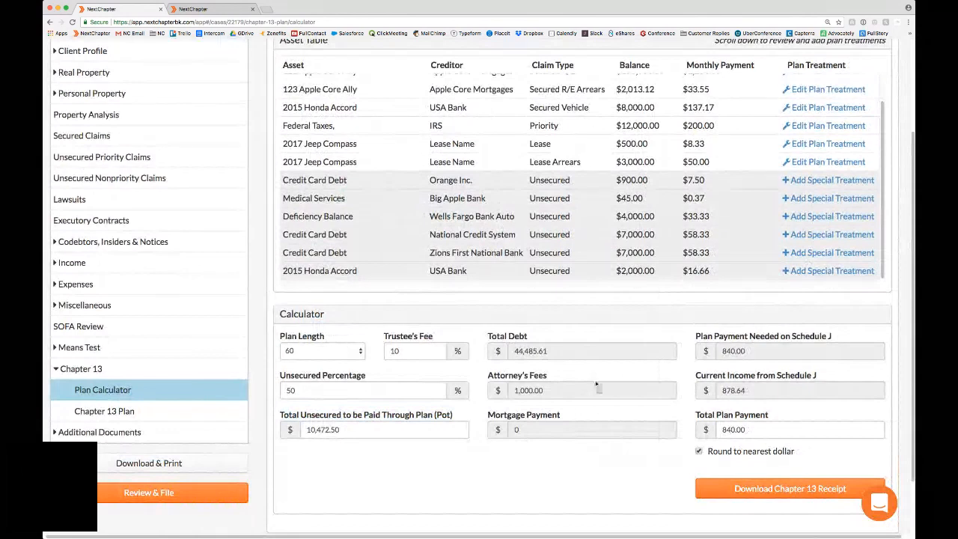
Step: Go to the Chapter 13 Plan section, open "Original Plan - 5/25/18" in the editor and save it
{"action": "left_click", "coordinate": [105, 411]}
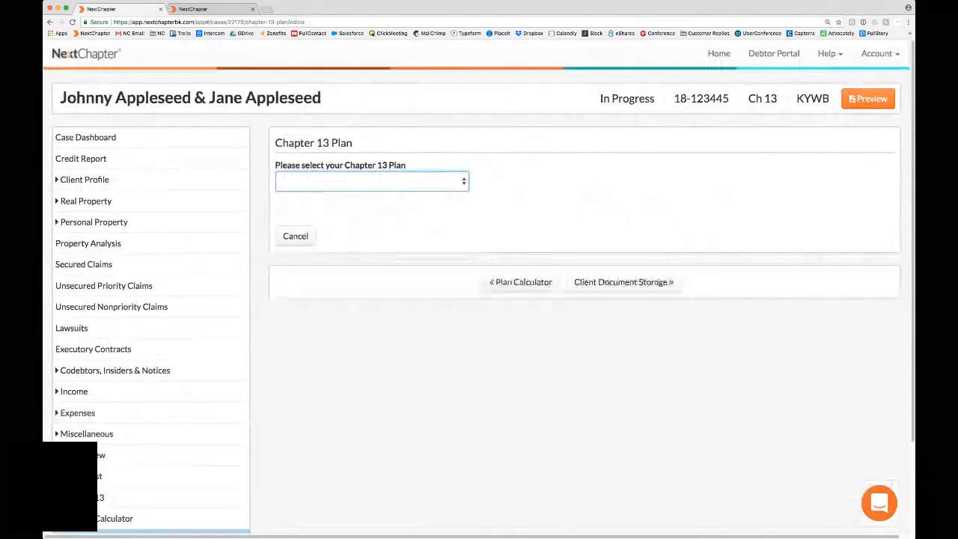
{"action": "left_click", "coordinate": [303, 237]}
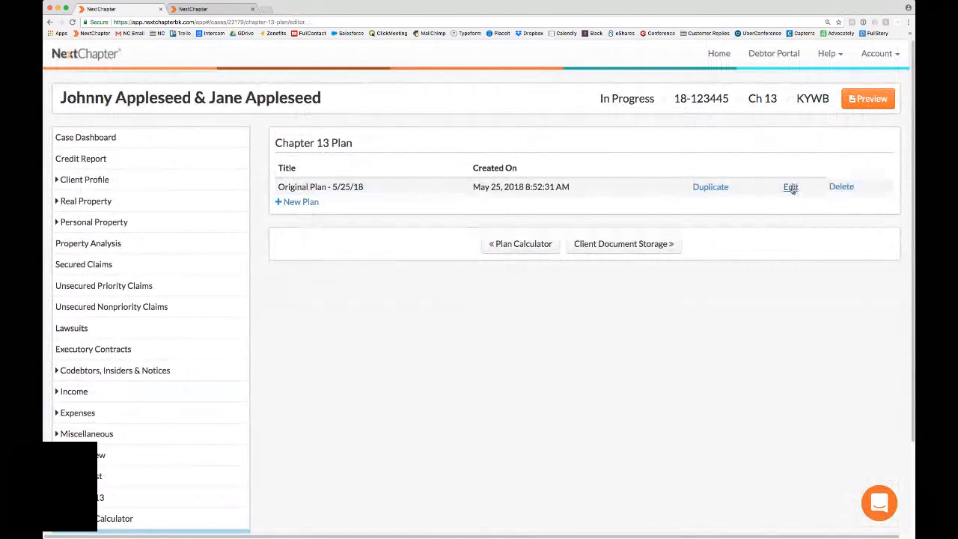
{"action": "left_click", "coordinate": [791, 187]}
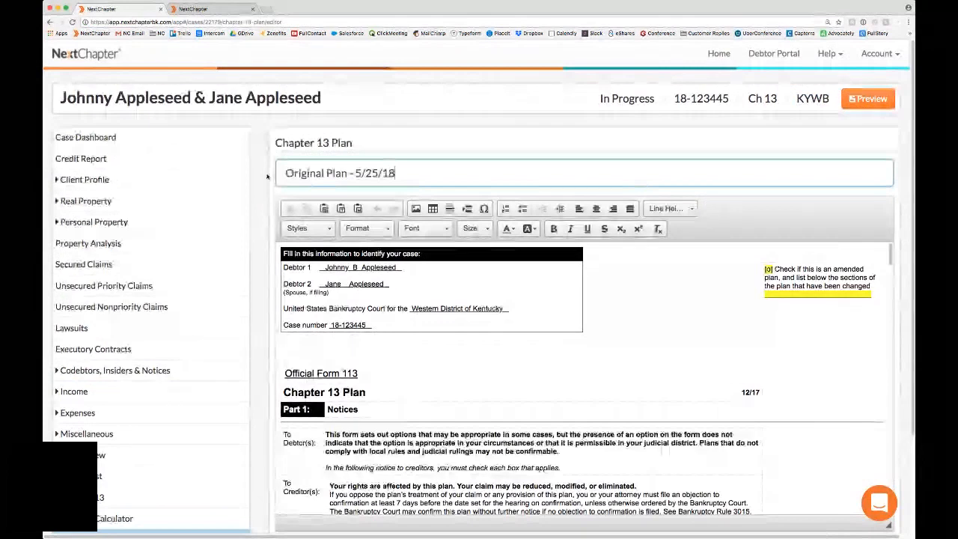
{"action": "scroll", "coordinate": [884, 447], "scroll_direction": "down", "scroll_amount": 3}
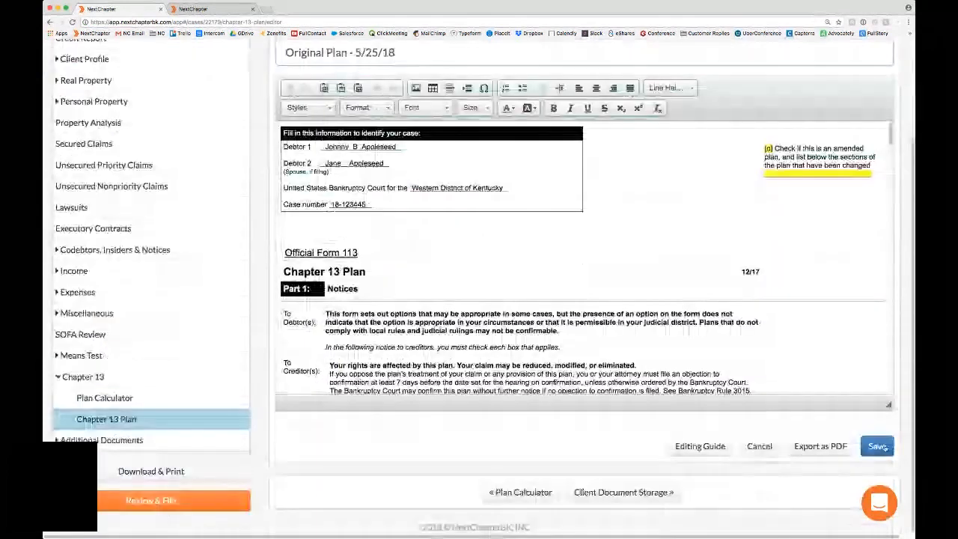
{"action": "left_click", "coordinate": [877, 446]}
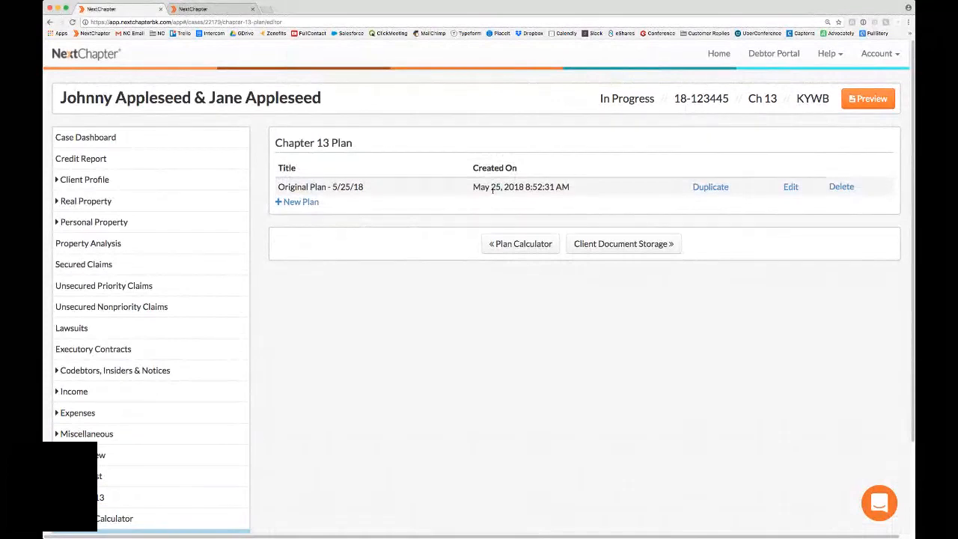
Step: Duplicate "Original Plan - 5/25/18" in the list of Chapter 13 plans
{"action": "left_click", "coordinate": [716, 190]}
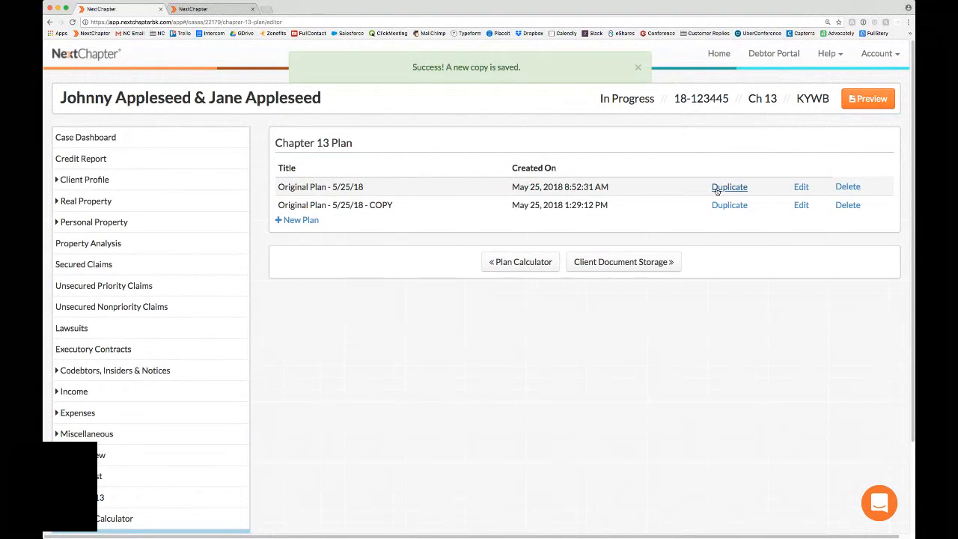
{"action": "left_click_drag", "start_coordinate": [368, 205], "coordinate": [394, 206]}
{"action": "left_click", "coordinate": [406, 208]}
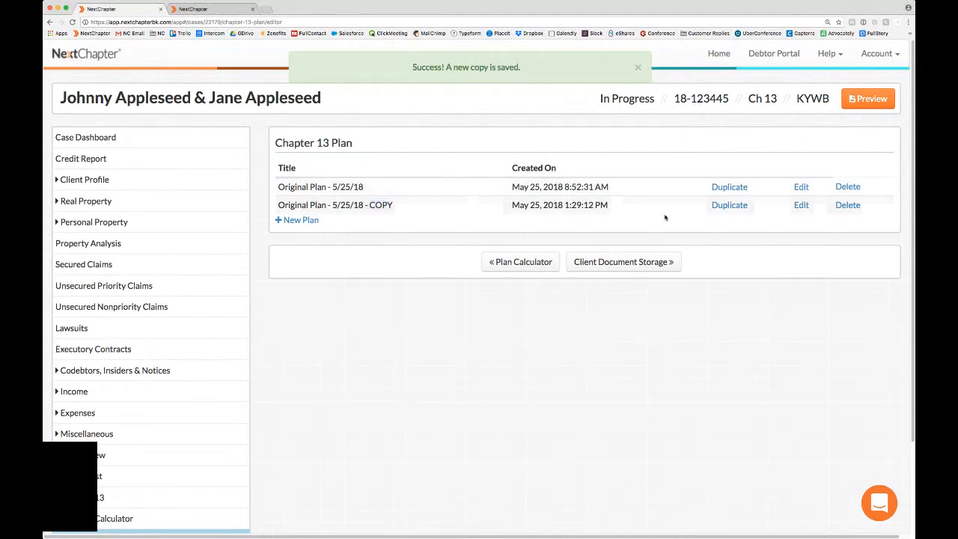
Step: Open the duplicated plan for editing and change its title to "Amended Plan - 6/25/18"
{"action": "left_click", "coordinate": [801, 205]}
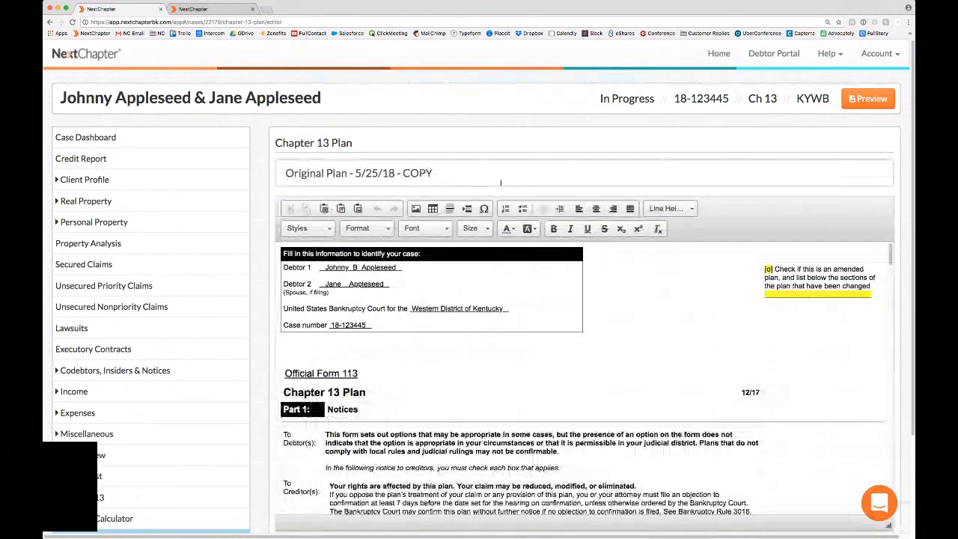
{"action": "double_click", "coordinate": [427, 173]}
{"action": "key", "text": "BackSpace"}
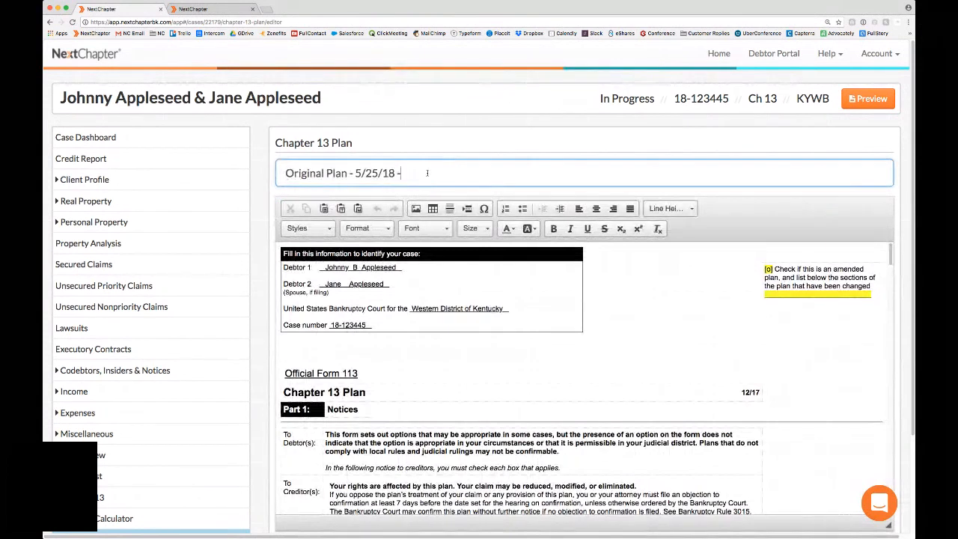
{"action": "type", "text": "="}
{"action": "key", "text": "BackSpace"}
{"action": "left_click", "coordinate": [360, 172]}
{"action": "key", "text": "BackSpace"}
{"action": "type", "text": "6"}
{"action": "double_click", "coordinate": [317, 173]}
{"action": "type", "text": "Amended"}
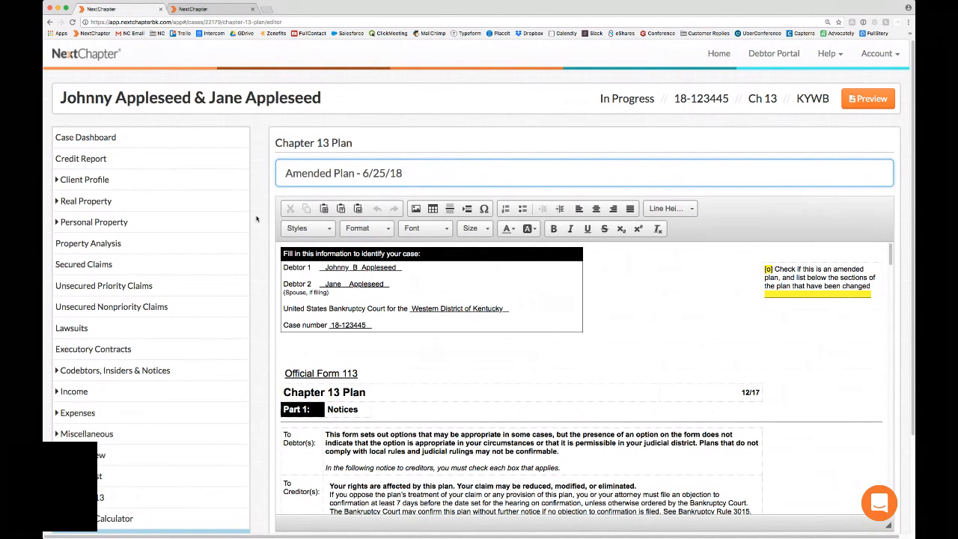
Step: Try entering "Directly" in the Chapter 13 Plan heading row of the document and delete it again
{"action": "scroll", "coordinate": [299, 159], "scroll_direction": "down", "scroll_amount": 2}
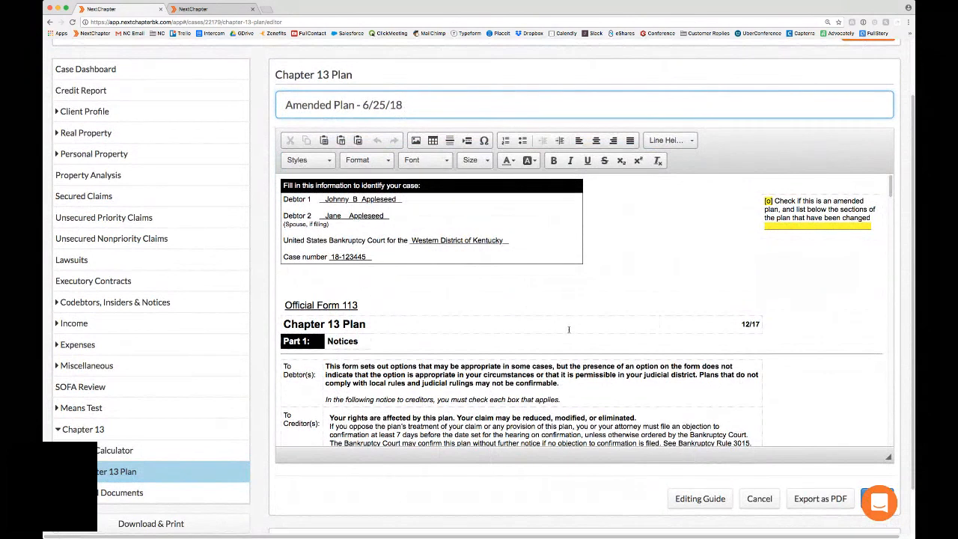
{"action": "left_click", "coordinate": [569, 329]}
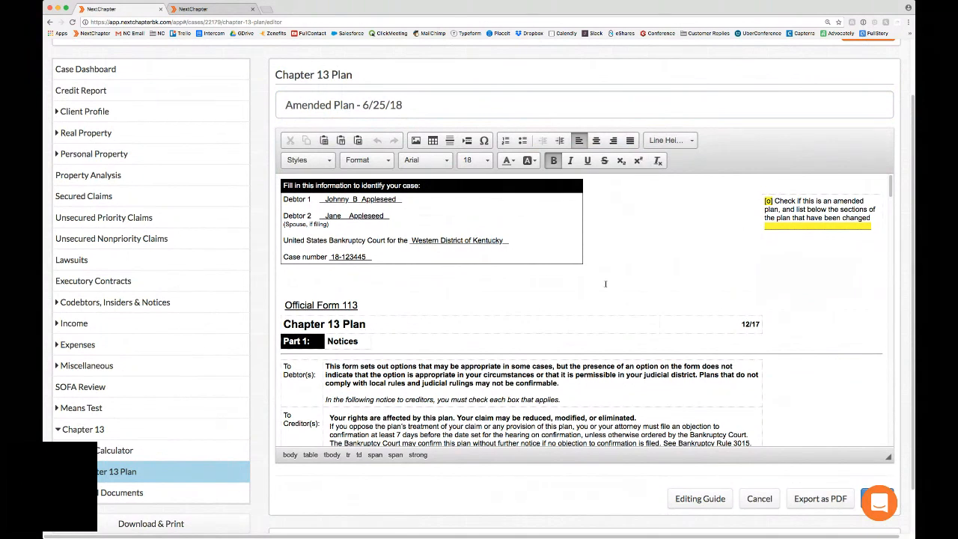
{"action": "scroll", "coordinate": [611, 302], "scroll_direction": "down", "scroll_amount": 1}
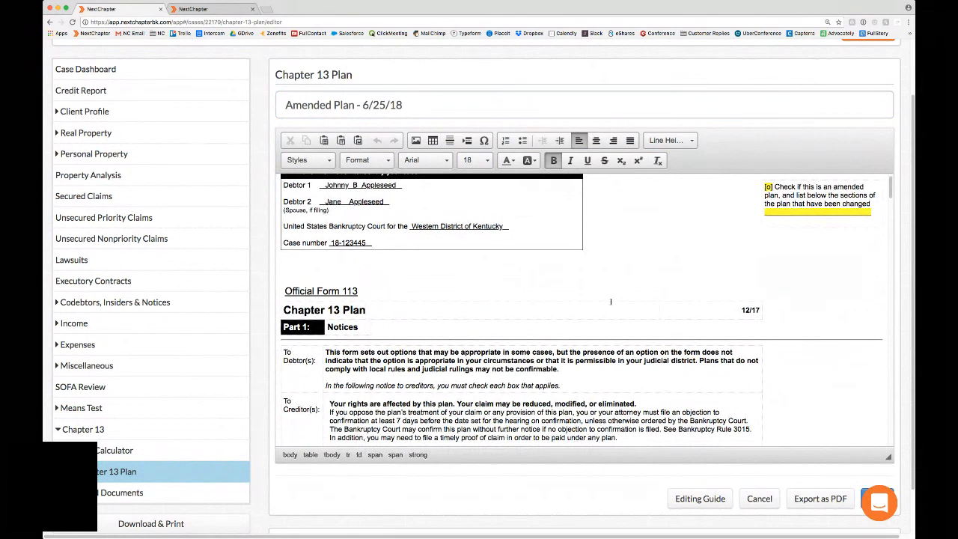
{"action": "type", "text": "Directly"}
{"action": "key", "text": "BackSpace"}
{"action": "key", "text": "BackSpace"}
{"action": "key", "text": "BackSpace"}
{"action": "key", "text": "BackSpace"}
{"action": "key", "text": "BackSpace"}
{"action": "key", "text": "BackSpace"}
{"action": "key", "text": "BackSpace"}
{"action": "key", "text": "BackSpace"}
Step: Examine the highlighted amended-plan checkbox and the line for changed sections at the head of the plan
{"action": "left_click", "coordinate": [825, 212]}
{"action": "left_click_drag", "start_coordinate": [825, 211], "coordinate": [788, 212]}
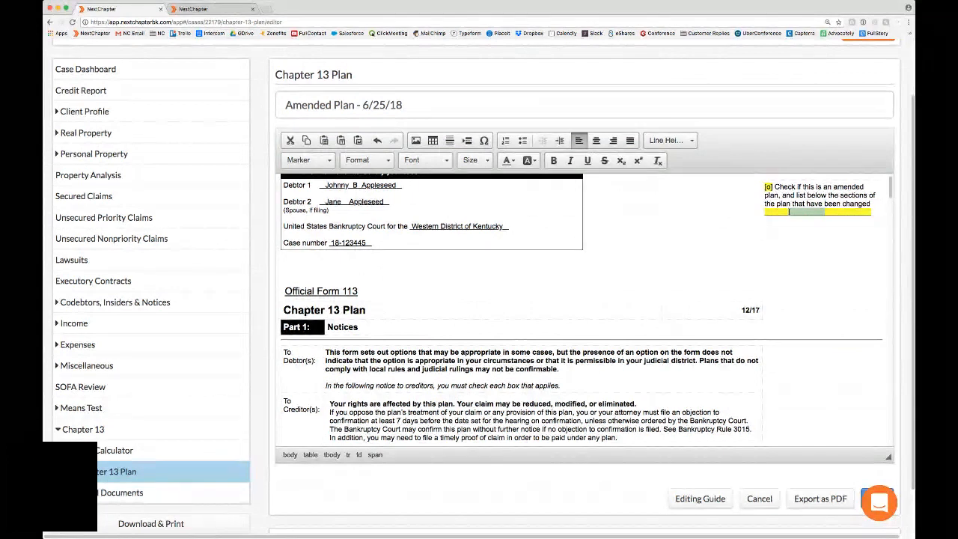
{"action": "left_click", "coordinate": [718, 222]}
{"action": "scroll", "coordinate": [718, 222], "scroll_direction": "up", "scroll_amount": 1}
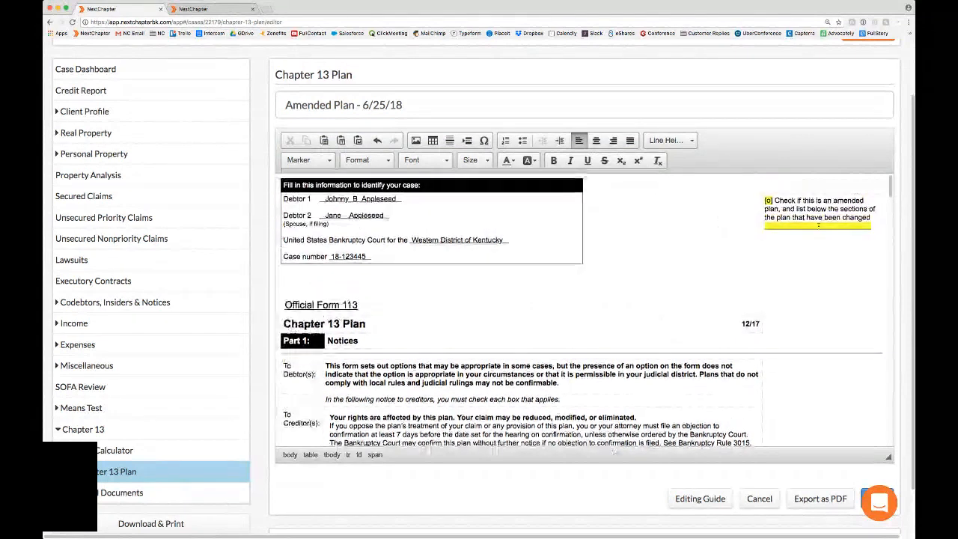
{"action": "left_click", "coordinate": [768, 200]}
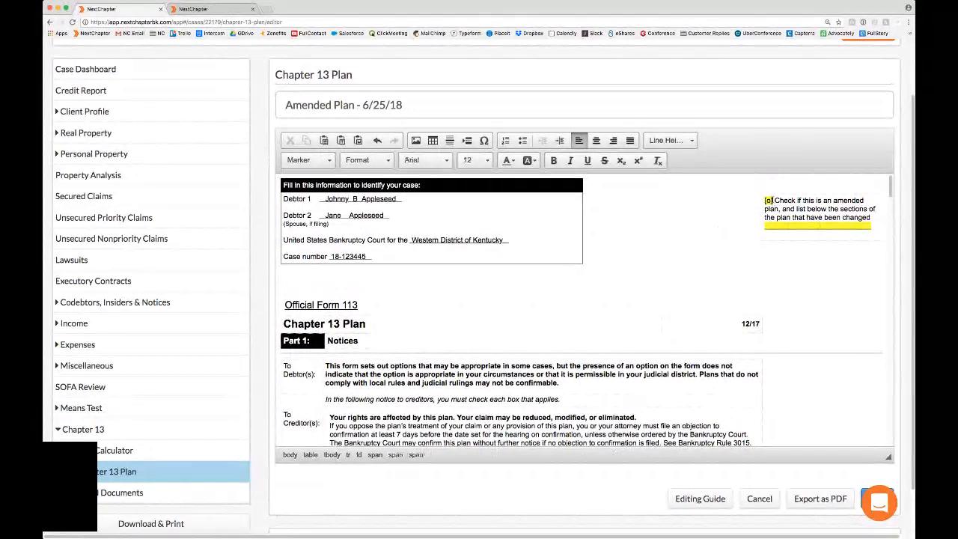
{"action": "left_click", "coordinate": [773, 225]}
Step: Export the amended plan as a PDF, open the downloaded file and enlarge its first page
{"action": "left_click", "coordinate": [820, 500]}
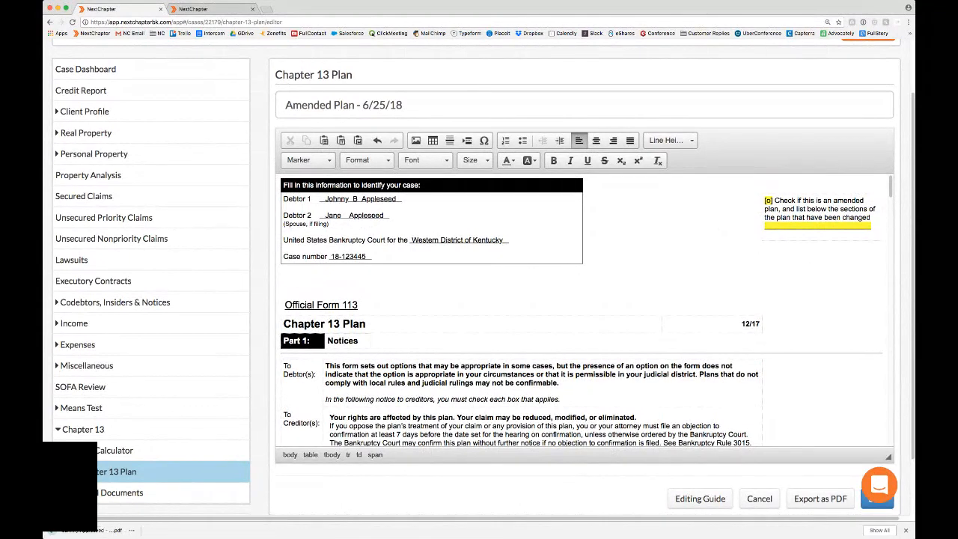
{"action": "left_click", "coordinate": [80, 531]}
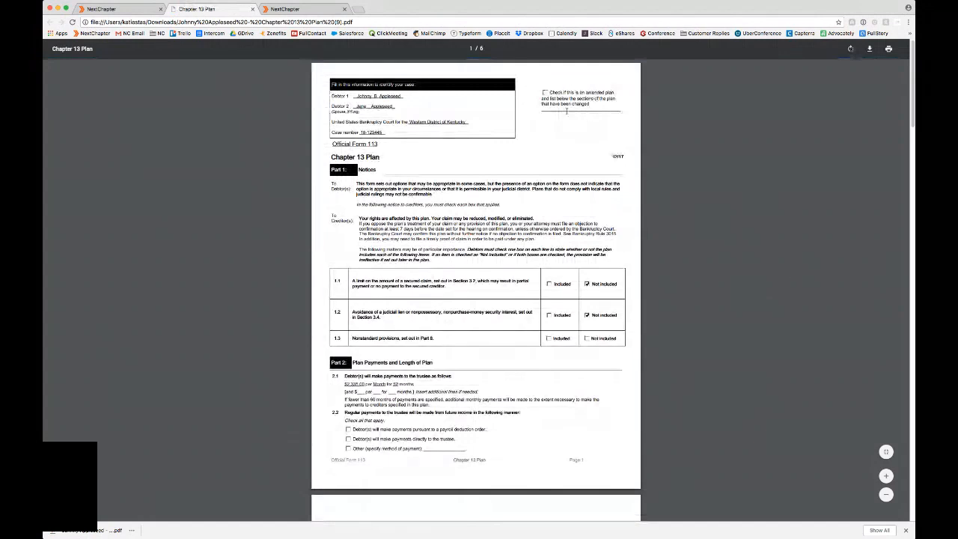
{"action": "left_click", "coordinate": [886, 495]}
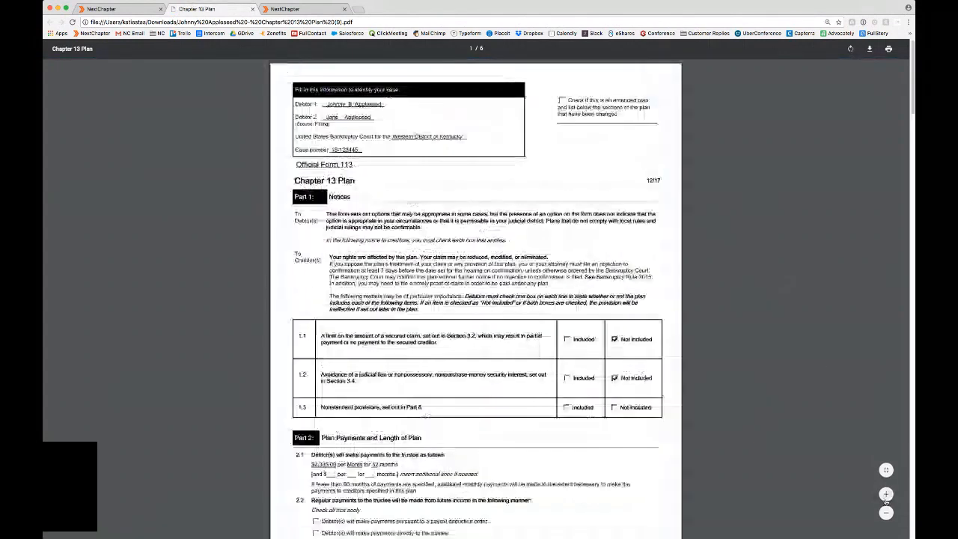
{"action": "left_click", "coordinate": [886, 494]}
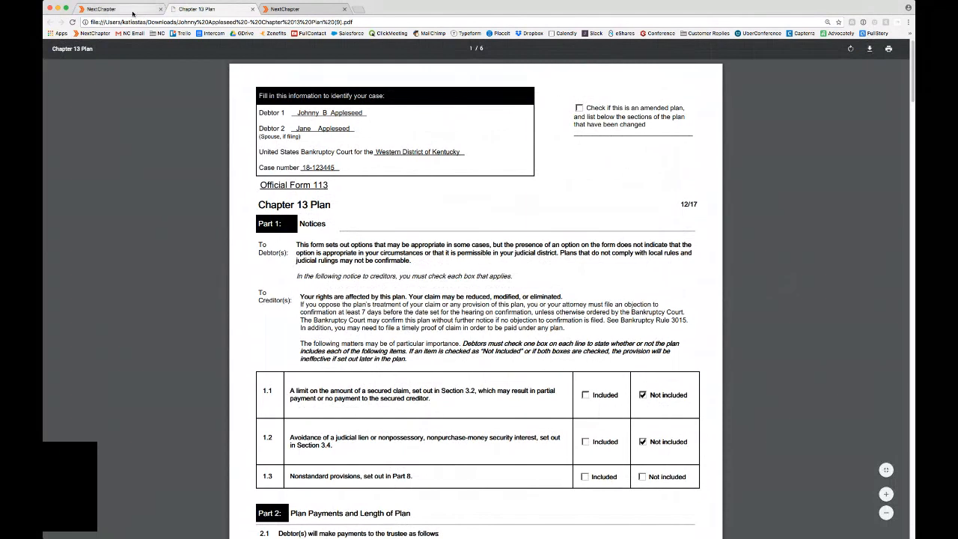
Step: Compare the plan in the editor with the exported PDF, examining Part 2's payment terms, its page break and Part 3's secured claims
{"action": "left_click", "coordinate": [105, 9]}
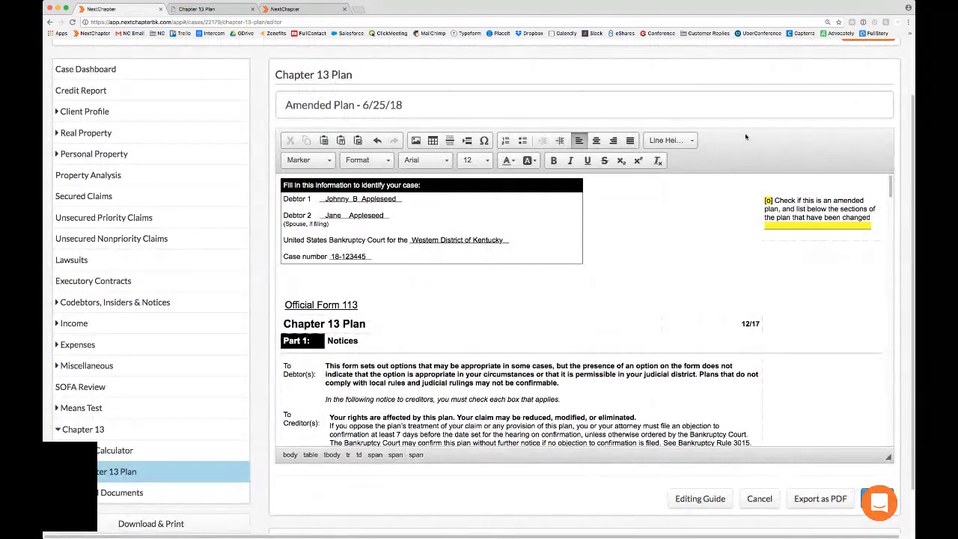
{"action": "left_click", "coordinate": [206, 9]}
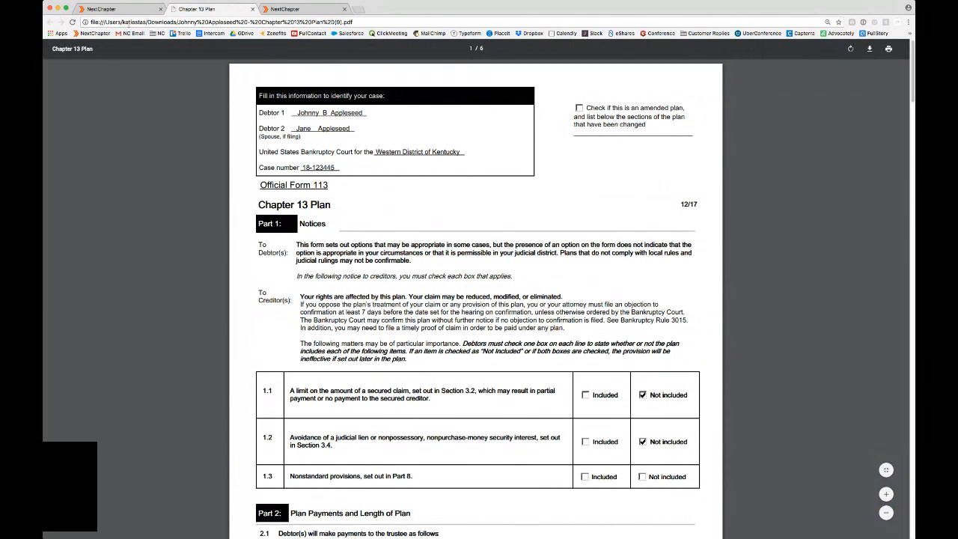
{"action": "left_click", "coordinate": [120, 9]}
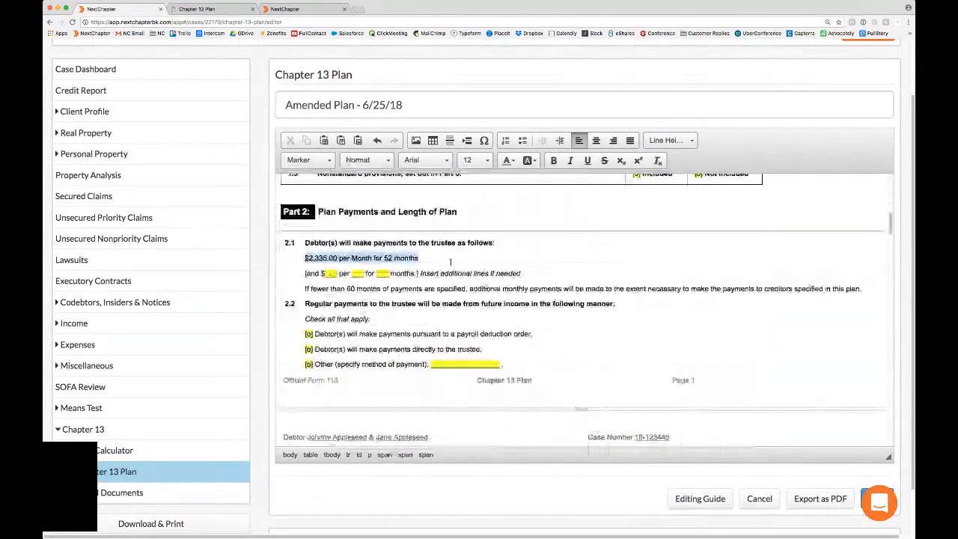
{"action": "left_click", "coordinate": [381, 273]}
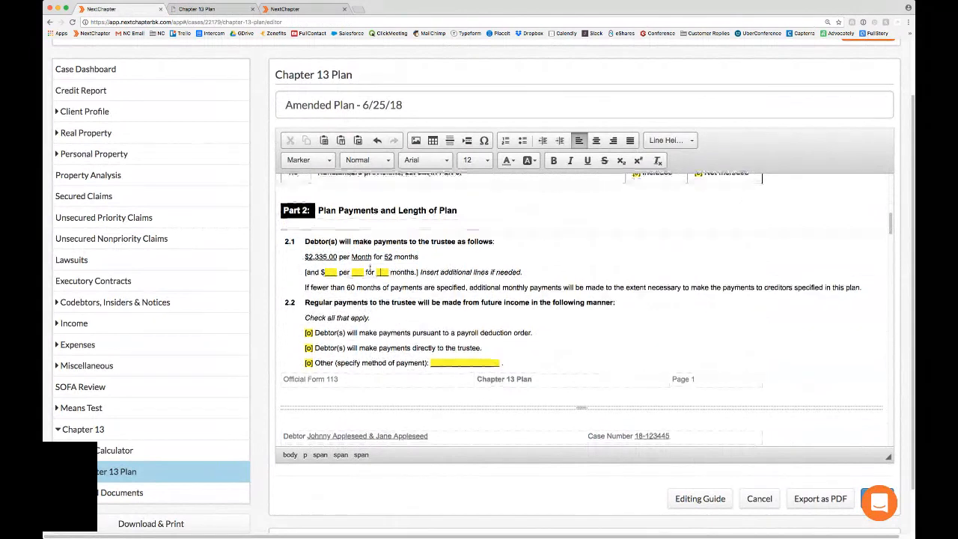
{"action": "scroll", "coordinate": [370, 270], "scroll_direction": "down", "scroll_amount": 1}
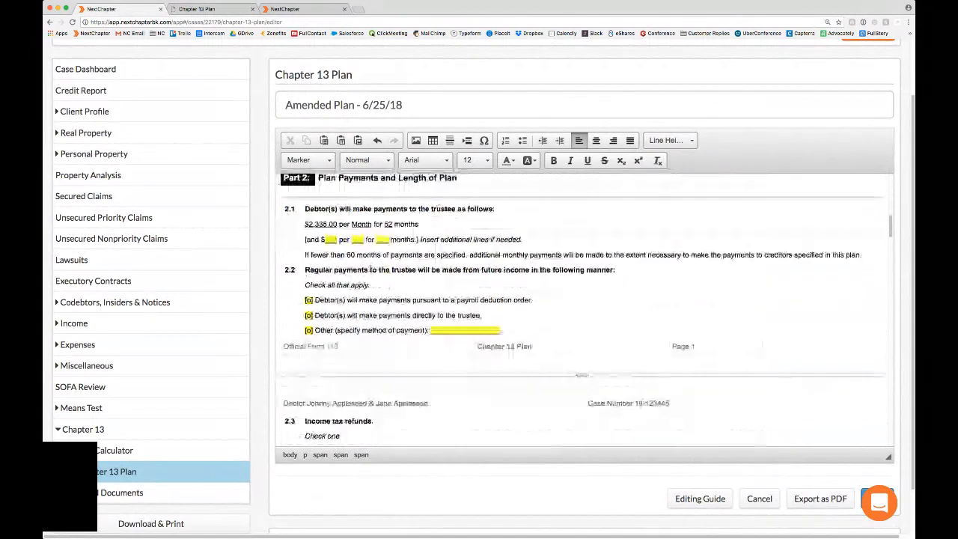
{"action": "scroll", "coordinate": [592, 380], "scroll_direction": "up", "scroll_amount": 1}
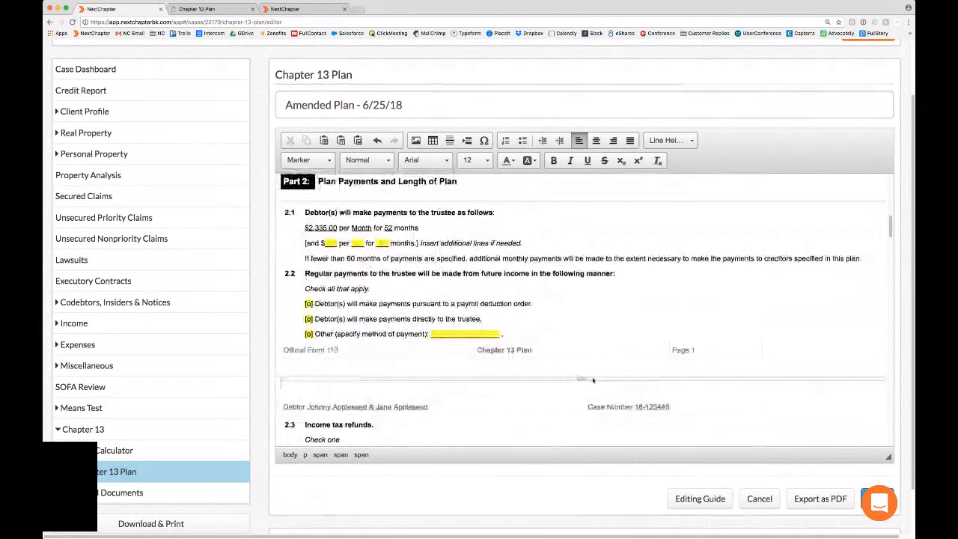
{"action": "left_click", "coordinate": [593, 380]}
{"action": "left_click", "coordinate": [585, 368]}
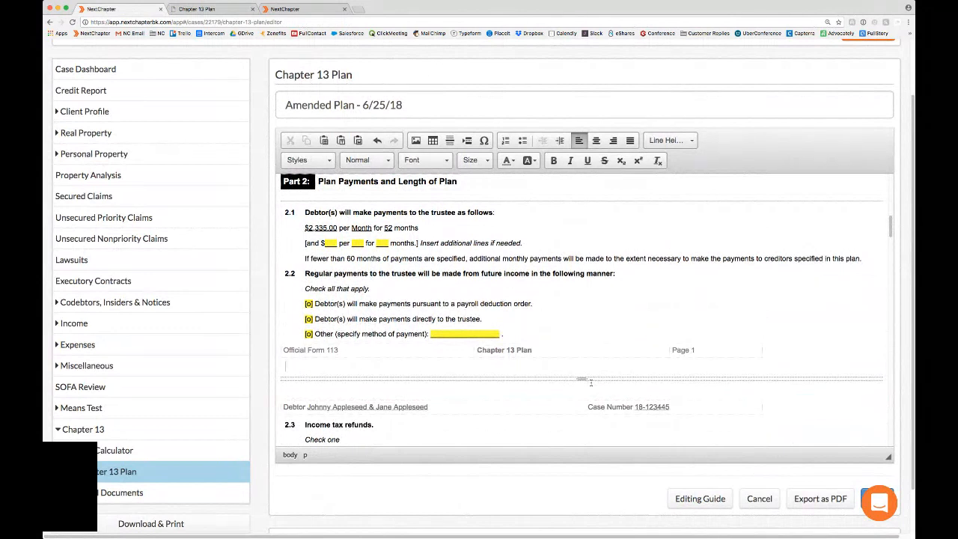
{"action": "left_click", "coordinate": [583, 380]}
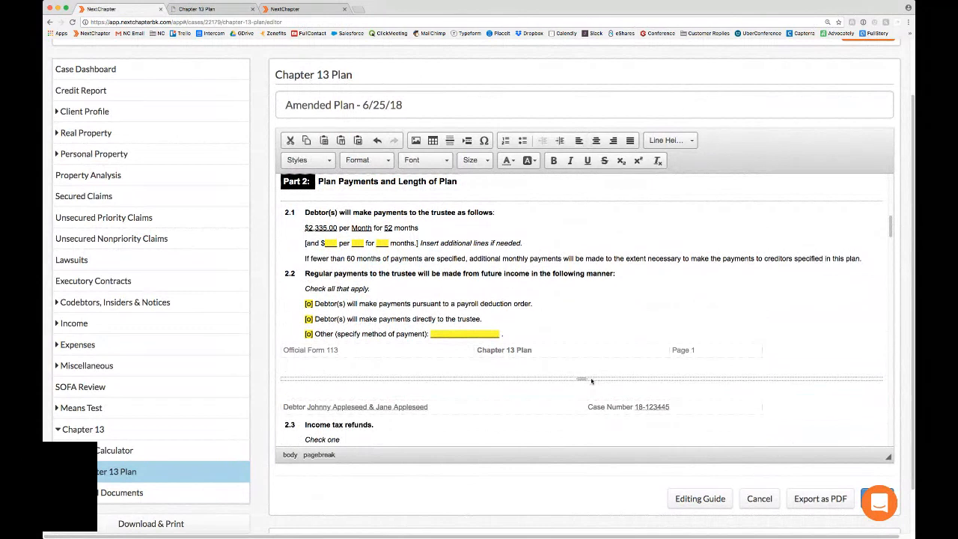
{"action": "left_click", "coordinate": [415, 367]}
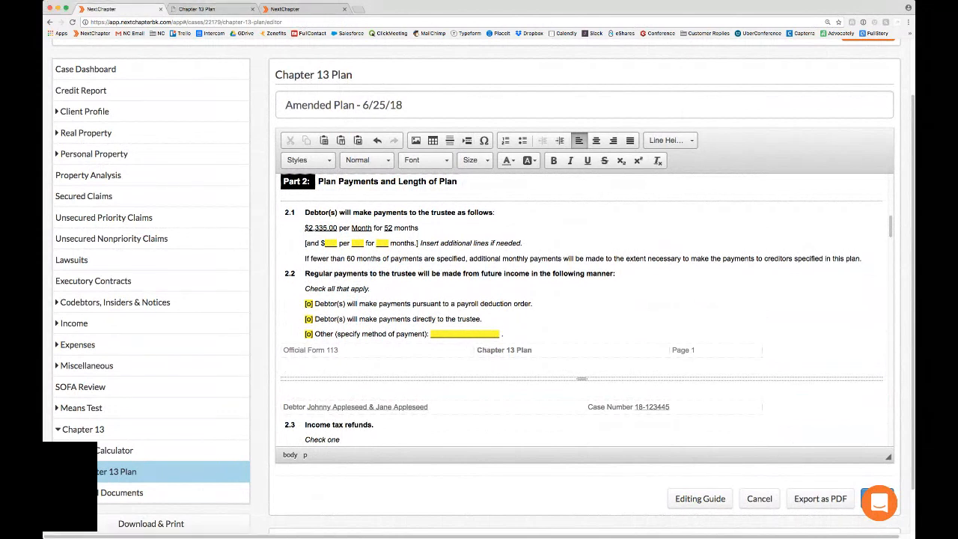
{"action": "left_click", "coordinate": [198, 9]}
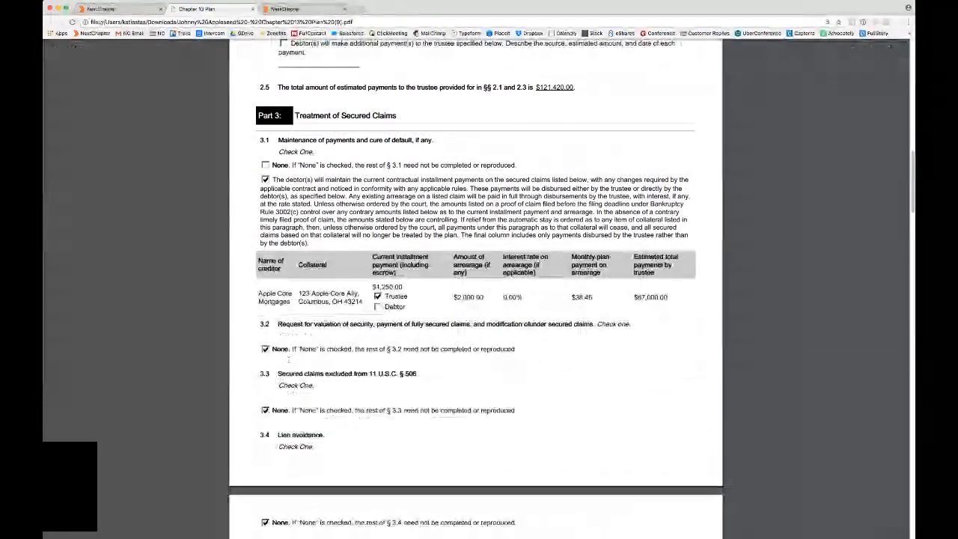
{"action": "left_click", "coordinate": [119, 10]}
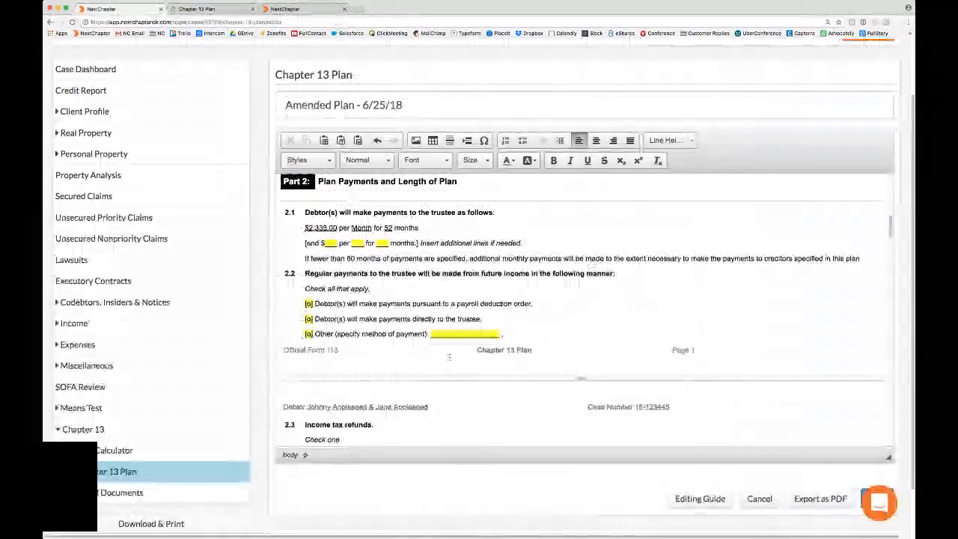
Step: Set the interest rate on arrearage for Apple Core Mortgages to 5.00% in section 3.1 of the plan
{"action": "scroll", "coordinate": [449, 357], "scroll_direction": "down", "scroll_amount": 5}
{"action": "scroll", "coordinate": [448, 364], "scroll_direction": "down", "scroll_amount": 5}
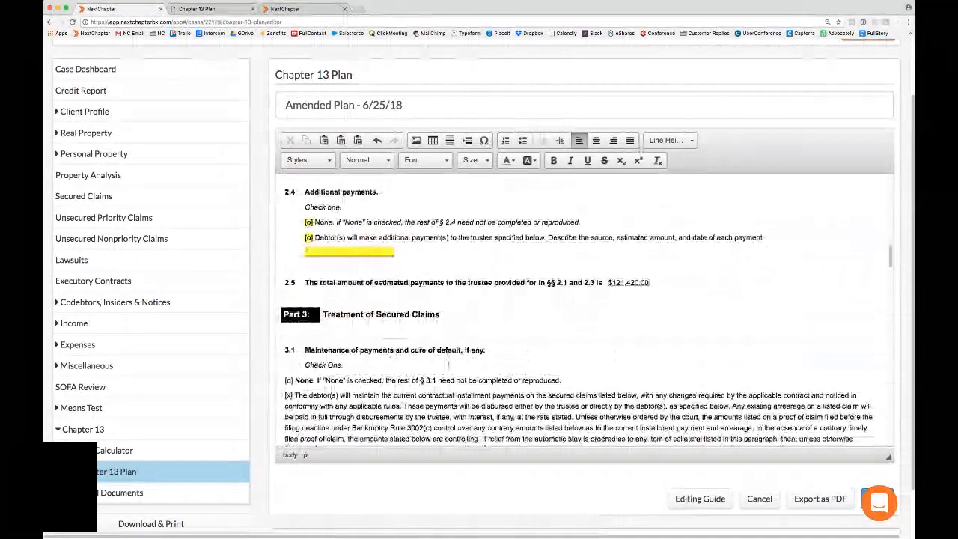
{"action": "scroll", "coordinate": [448, 365], "scroll_direction": "down", "scroll_amount": 3}
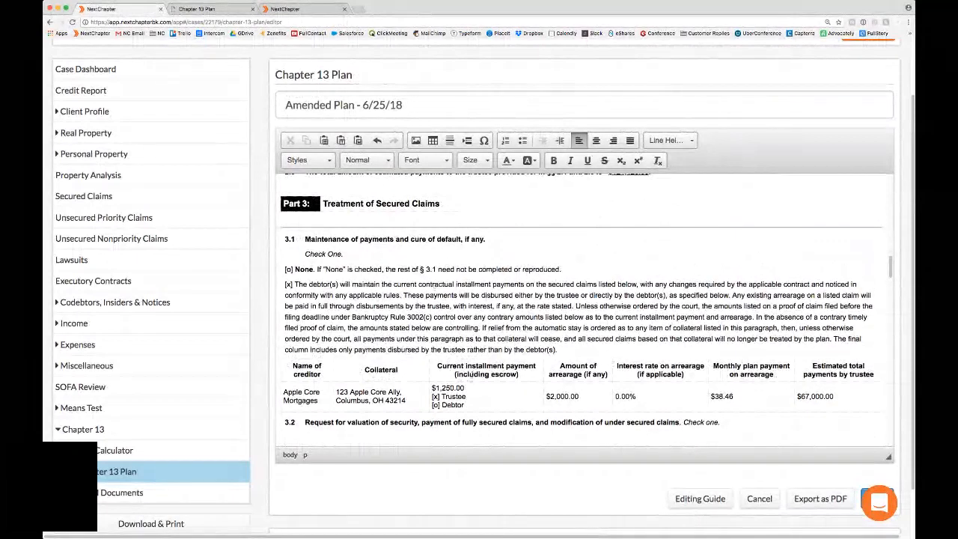
{"action": "left_click_drag", "start_coordinate": [282, 392], "coordinate": [849, 400]}
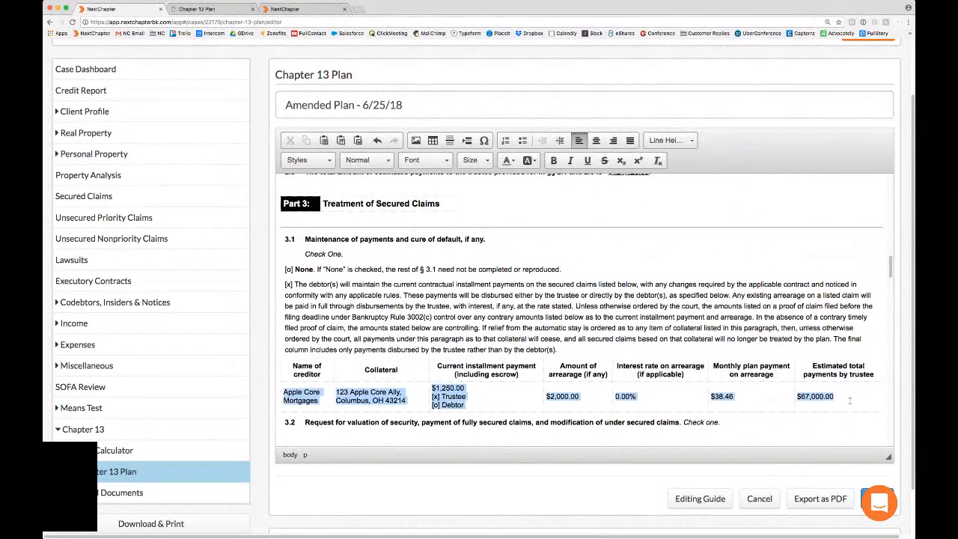
{"action": "left_click", "coordinate": [849, 400]}
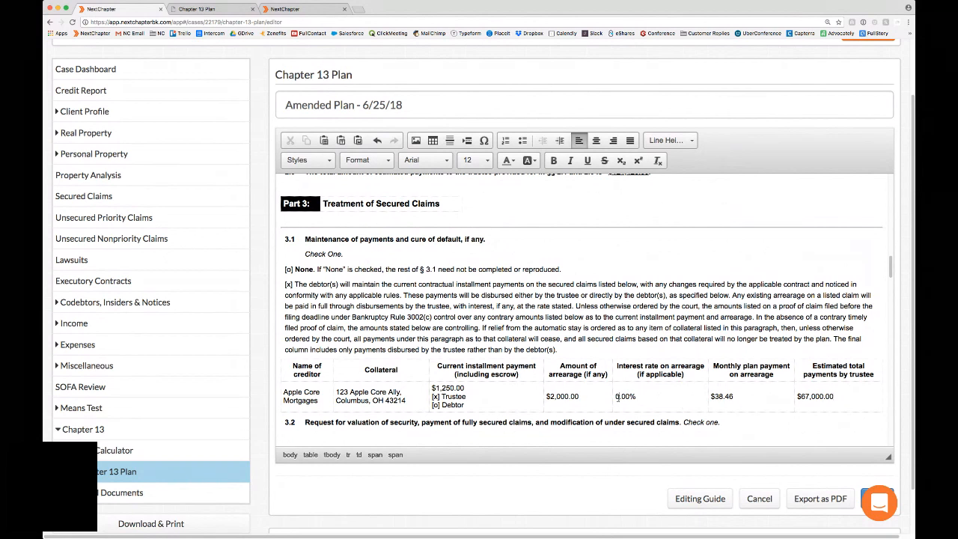
{"action": "key", "text": "BackSpace"}
{"action": "type", "text": "5"}
{"action": "left_click", "coordinate": [632, 365]}
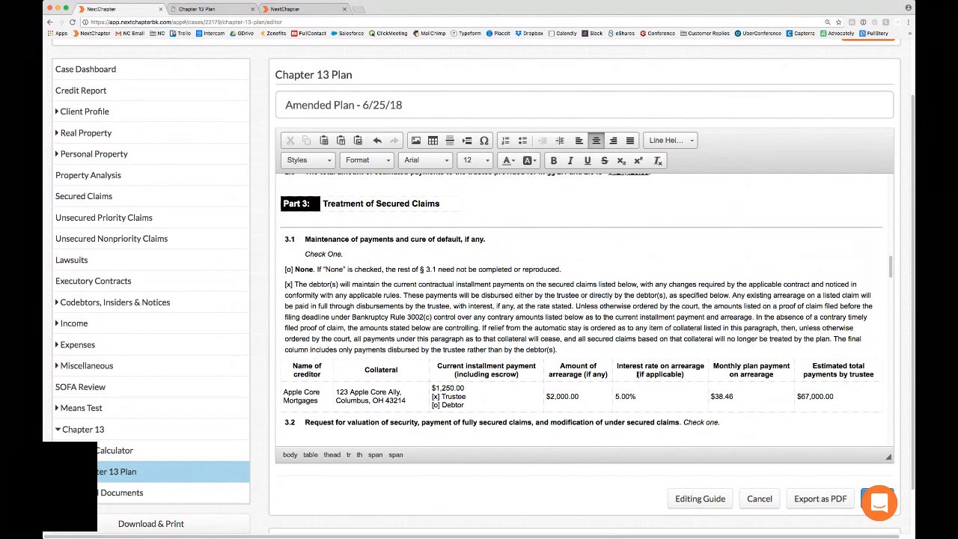
Step: Examine the date in the amended plan's title and the "None" statements in sections 3.2 to 3.4
{"action": "scroll", "coordinate": [823, 479], "scroll_direction": "down", "scroll_amount": 2}
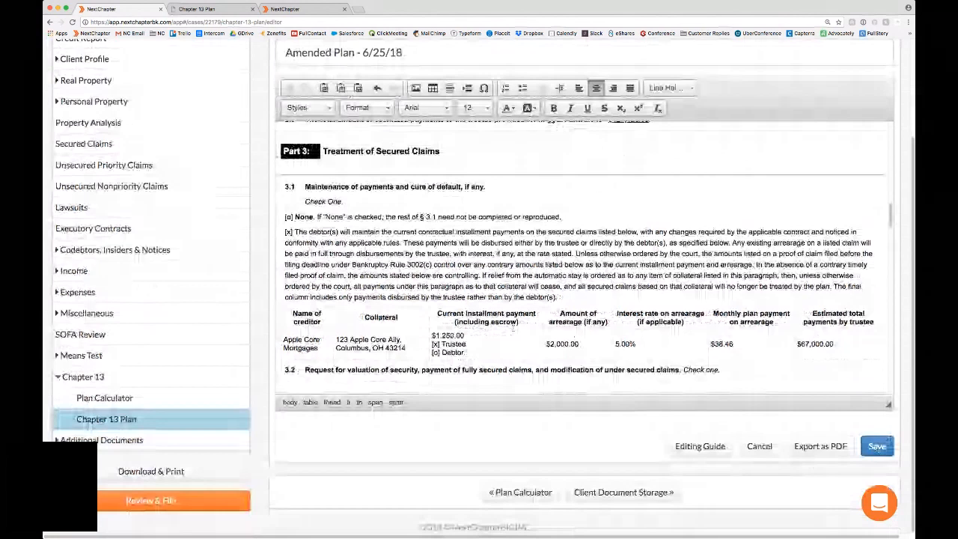
{"action": "left_click_drag", "start_coordinate": [361, 53], "coordinate": [409, 53]}
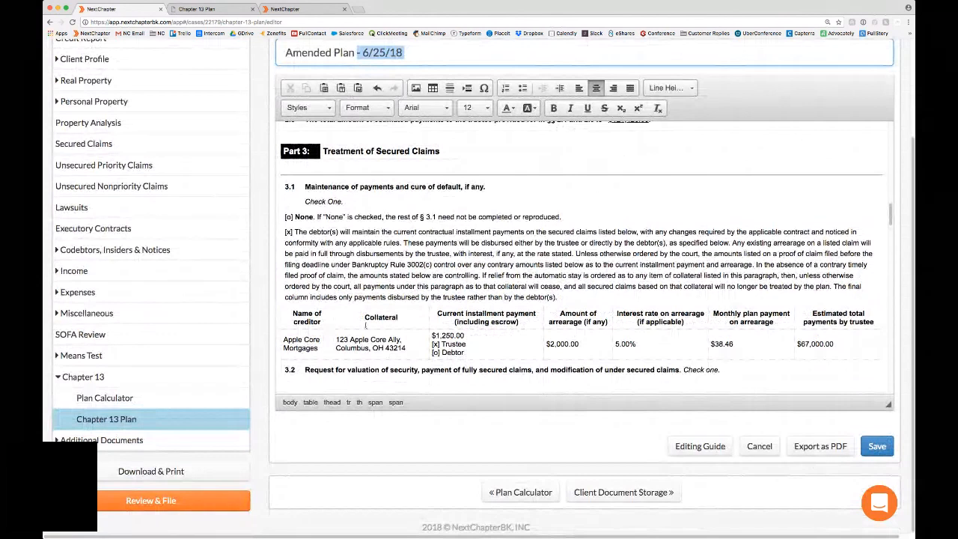
{"action": "scroll", "coordinate": [366, 323], "scroll_direction": "down", "scroll_amount": 3}
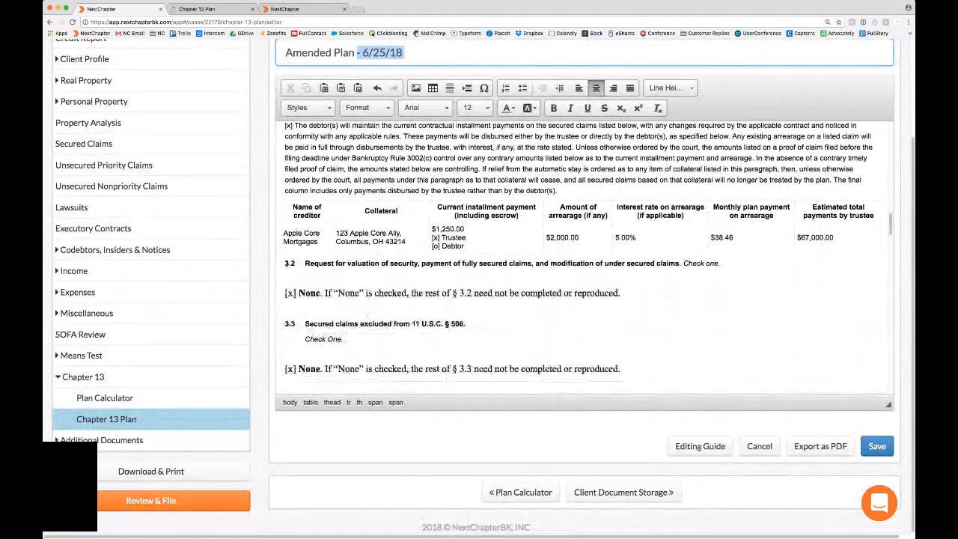
{"action": "left_click", "coordinate": [398, 263]}
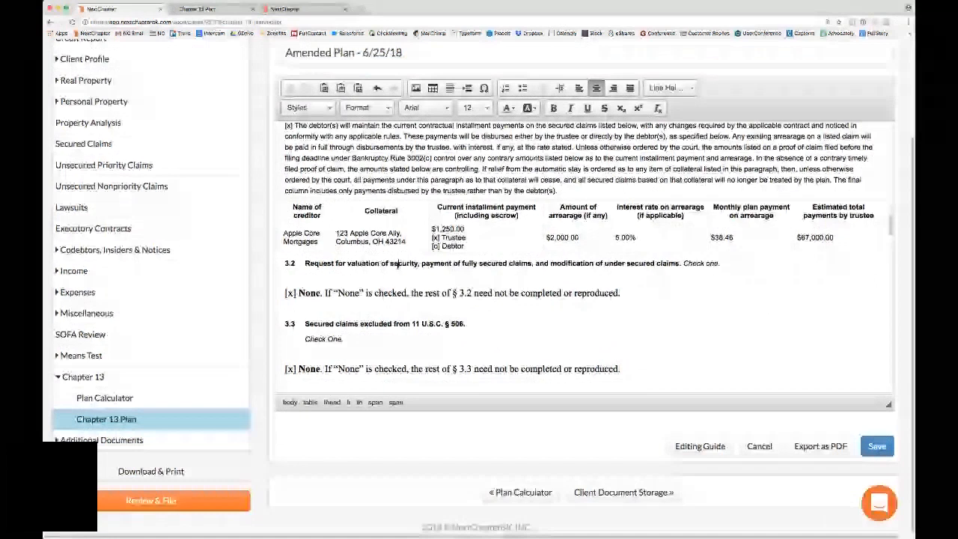
{"action": "left_click", "coordinate": [293, 306]}
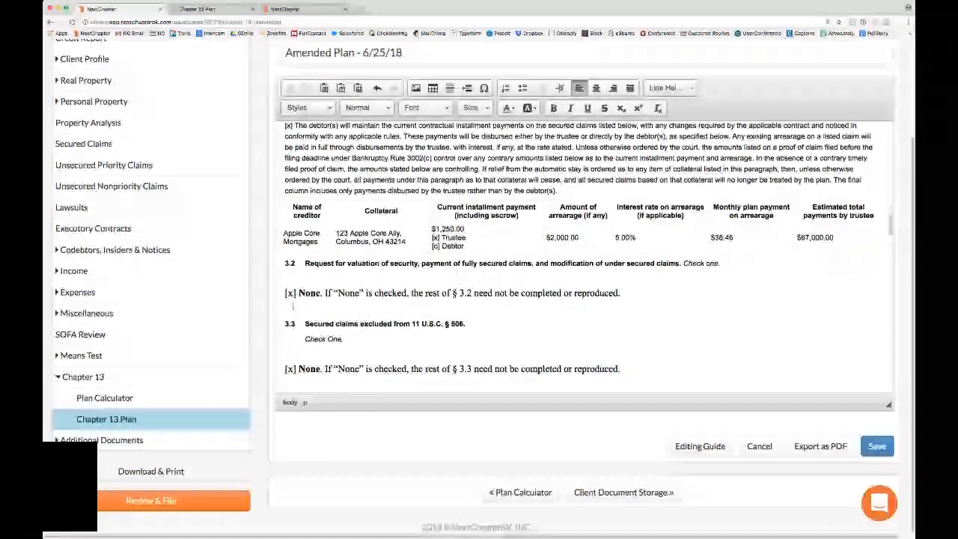
{"action": "left_click_drag", "start_coordinate": [417, 292], "coordinate": [596, 298]}
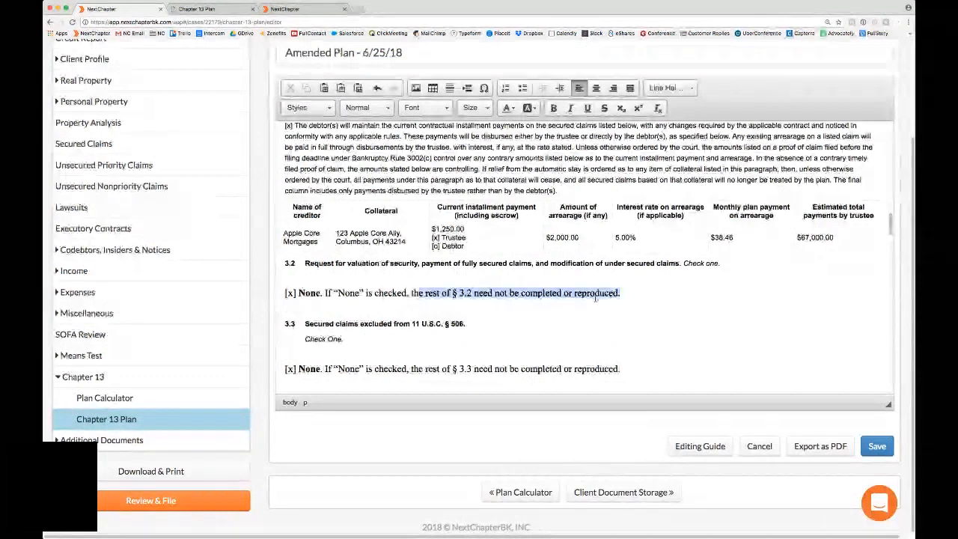
{"action": "left_click", "coordinate": [312, 313]}
{"action": "scroll", "coordinate": [312, 314], "scroll_direction": "down", "scroll_amount": 1}
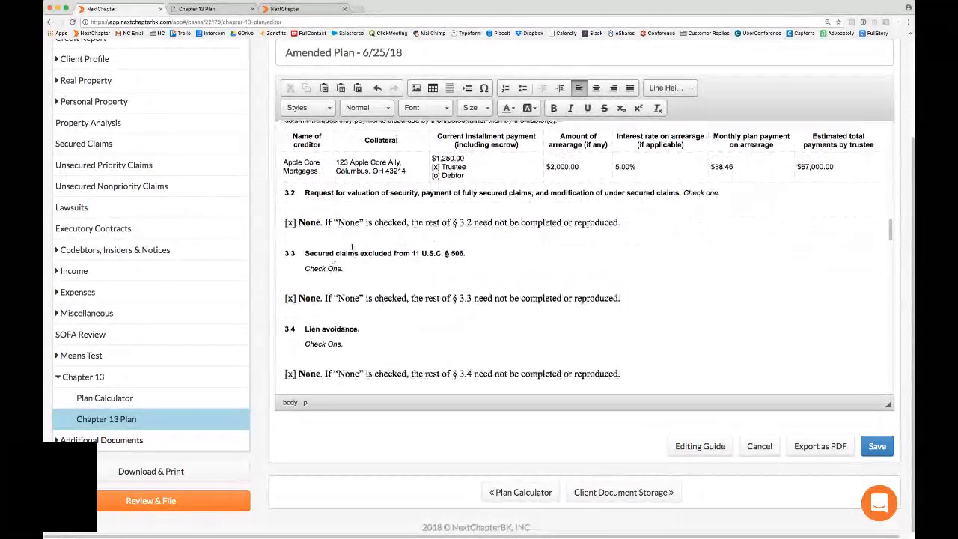
Step: Review the trustee's fees and priority claims in Part 4 and the nonpriority unsecured claims in Part 5
{"action": "scroll", "coordinate": [352, 246], "scroll_direction": "down", "scroll_amount": 5}
{"action": "left_click_drag", "start_coordinate": [362, 238], "coordinate": [399, 238]}
{"action": "left_click", "coordinate": [424, 238]}
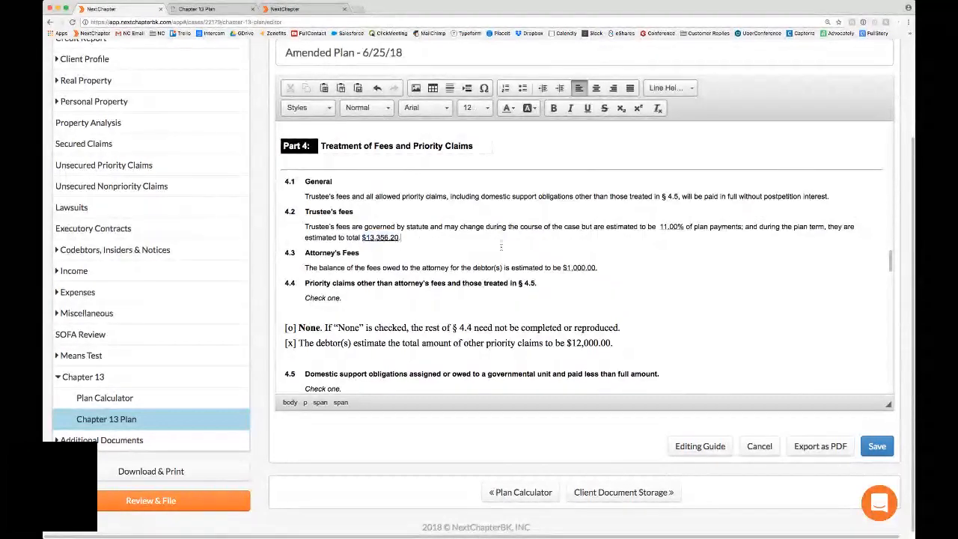
{"action": "left_click", "coordinate": [670, 228]}
{"action": "scroll", "coordinate": [516, 313], "scroll_direction": "down", "scroll_amount": 2}
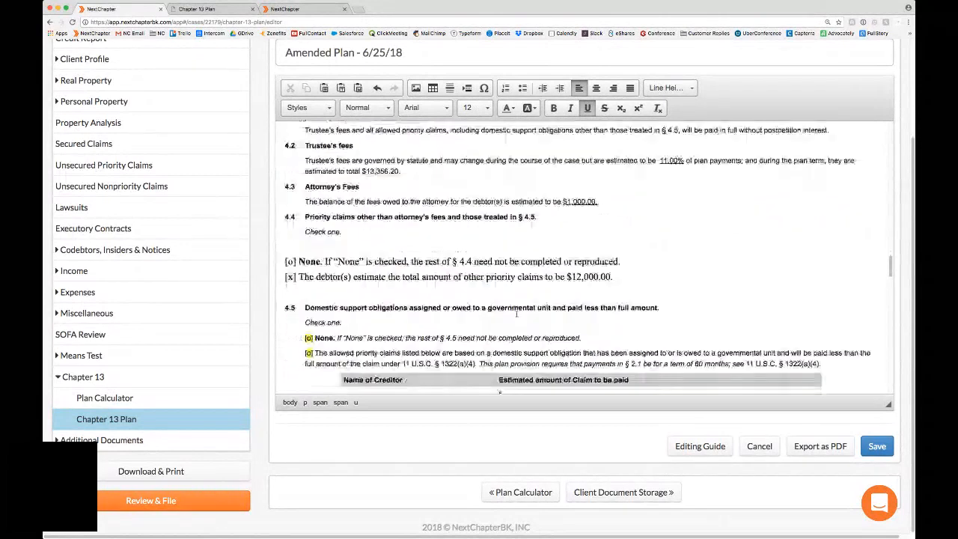
{"action": "scroll", "coordinate": [516, 313], "scroll_direction": "down", "scroll_amount": 8}
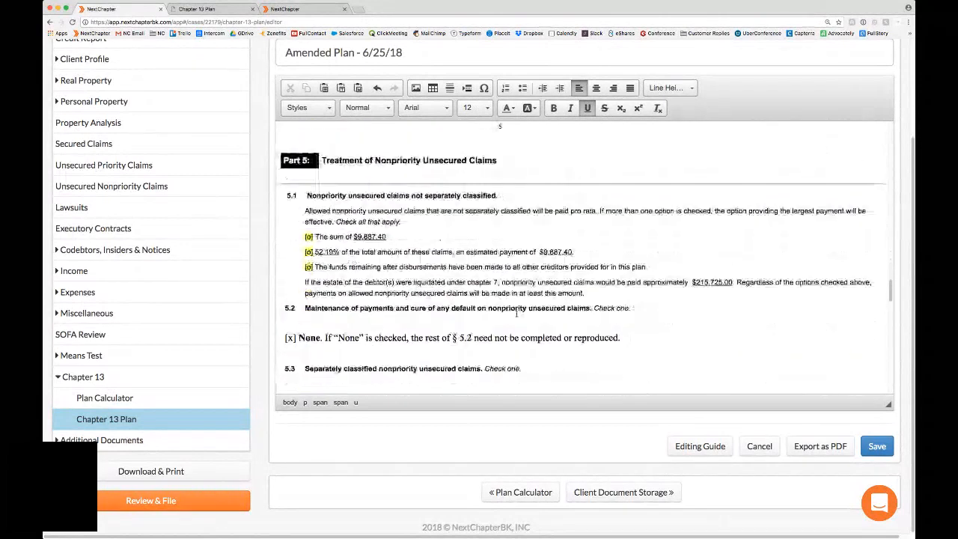
Step: Review Parts 6 to 9 of the amended plan, covering executory contracts, property vesting, nonstandard provisions and the signature block
{"action": "scroll", "coordinate": [516, 314], "scroll_direction": "down", "scroll_amount": 4}
{"action": "scroll", "coordinate": [516, 313], "scroll_direction": "down", "scroll_amount": 15}
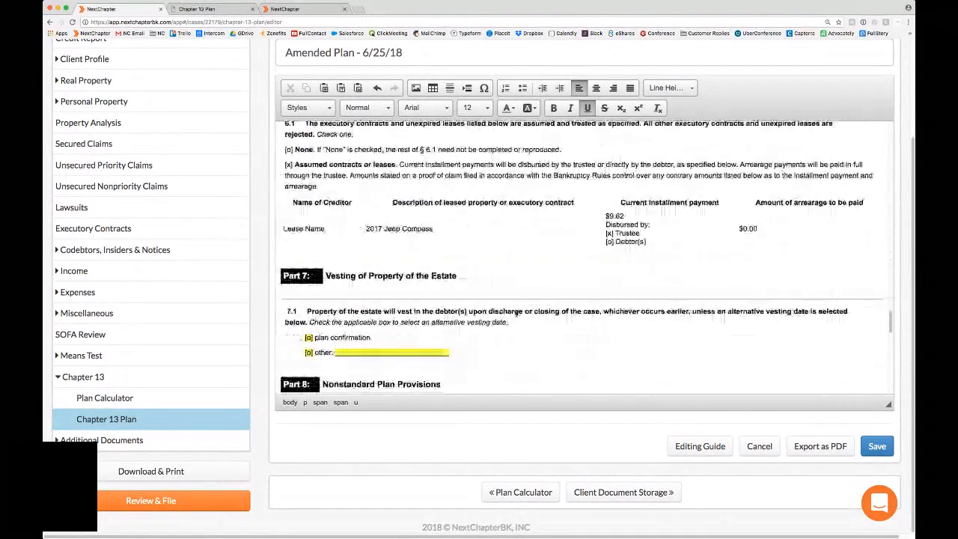
{"action": "scroll", "coordinate": [516, 314], "scroll_direction": "down", "scroll_amount": 2}
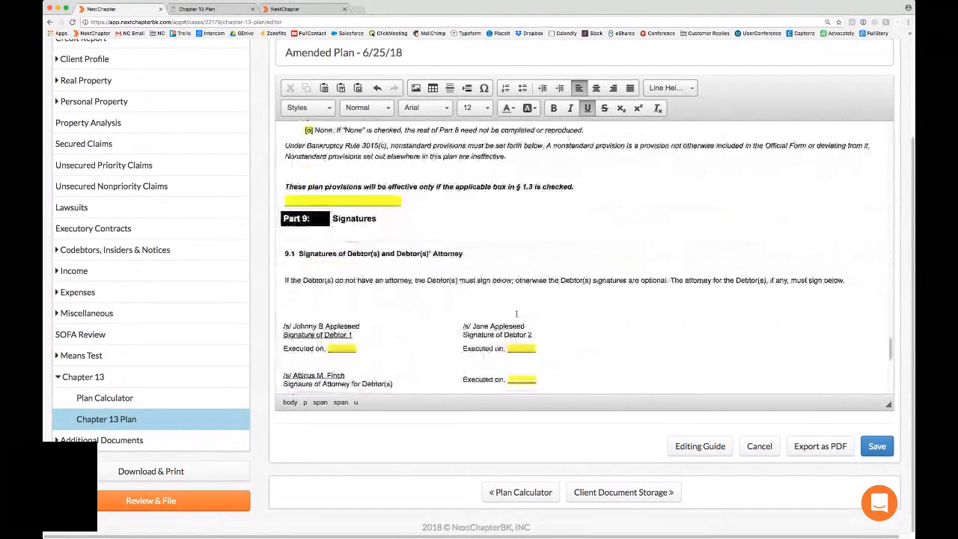
{"action": "left_click", "coordinate": [507, 325]}
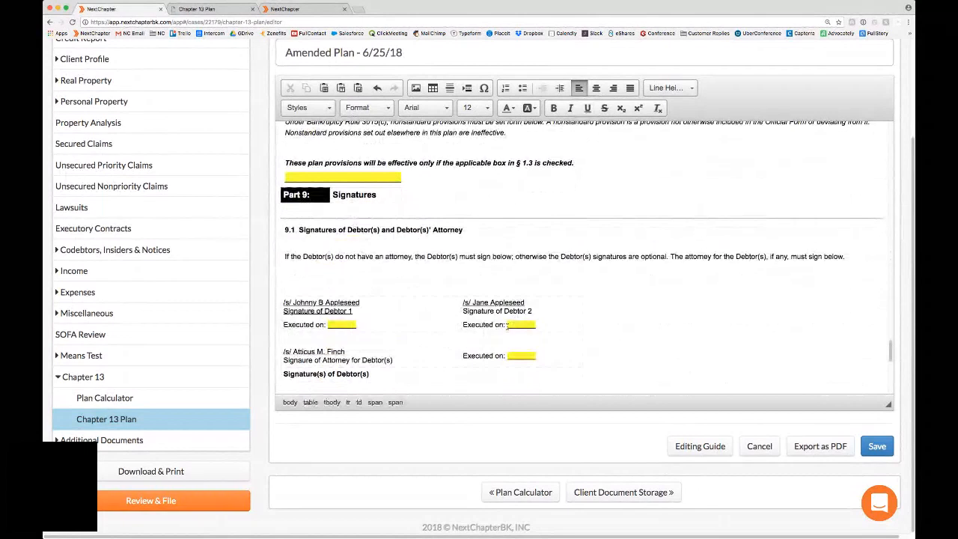
{"action": "scroll", "coordinate": [401, 336], "scroll_direction": "down", "scroll_amount": 1}
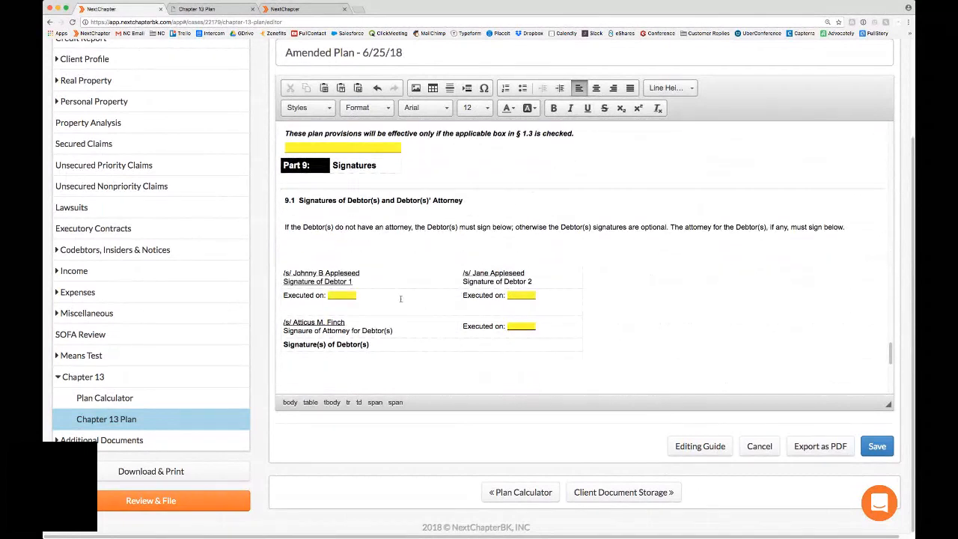
{"action": "left_click_drag", "start_coordinate": [283, 273], "coordinate": [362, 274]}
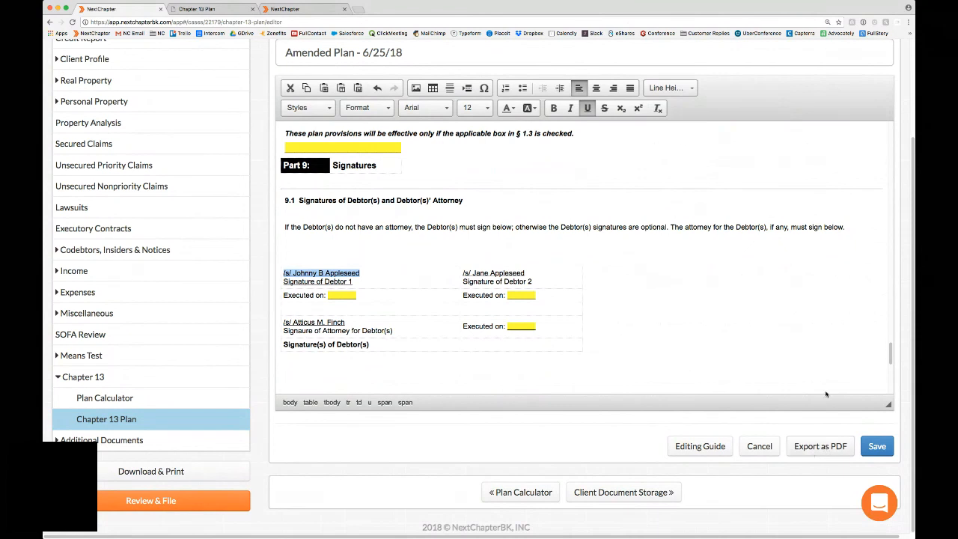
{"action": "scroll", "coordinate": [578, 273], "scroll_direction": "down", "scroll_amount": 1}
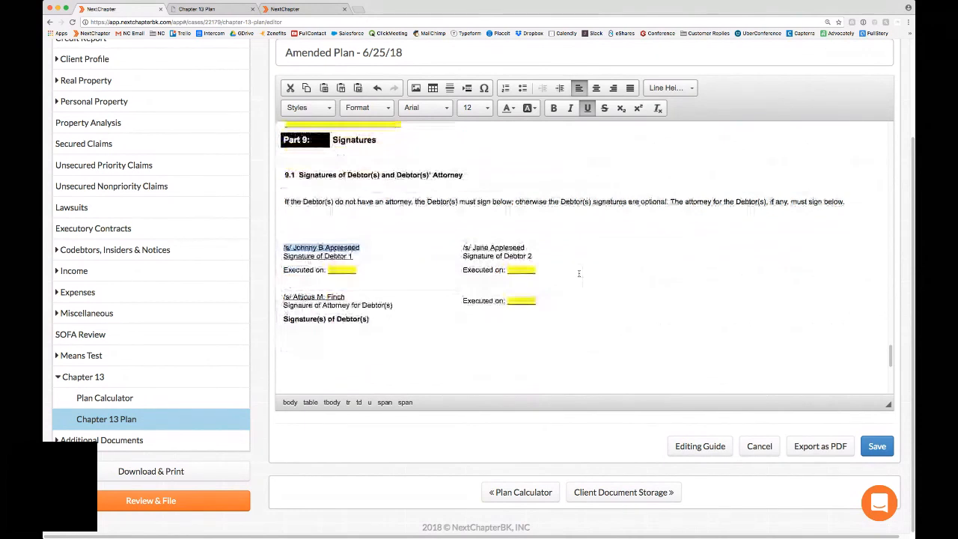
{"action": "left_click", "coordinate": [385, 269]}
Step: Open the guide on editing Chapter 13 plans, read through its highlight, checkbox and table-row instructions, and close it
{"action": "left_click", "coordinate": [700, 446]}
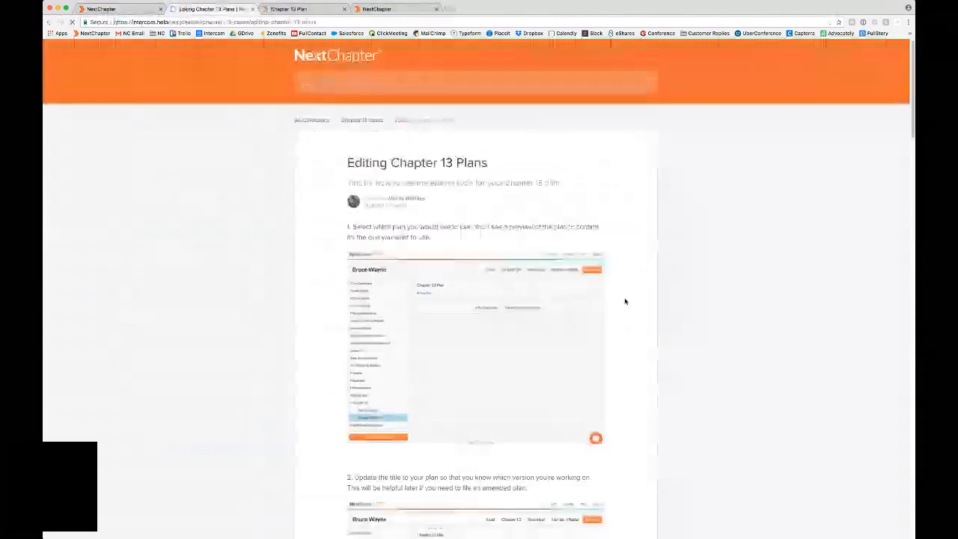
{"action": "scroll", "coordinate": [626, 301], "scroll_direction": "down", "scroll_amount": 1}
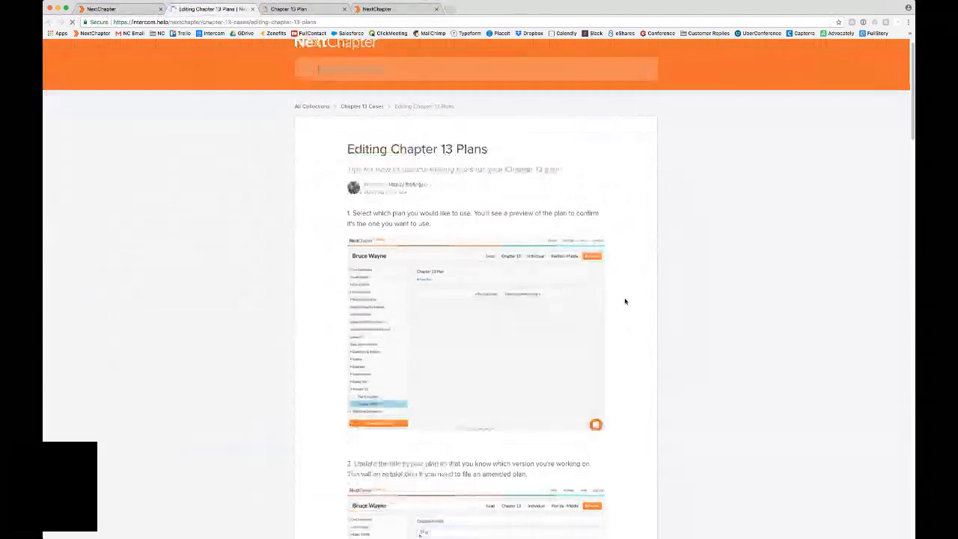
{"action": "scroll", "coordinate": [625, 300], "scroll_direction": "down", "scroll_amount": 3}
{"action": "scroll", "coordinate": [625, 300], "scroll_direction": "down", "scroll_amount": 3}
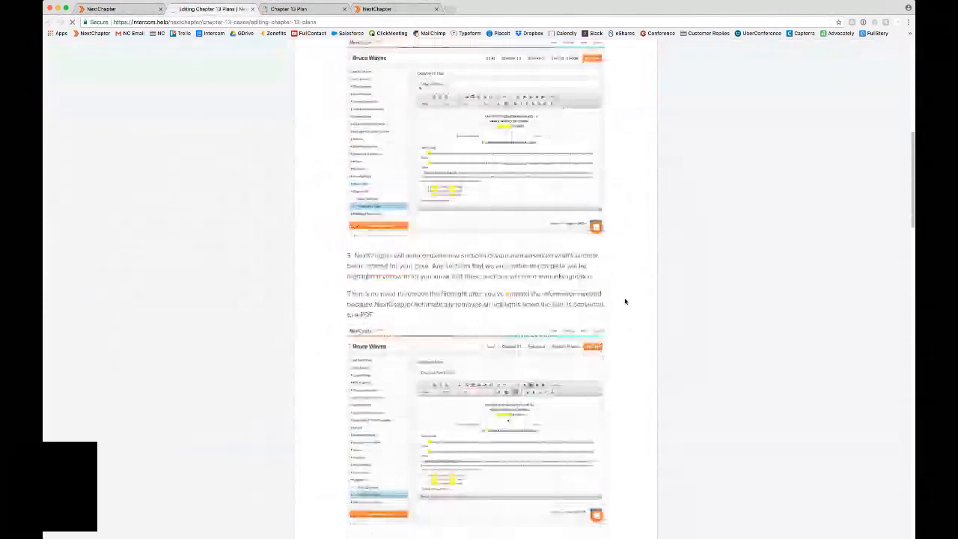
{"action": "scroll", "coordinate": [626, 301], "scroll_direction": "down", "scroll_amount": 5}
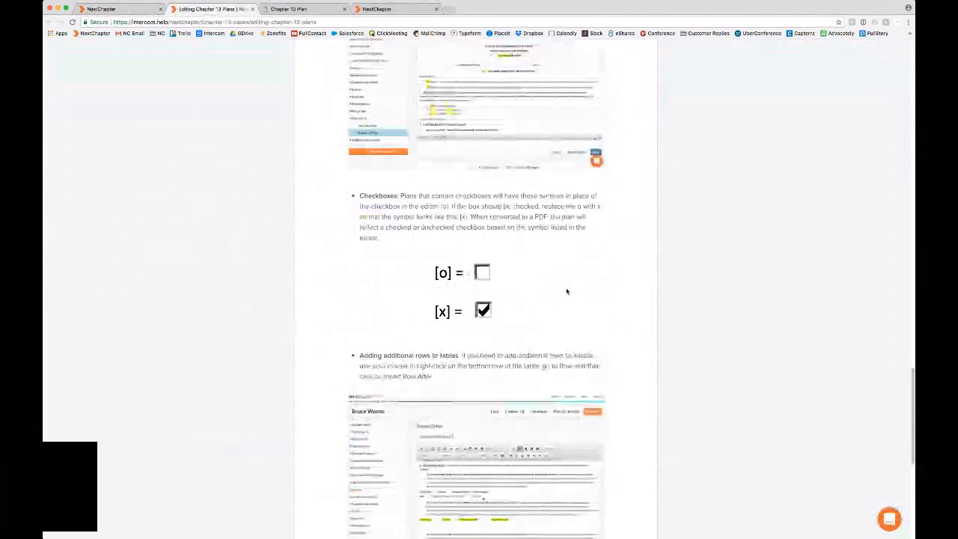
{"action": "scroll", "coordinate": [566, 291], "scroll_direction": "down", "scroll_amount": 5}
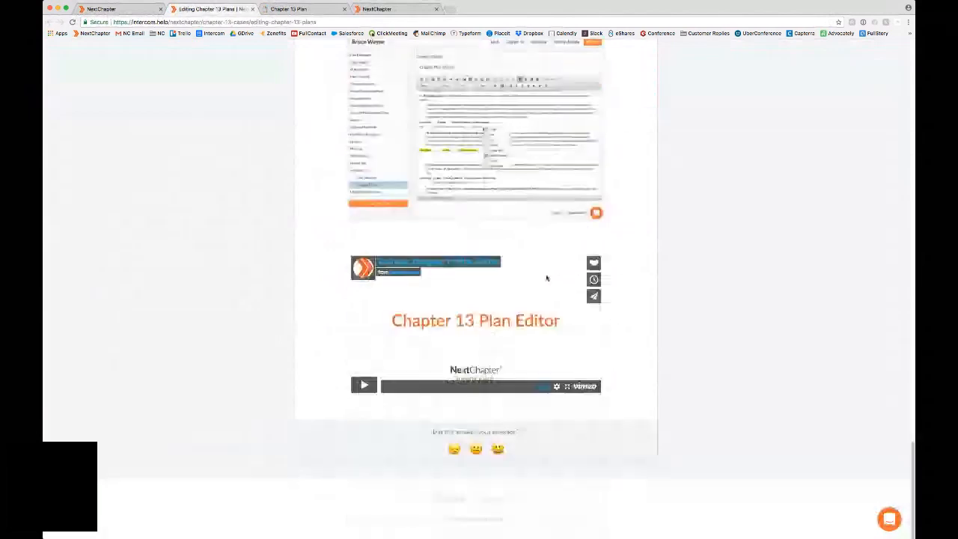
{"action": "left_click", "coordinate": [252, 9]}
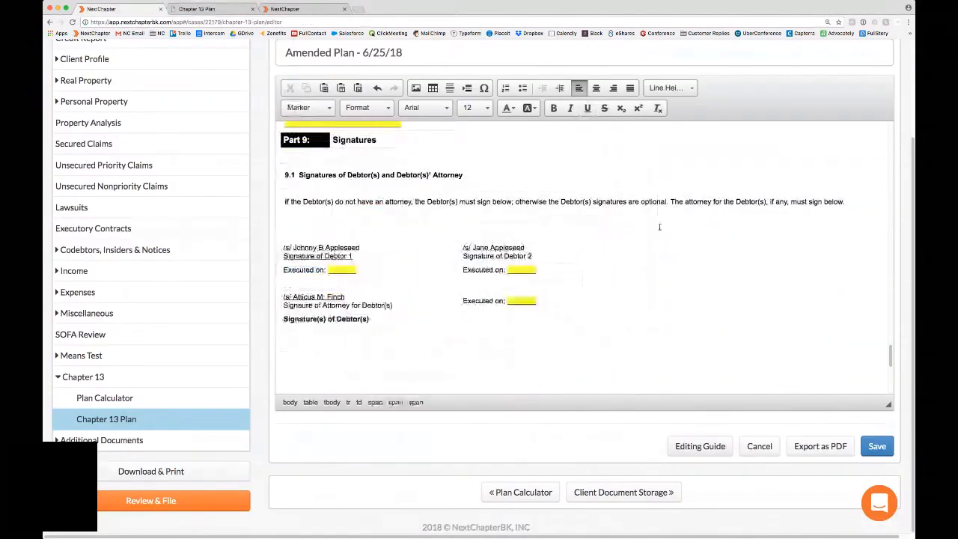
Step: Save the amended plan dated 6/25/18
{"action": "left_click", "coordinate": [872, 445]}
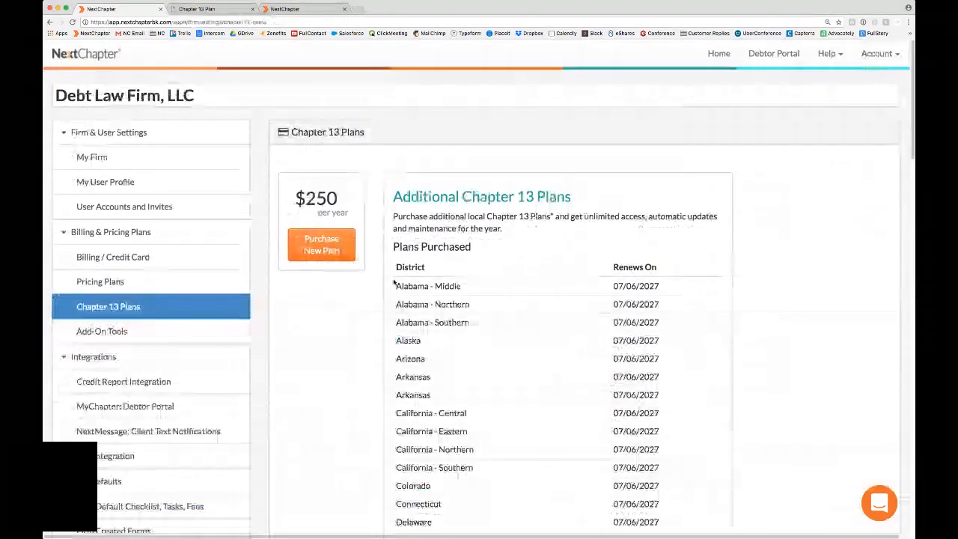
Step: Look over the firm's purchased Chapter 13 plans and check the availability of Indiana - Southern, Vermont and West Virginia - Northern for purchase
{"action": "left_click_drag", "start_coordinate": [393, 283], "coordinate": [472, 287]}
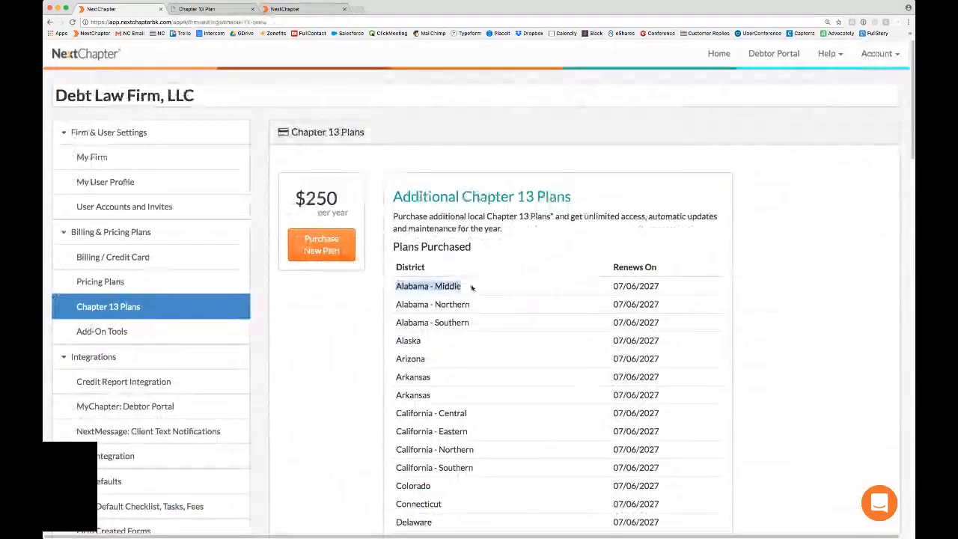
{"action": "left_click", "coordinate": [330, 254]}
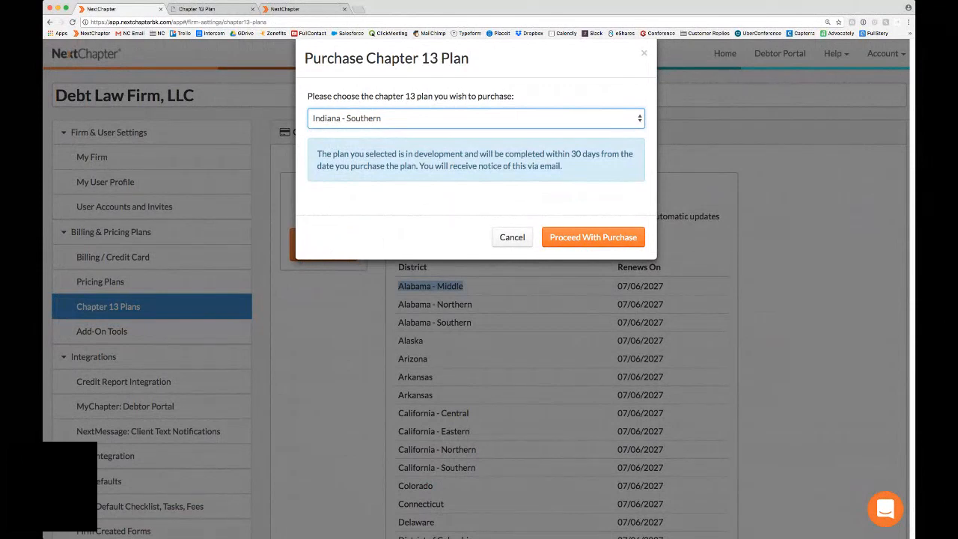
{"action": "left_click", "coordinate": [387, 256]}
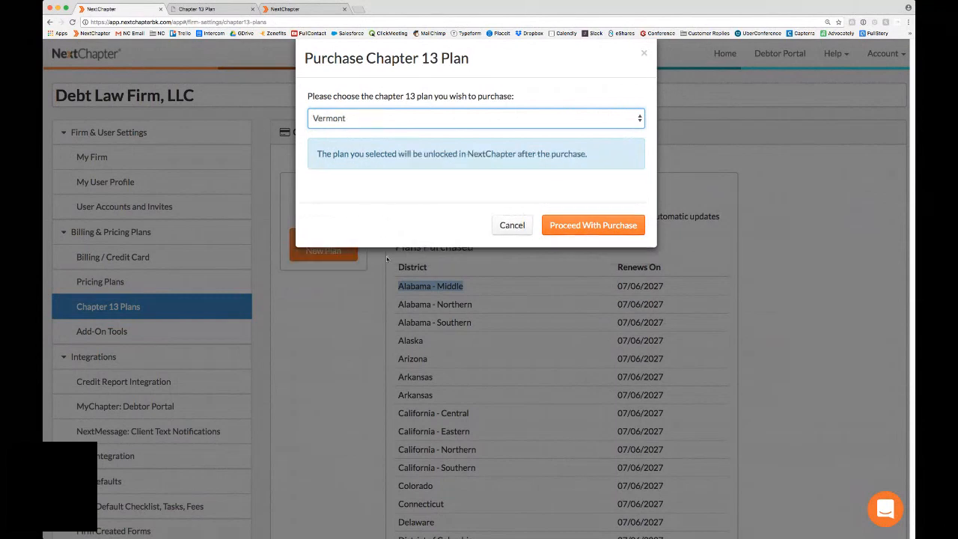
{"action": "left_click", "coordinate": [394, 121]}
{"action": "left_click", "coordinate": [385, 188]}
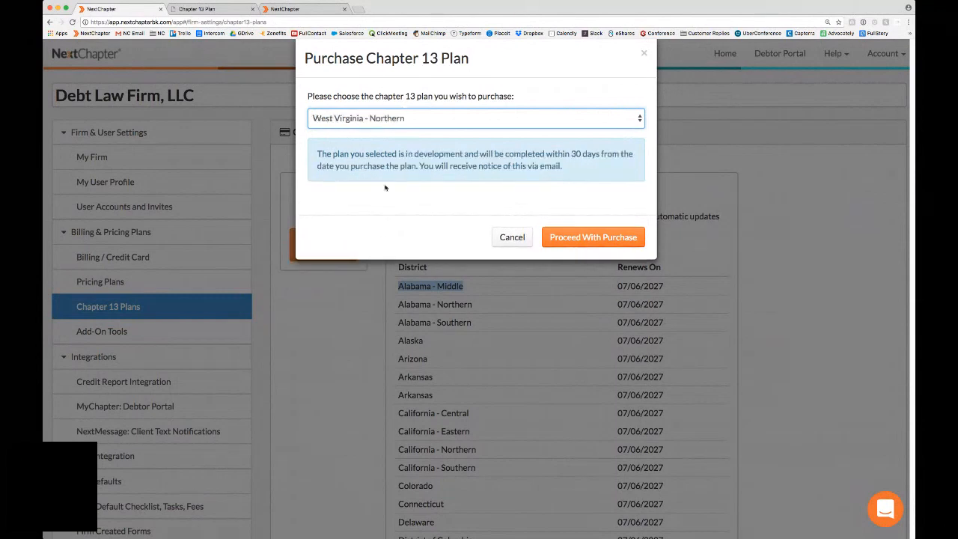
Step: Read the completion-time and e-mail notice for the West Virginia - Northern plan, and cancel the purchase
{"action": "left_click_drag", "start_coordinate": [562, 154], "coordinate": [601, 164]}
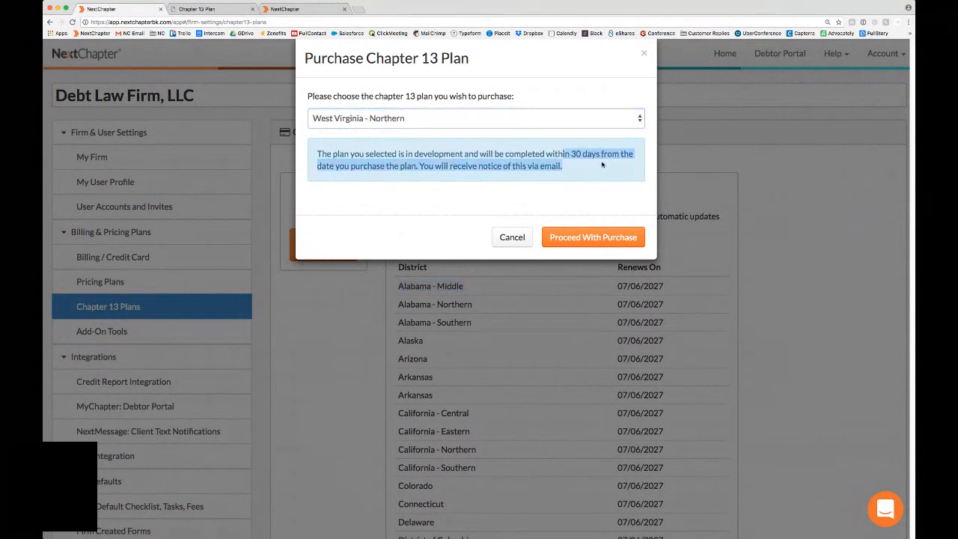
{"action": "left_click", "coordinate": [601, 164]}
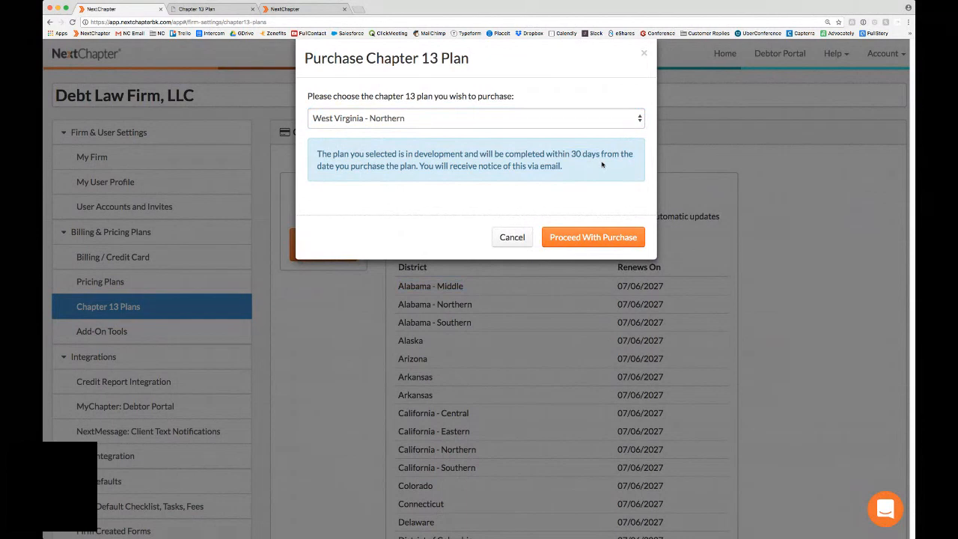
{"action": "left_click_drag", "start_coordinate": [601, 164], "coordinate": [521, 155]}
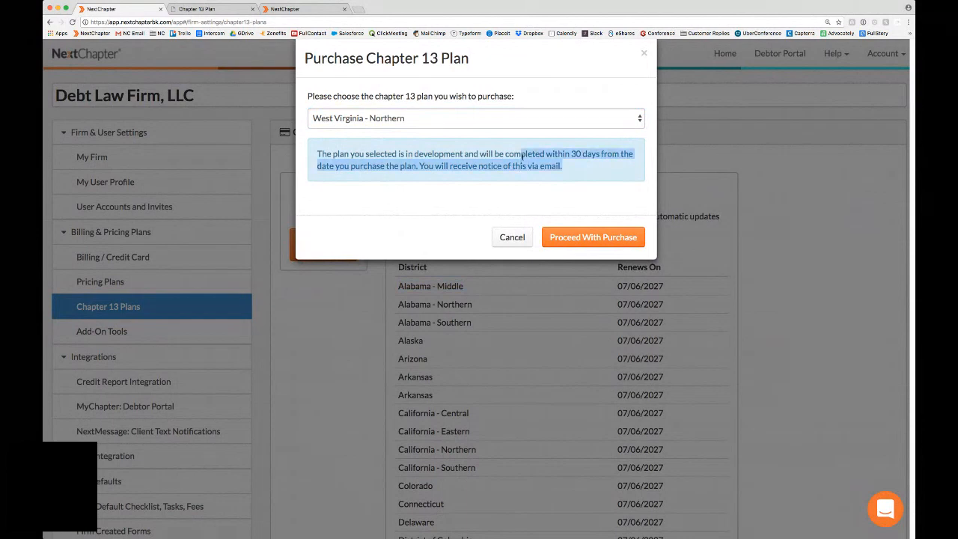
{"action": "left_click", "coordinate": [521, 155]}
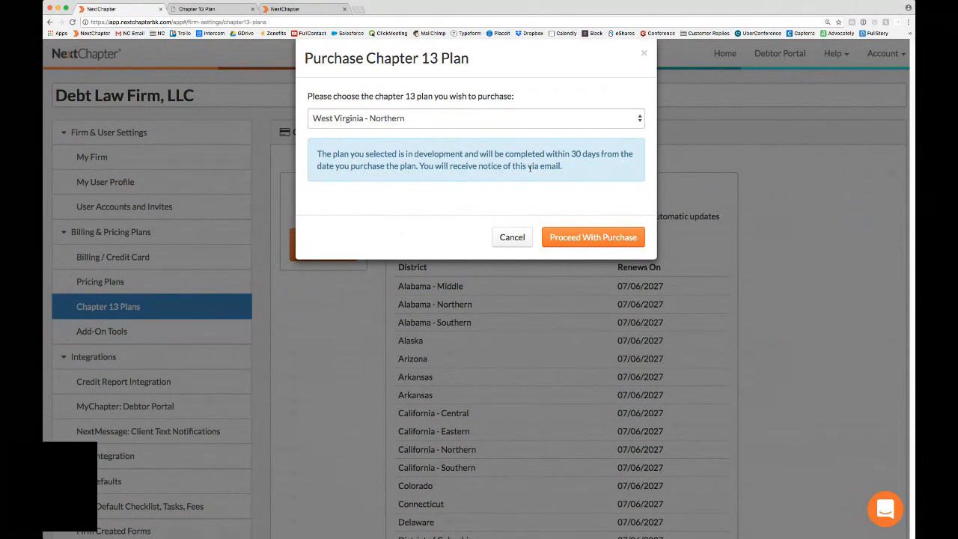
{"action": "left_click", "coordinate": [514, 237]}
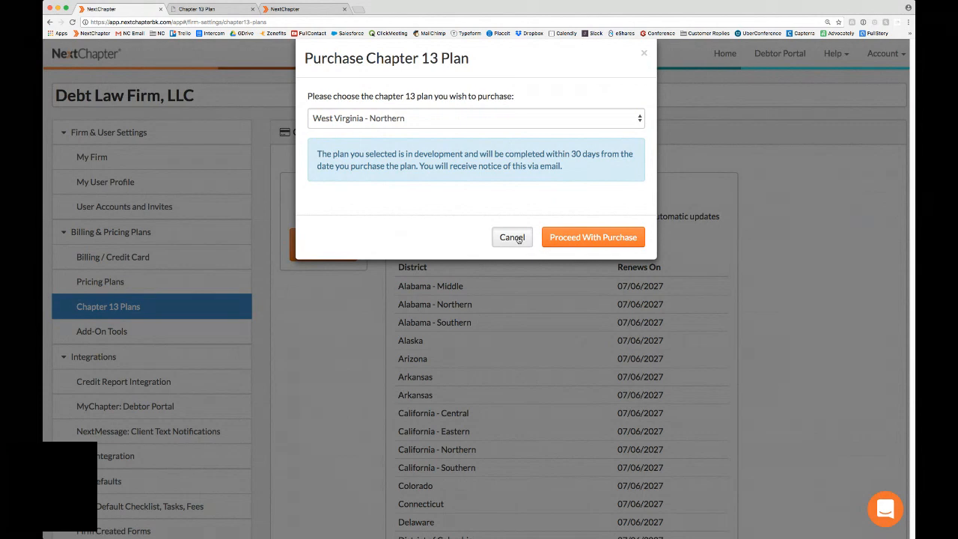